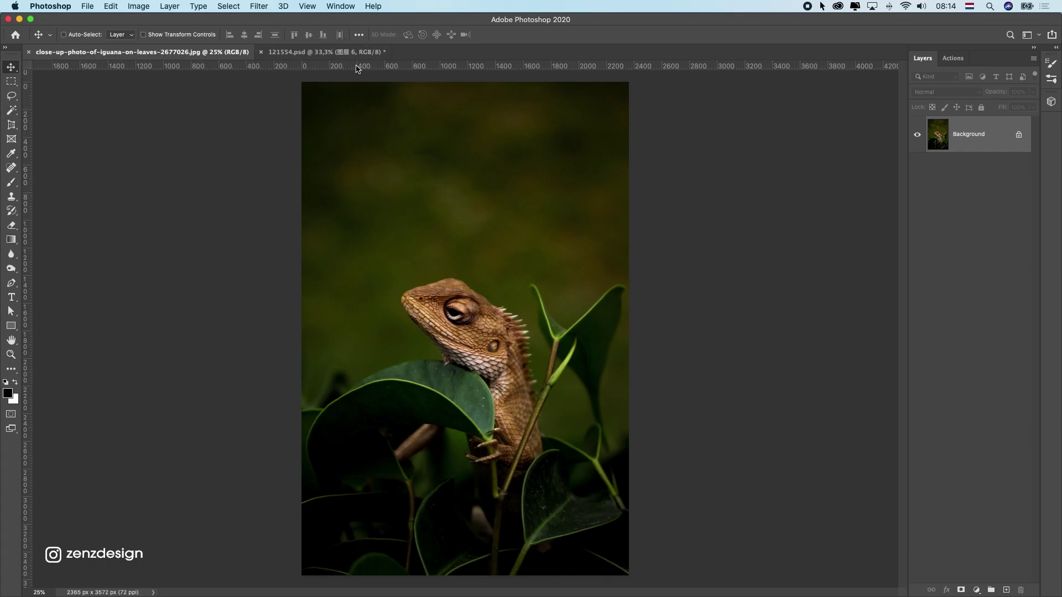
# Merge the butterfly's top layer and four groups into one layer and place a copy of it in the iguana photo.
pyautogui.click(307, 54)
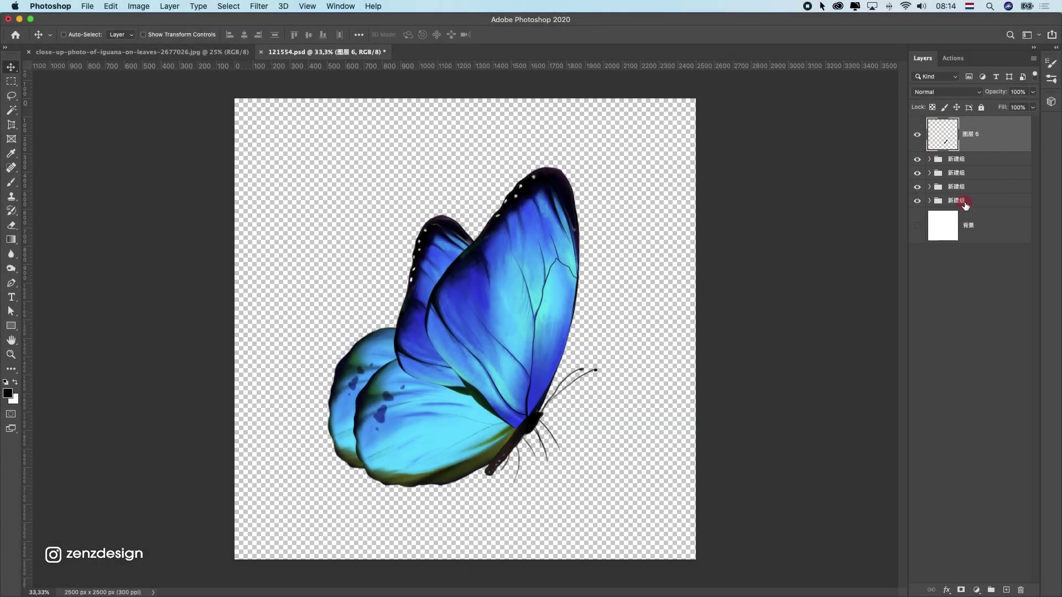
pyautogui.keyDown('shift'); pyautogui.click(965, 203); pyautogui.keyUp('shift')
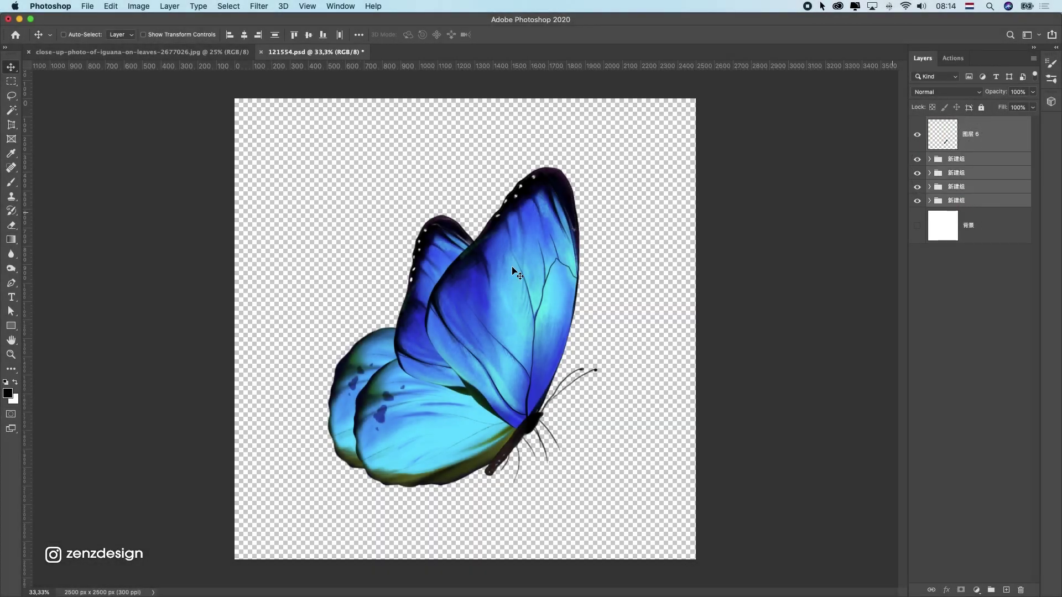
pyautogui.press('super+e')
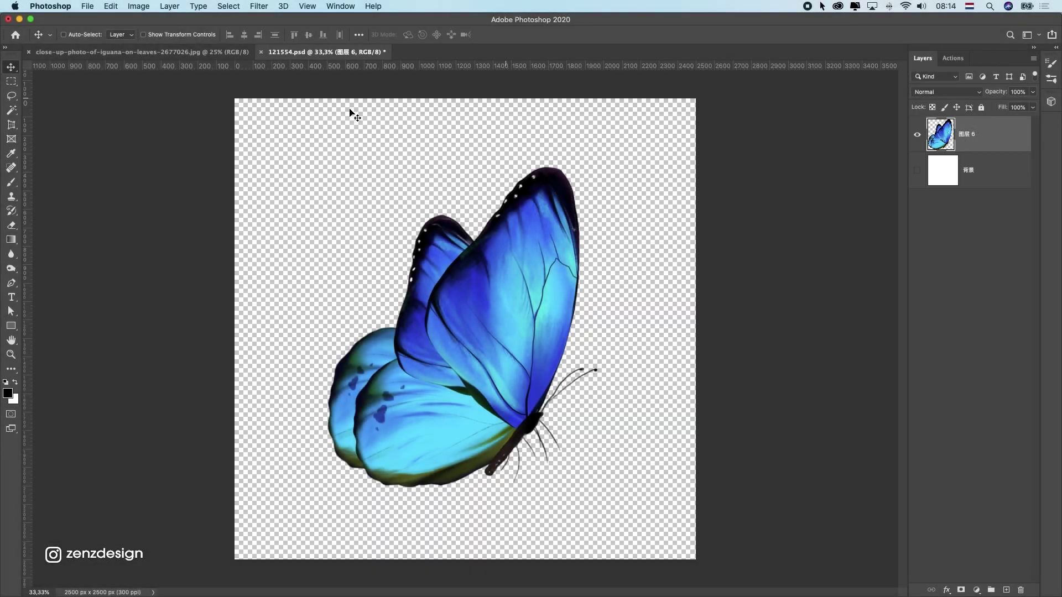
pyautogui.moveTo(362, 123); pyautogui.dragTo(506, 268)
pyautogui.moveTo(213, 53); pyautogui.dragTo(564, 230)
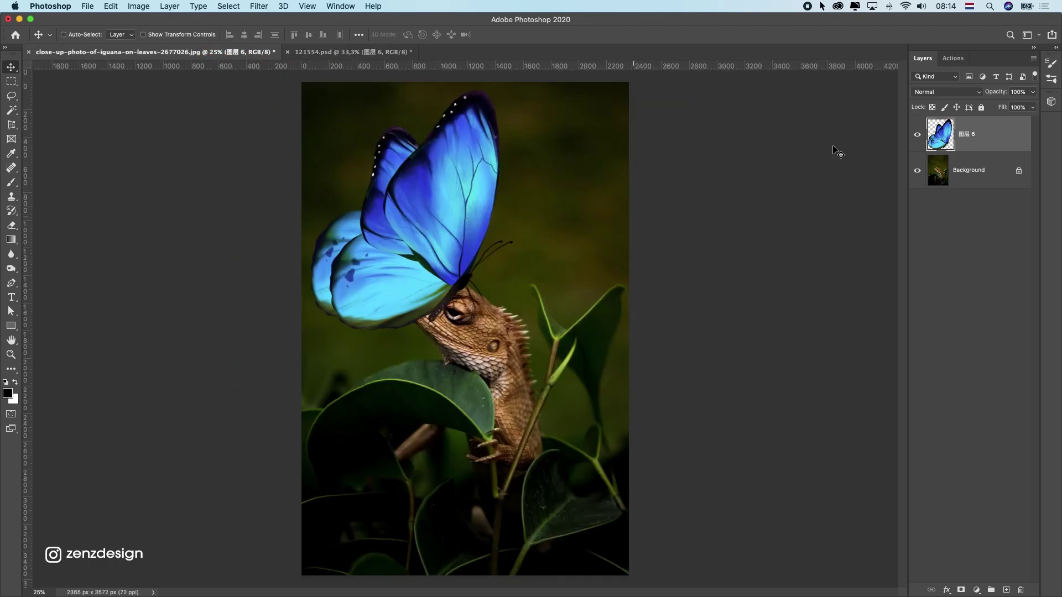
# Convert the butterfly layer to a smart object, scale it to about 45%, and move it near the iguana's nose.
pyautogui.rightClick(985, 139)
pyautogui.click(911, 265)
pyautogui.press('super+t')
pyautogui.moveTo(512, 90); pyautogui.dragTo(413, 236)
pyautogui.press('Return')
pyautogui.moveTo(370, 276); pyautogui.dragTo(416, 252)
# Rotate the butterfly about 10.7° clockwise and shrink it further, keeping it just above the iguana's nose.
pyautogui.press('super+t')
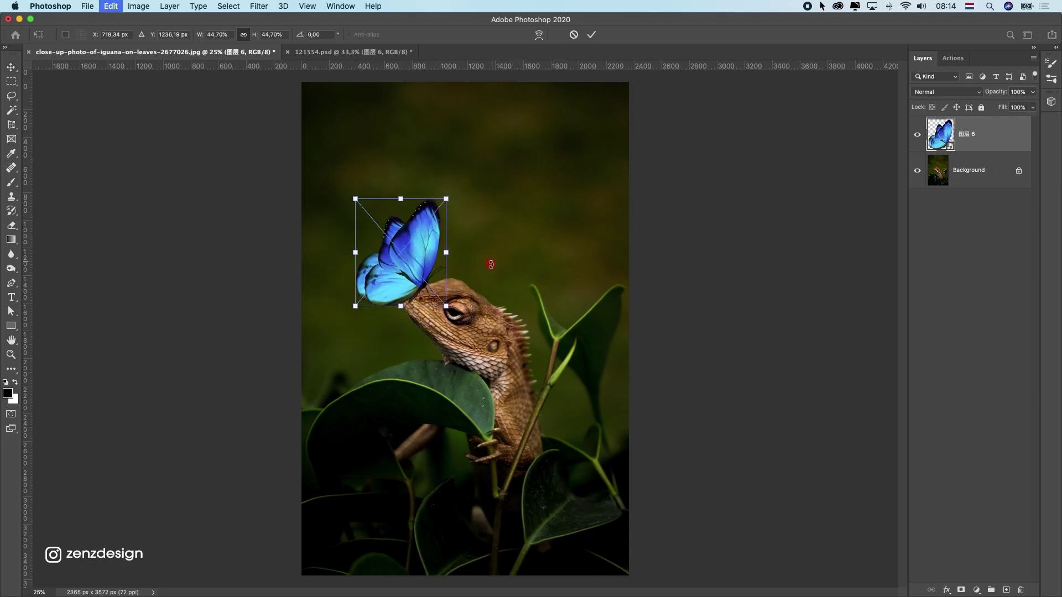
pyautogui.moveTo(490, 263); pyautogui.dragTo(486, 283)
pyautogui.moveTo(459, 212); pyautogui.dragTo(426, 242)
pyautogui.press('Return')
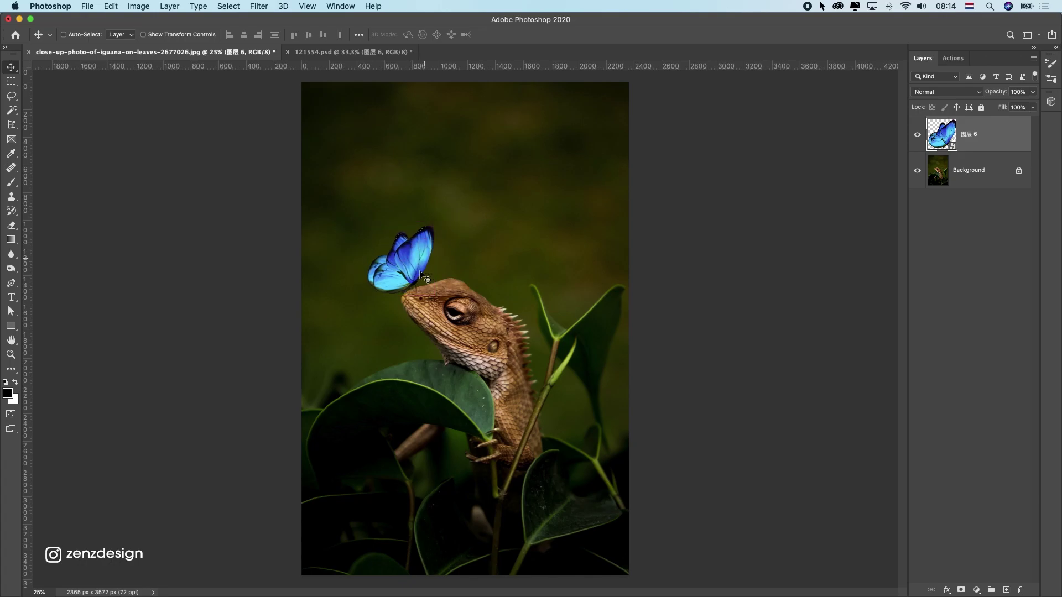
# Reduce the butterfly to about 29% and position its feet on the tip of the iguana's nose.
pyautogui.scroll(5, 421, 275)
pyautogui.press('super+t')
pyautogui.moveTo(469, 164); pyautogui.dragTo(462, 173)
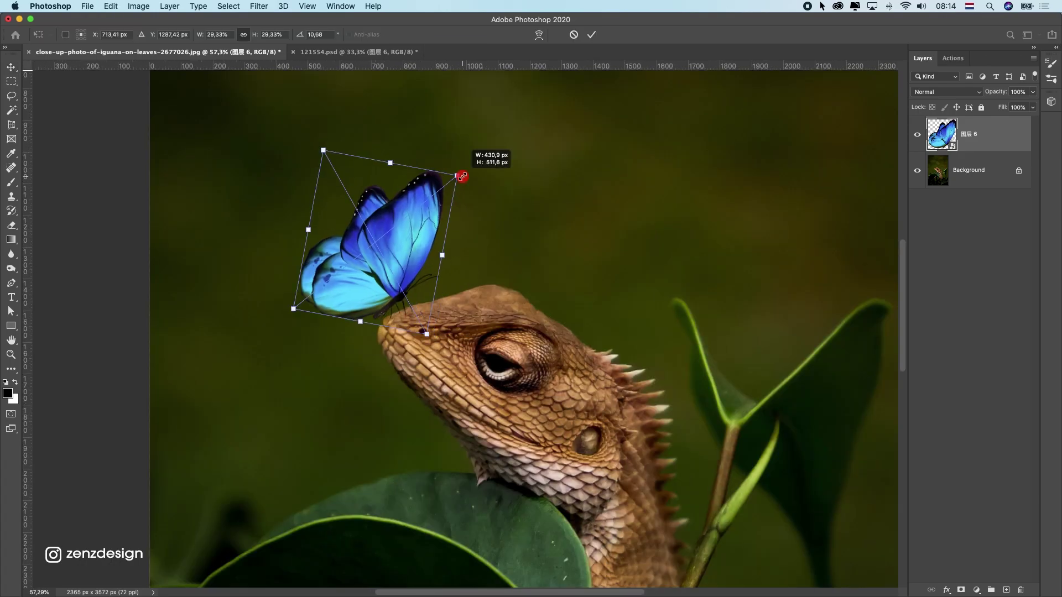
pyautogui.press('Return')
pyautogui.scroll(-5, 461, 303)
pyautogui.scroll(5, 461, 303)
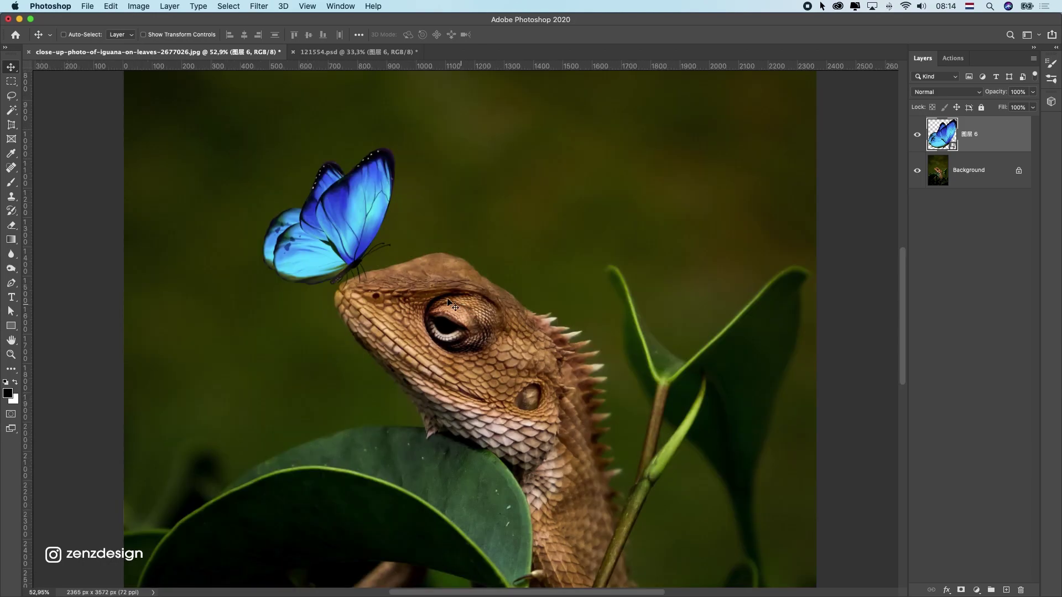
pyautogui.moveTo(378, 256)
pyautogui.mouseDown()
pyautogui.moveTo(369, 256)
pyautogui.moveTo(378, 259)
pyautogui.mouseUp()
# Draw a small flat ellipse beneath the butterfly's body on a new layer and fill it with black.
pyautogui.moveTo(11, 81); pyautogui.dragTo(50, 91)
pyautogui.click(1006, 590)
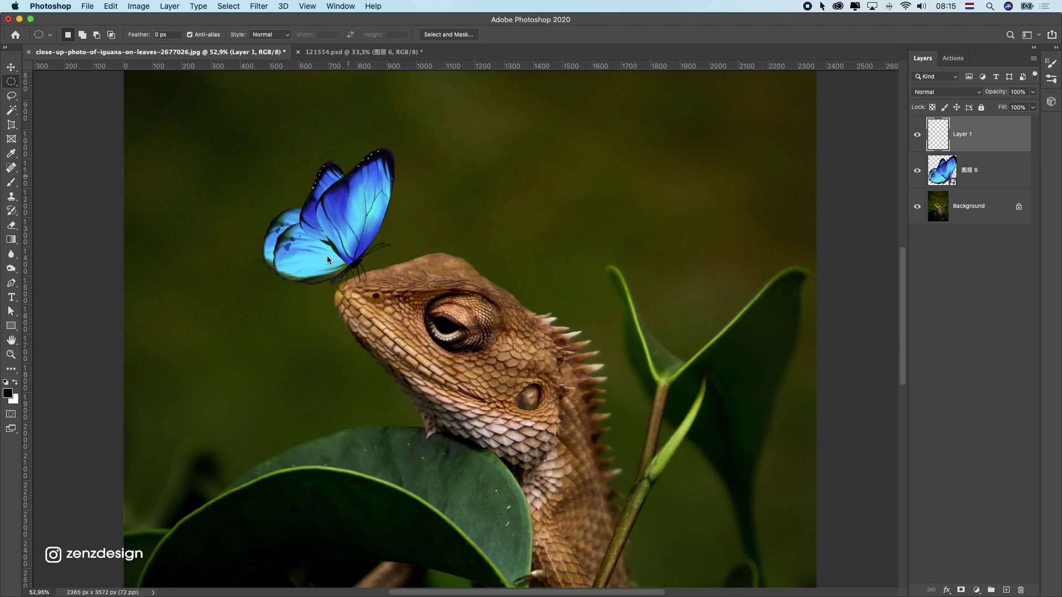
pyautogui.moveTo(341, 264)
pyautogui.mouseDown()
pyautogui.moveTo(372, 277)
pyautogui.moveTo(364, 272)
pyautogui.mouseUp()
pyautogui.press('super+BackSpace')
pyautogui.hotkey('alt', 'BackSpace')
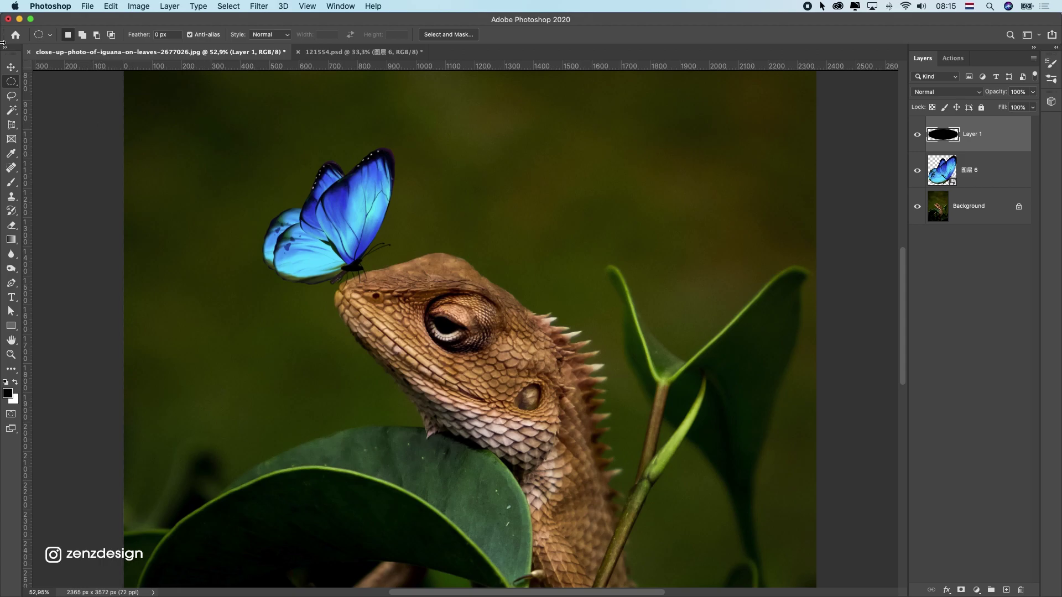
# Move the black ellipse down onto the iguana's nose and tilt it to follow the slope of the snout.
pyautogui.click(11, 67)
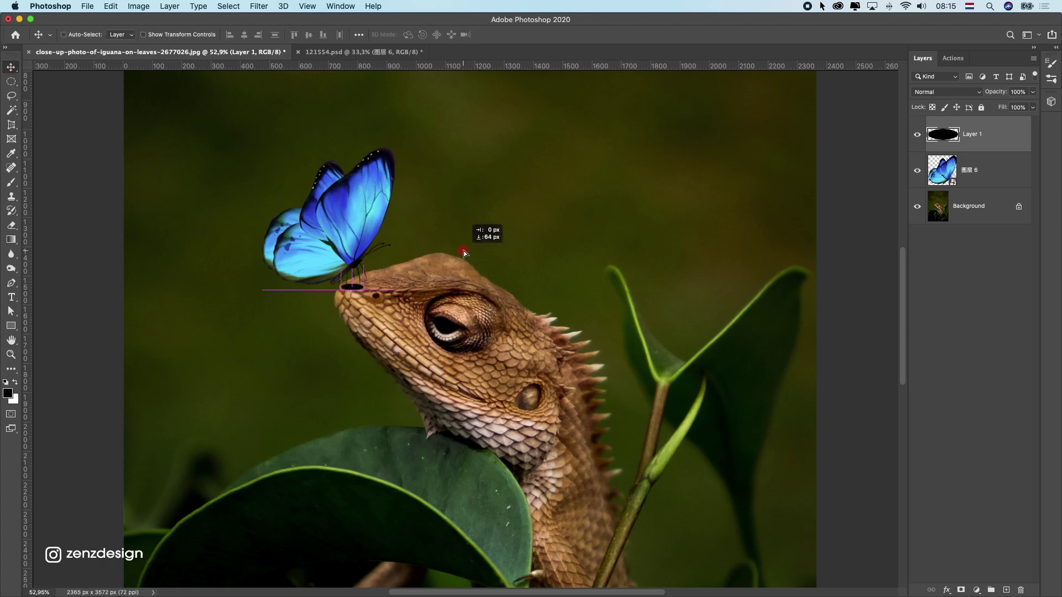
pyautogui.press('super+t')
pyautogui.moveTo(386, 256); pyautogui.dragTo(386, 267)
pyautogui.press('Return')
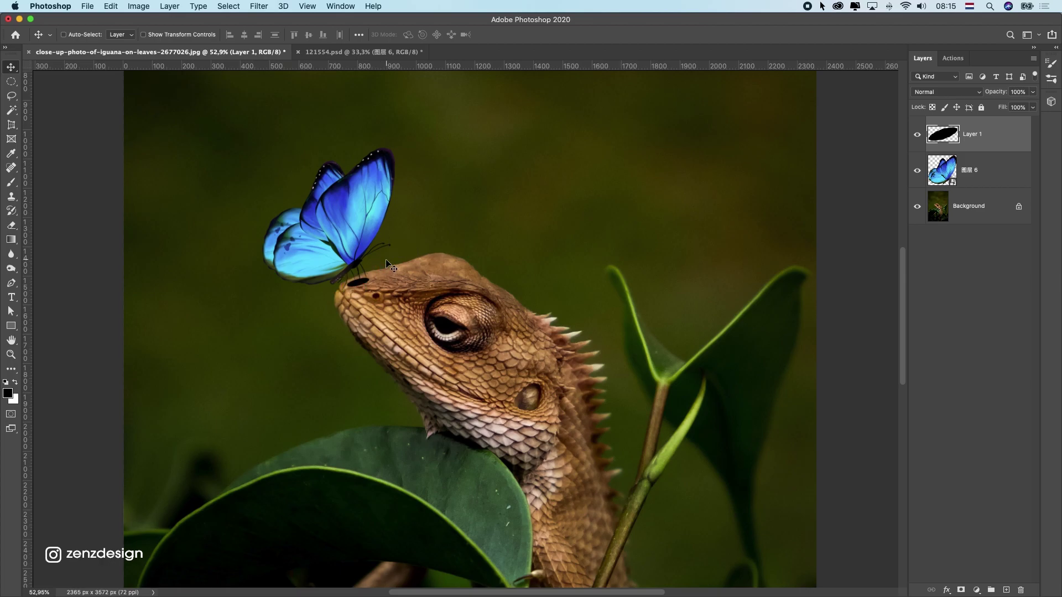
# Apply a Gaussian Blur with a radius of 5.0 pixels to the black ellipse.
pyautogui.click(259, 5)
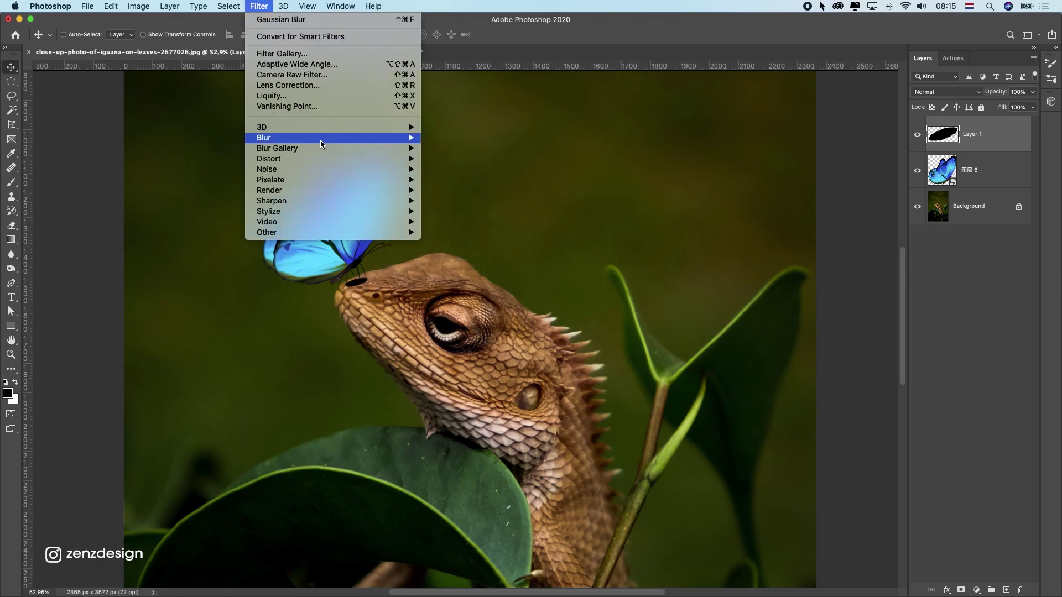
pyautogui.moveTo(320, 138)
pyautogui.click(459, 179)
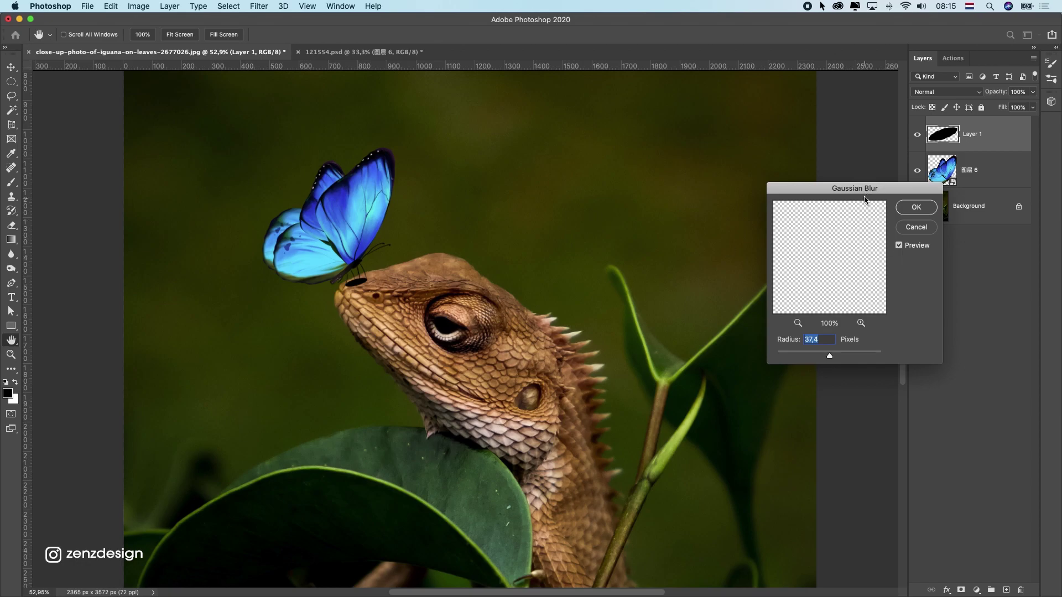
pyautogui.moveTo(799, 190); pyautogui.dragTo(613, 142)
pyautogui.moveTo(643, 308); pyautogui.dragTo(620, 311)
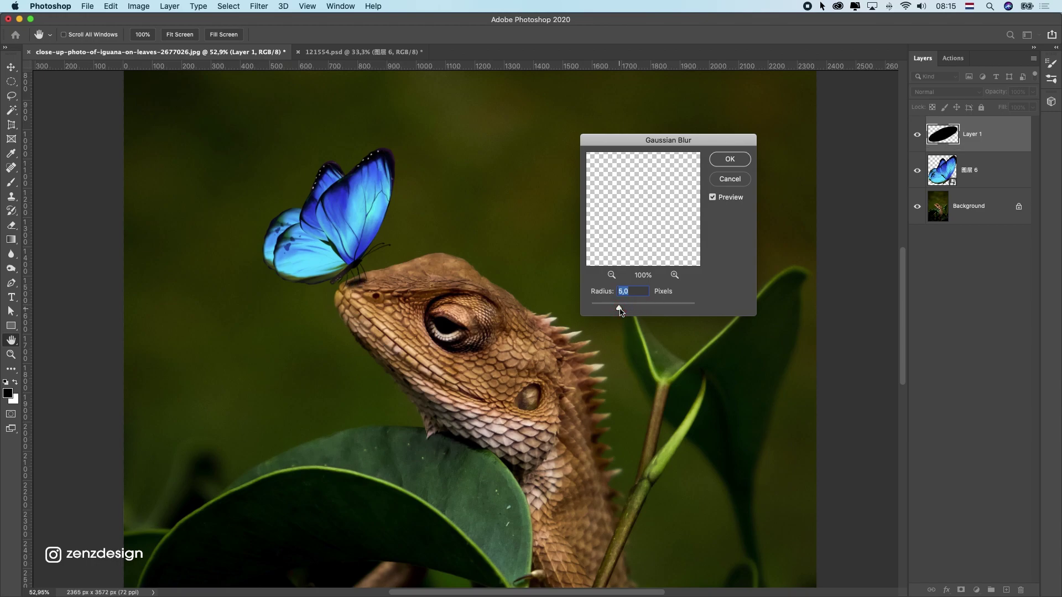
pyautogui.click(732, 164)
# Stretch the blurred shadow to about 131% width and 74% height, and set its layer opacity to 47%.
pyautogui.press('super+t')
pyautogui.moveTo(351, 275)
pyautogui.mouseDown()
pyautogui.moveTo(342, 275)
pyautogui.moveTo(360, 278)
pyautogui.mouseUp()
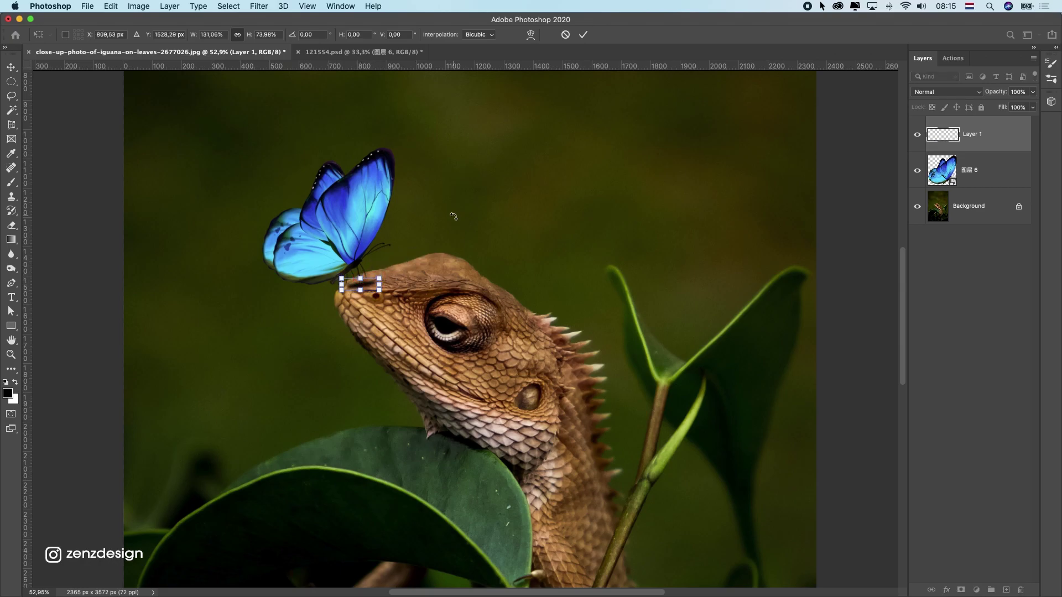
pyautogui.press('Return')
pyautogui.moveTo(1032, 92); pyautogui.dragTo(1003, 107)
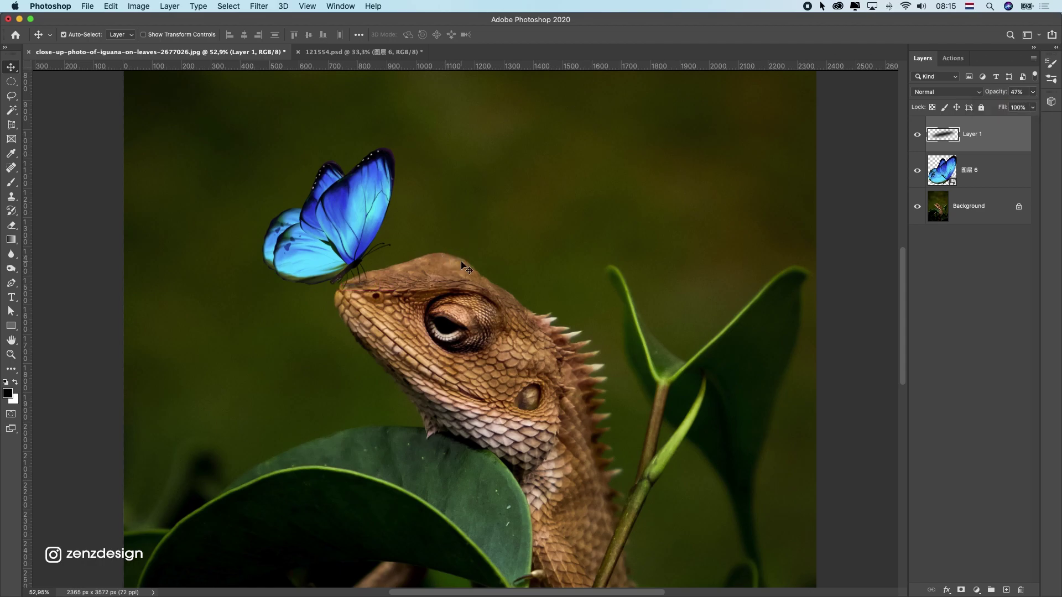
# Try a Hue/Saturation adjustment with hue +33 clipped to the butterfly layer, and delete the adjustment.
pyautogui.click(979, 173)
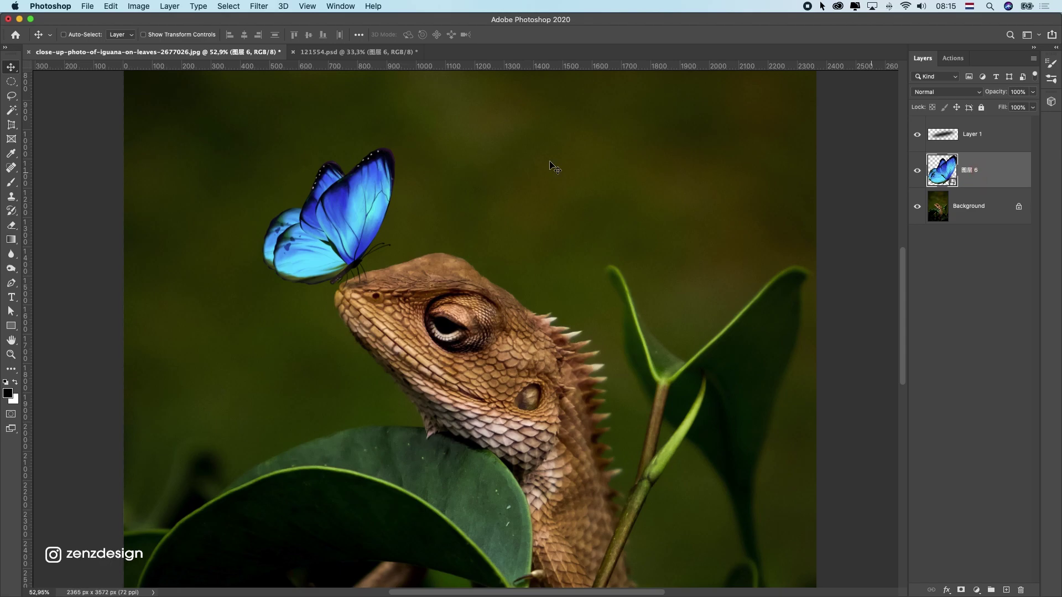
pyautogui.scroll(-2, 279, 243)
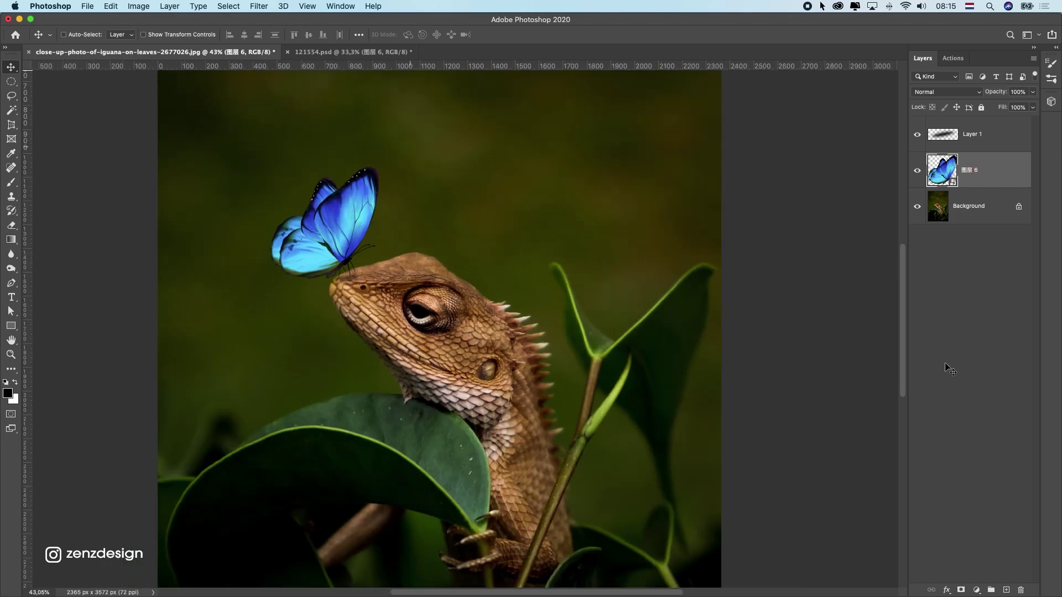
pyautogui.click(976, 590)
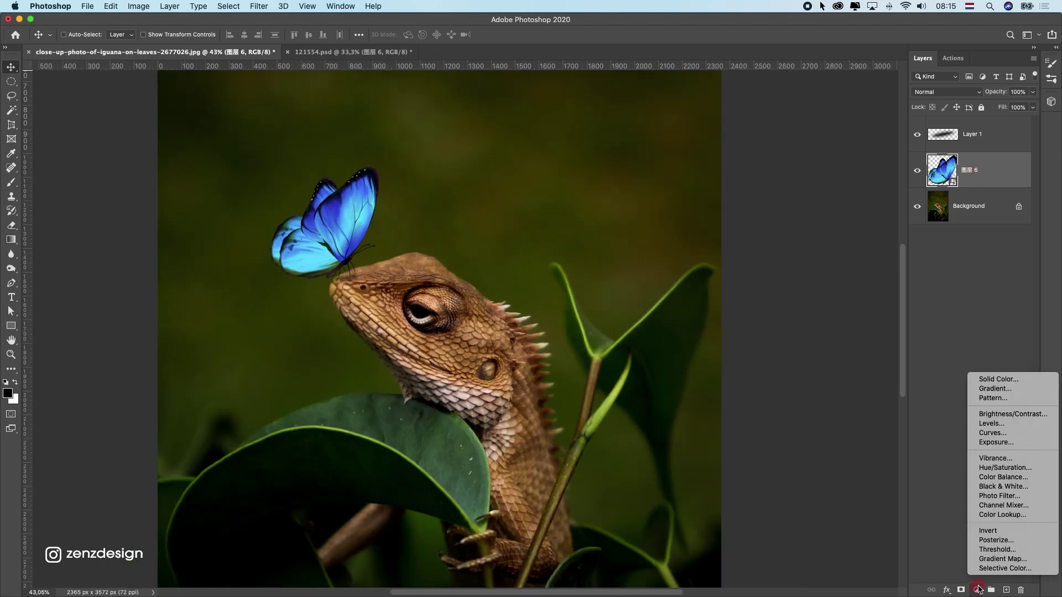
pyautogui.click(1015, 468)
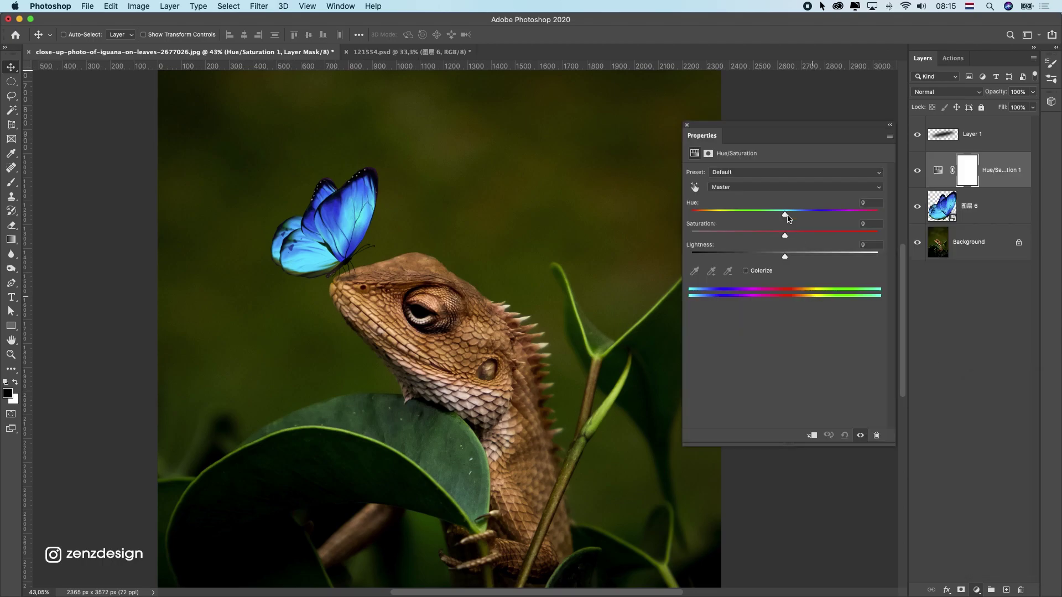
pyautogui.moveTo(784, 211); pyautogui.dragTo(815, 244)
pyautogui.click(811, 435)
pyautogui.scroll(-2, 526, 291)
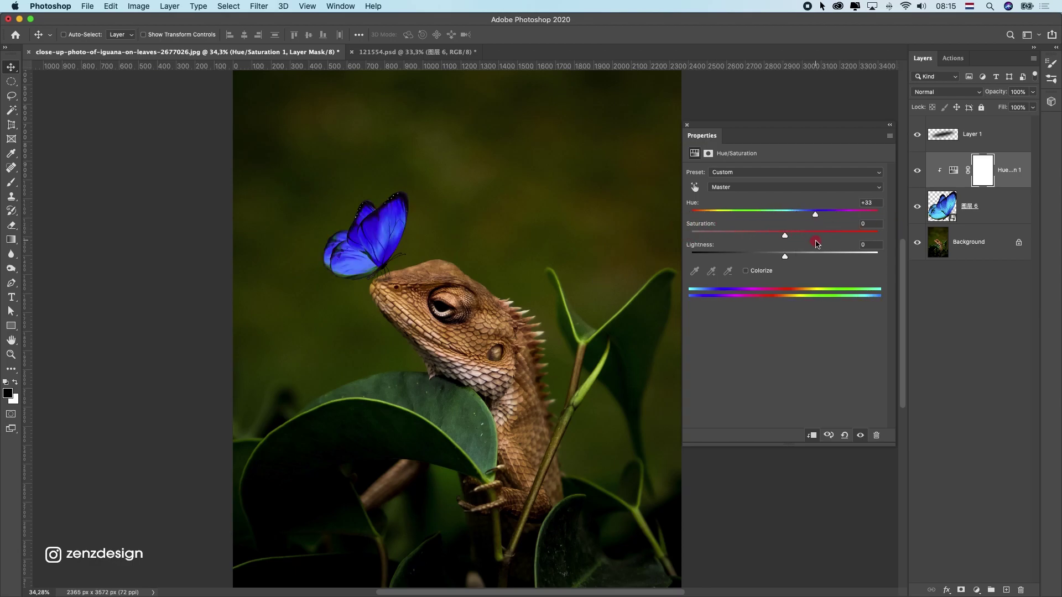
pyautogui.click(686, 125)
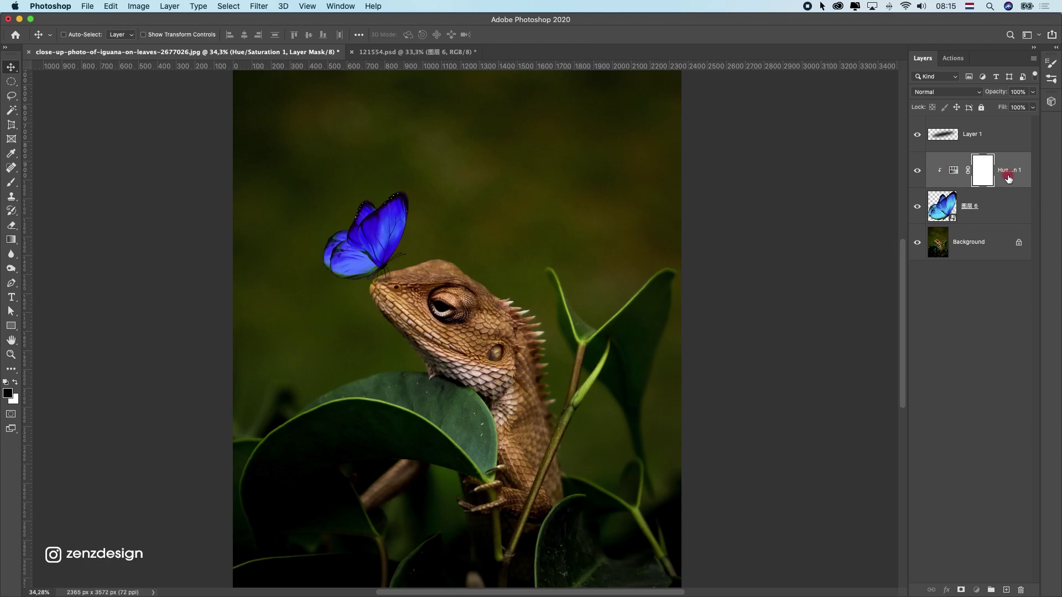
pyautogui.moveTo(1006, 176); pyautogui.dragTo(1021, 590)
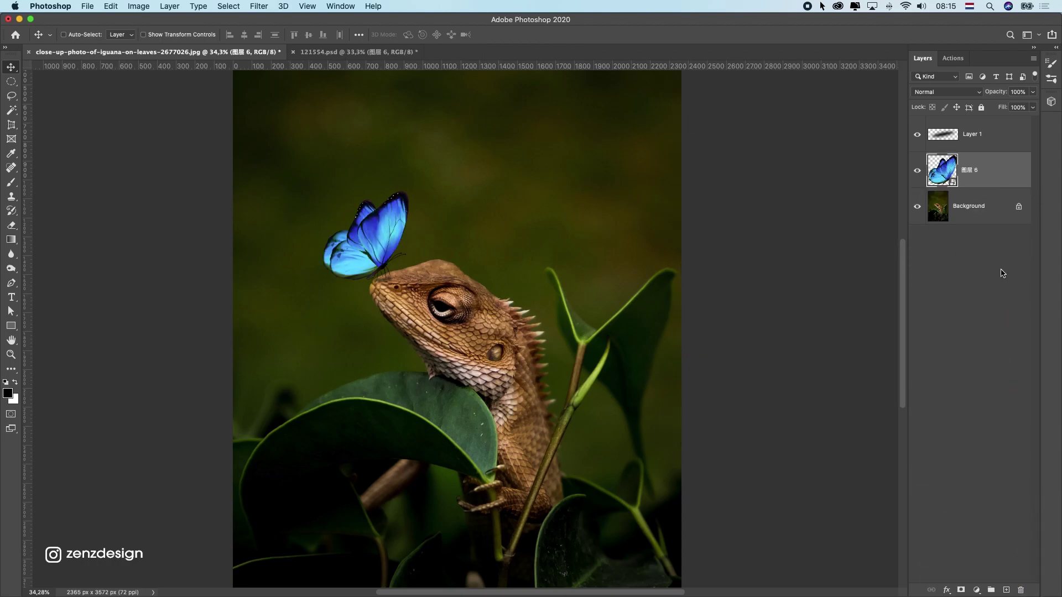
# Start a Camera Raw Filter on the butterfly with temperature -74, tint -7 and exposure +0.05.
pyautogui.click(259, 6)
pyautogui.click(311, 75)
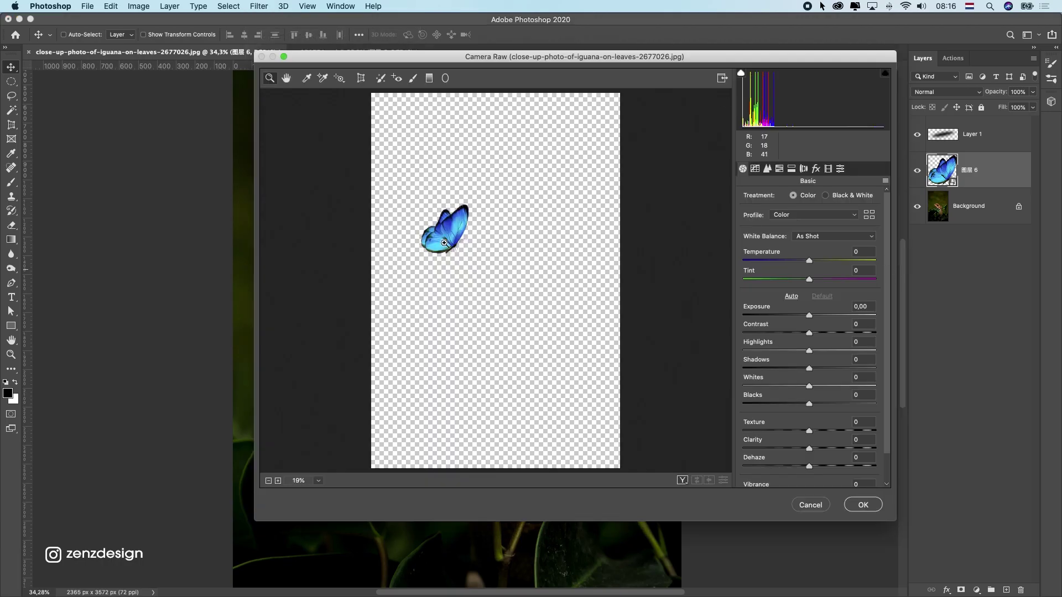
pyautogui.click(450, 220)
pyautogui.click(424, 319)
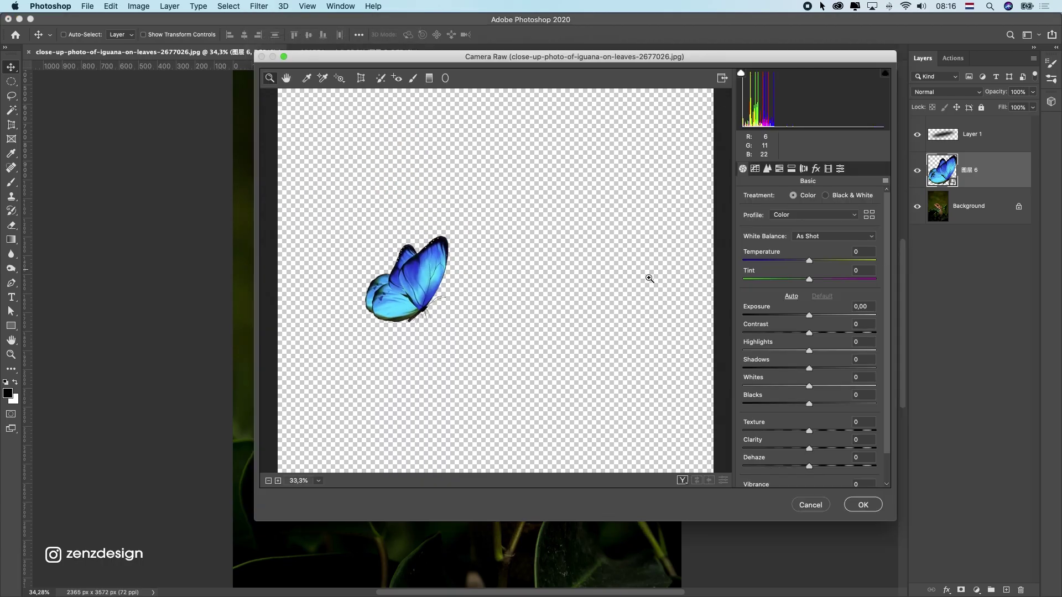
pyautogui.moveTo(799, 261); pyautogui.dragTo(745, 263)
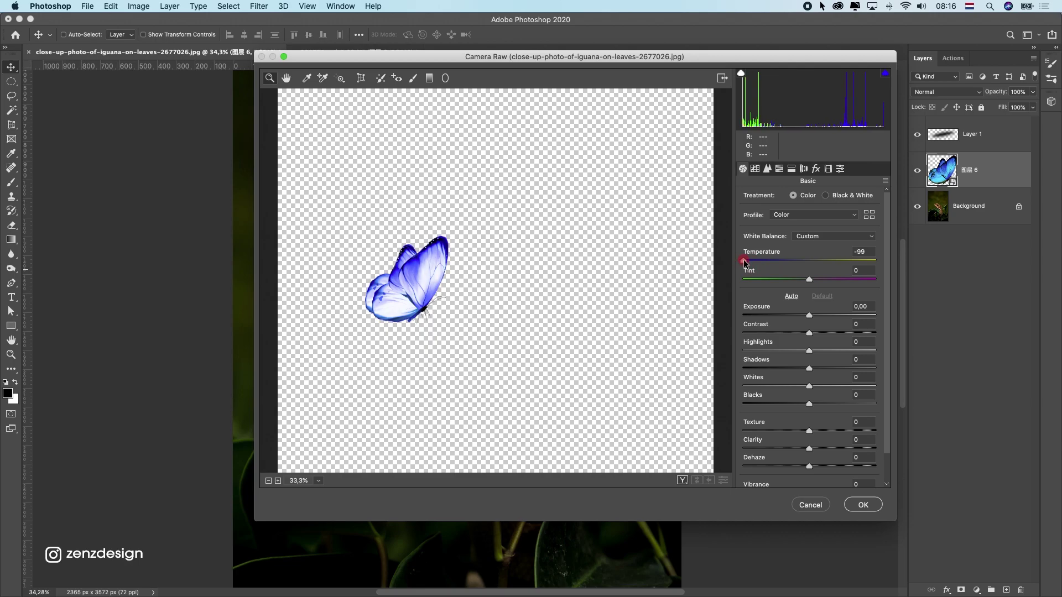
pyautogui.moveTo(809, 279)
pyautogui.mouseDown()
pyautogui.moveTo(785, 280)
pyautogui.moveTo(817, 280)
pyautogui.moveTo(806, 283)
pyautogui.mouseUp()
pyautogui.moveTo(744, 261); pyautogui.dragTo(810, 317)
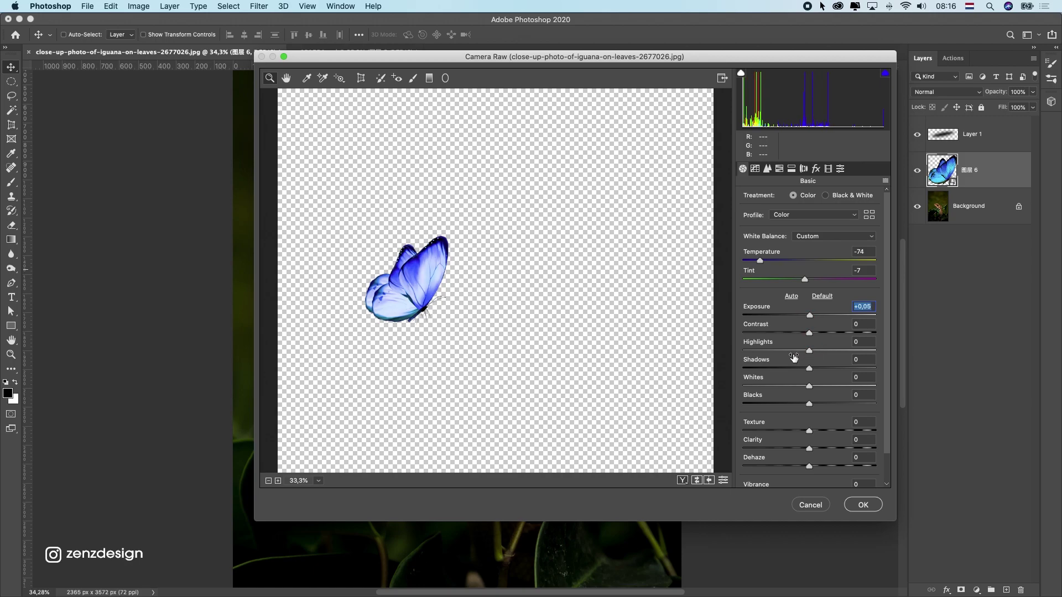
# Set the Camera Raw highlights to -17, whites to +19 and saturation to -13, and apply the filter.
pyautogui.moveTo(793, 358); pyautogui.dragTo(820, 386)
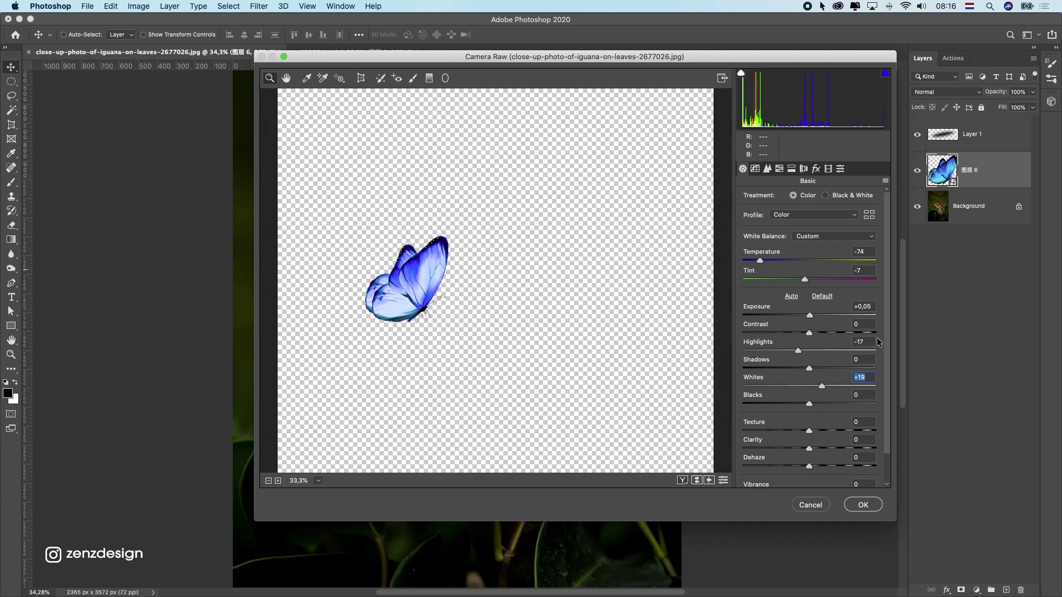
pyautogui.moveTo(886, 341); pyautogui.dragTo(863, 436)
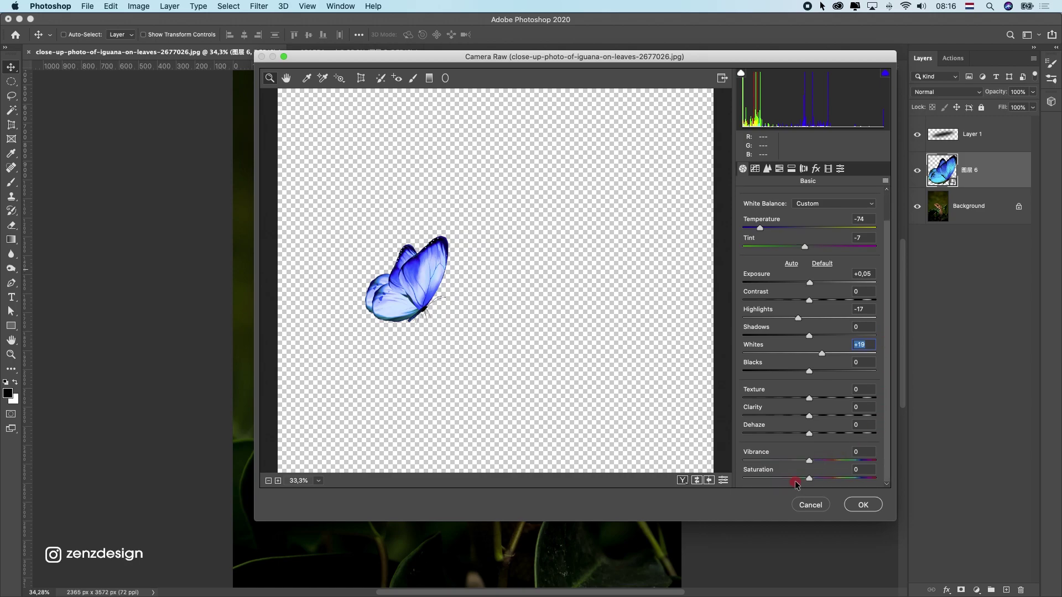
pyautogui.moveTo(795, 479)
pyautogui.mouseDown()
pyautogui.moveTo(768, 479)
pyautogui.moveTo(800, 479)
pyautogui.mouseUp()
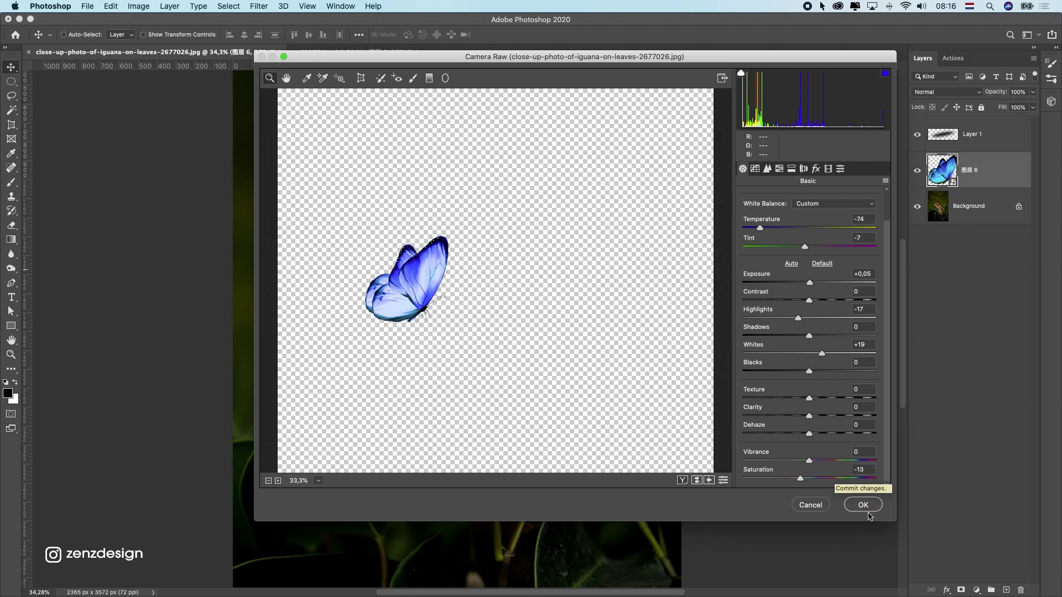
pyautogui.click(867, 511)
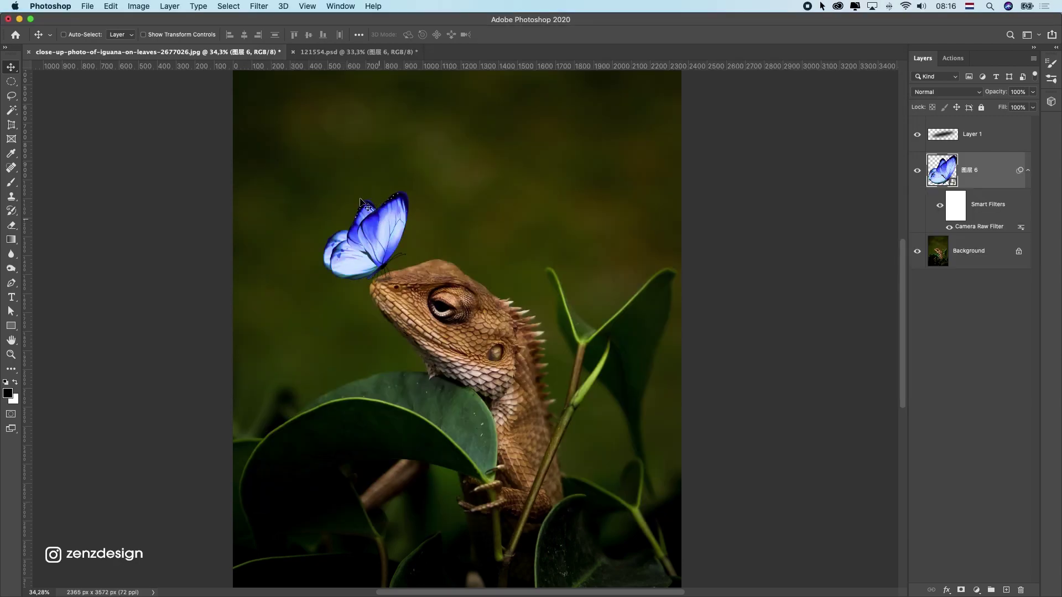
# Add a Curves adjustment clipped to the butterfly layer and darken it by lowering the white point's output to 96.
pyautogui.click(983, 147)
pyautogui.click(983, 180)
pyautogui.click(975, 589)
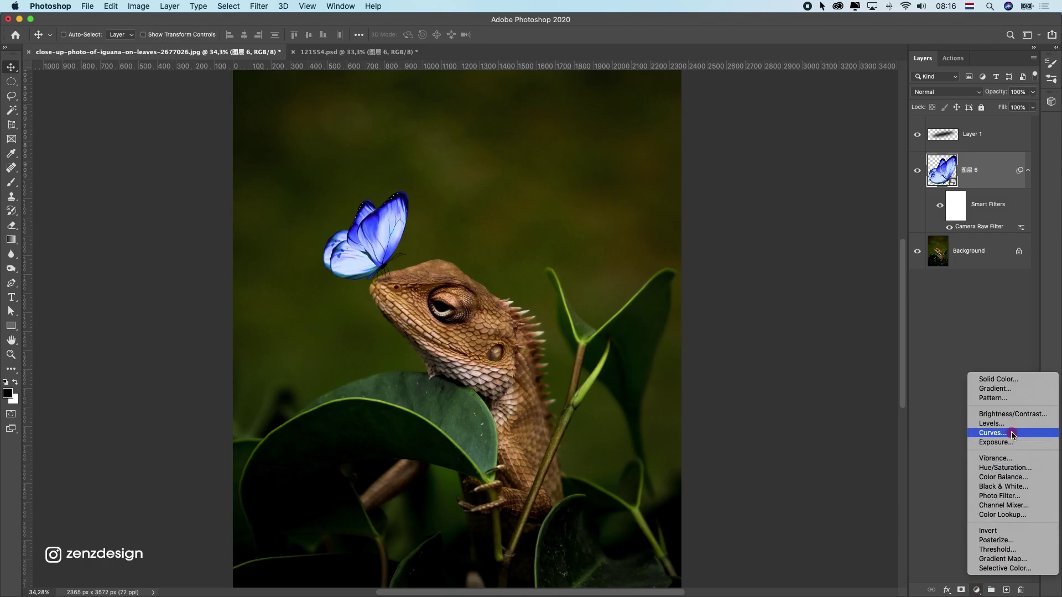
pyautogui.press('Escape')
pyautogui.moveTo(865, 201); pyautogui.dragTo(874, 287)
pyautogui.click(813, 435)
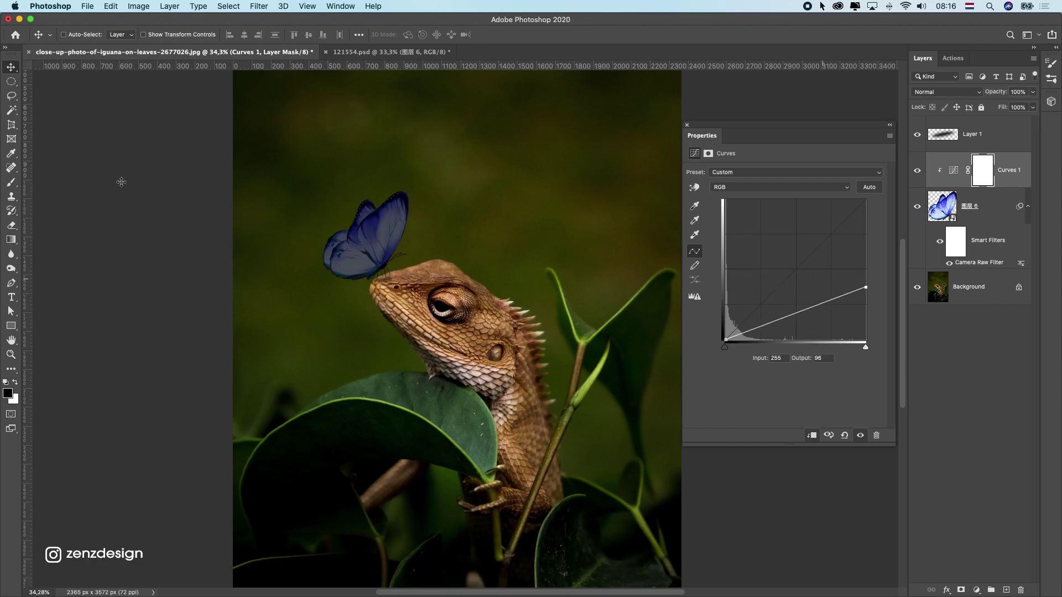
# Paint black on the Curves mask over the butterfly's inner wings with a 400 px soft brush to restore their brightness.
pyautogui.press('b')
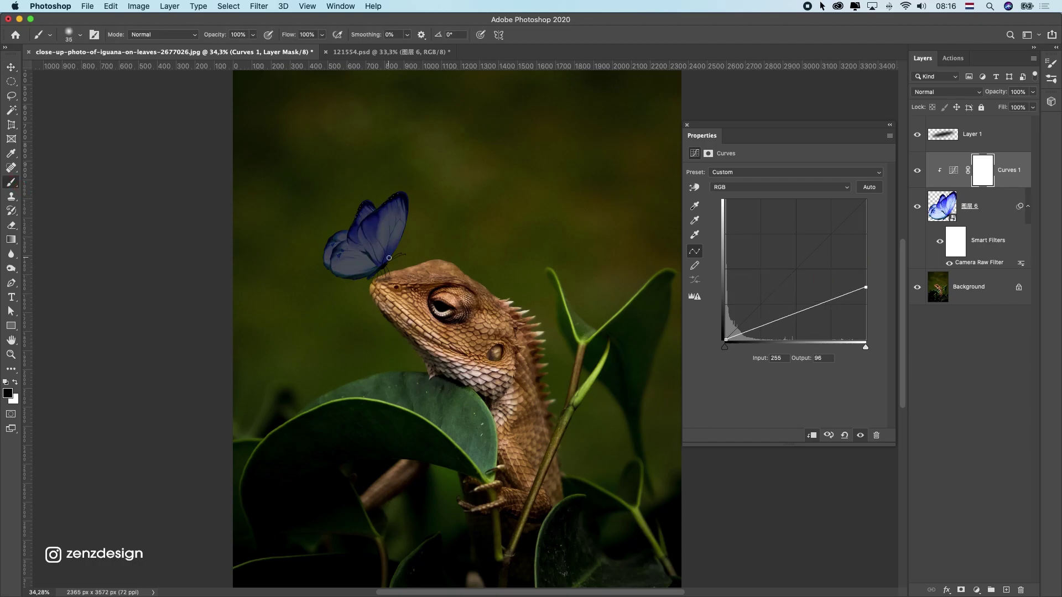
pyautogui.press(']')
pyautogui.press(']')
pyautogui.press(']')
pyautogui.click(376, 252)
pyautogui.click(374, 275)
pyautogui.click(363, 264)
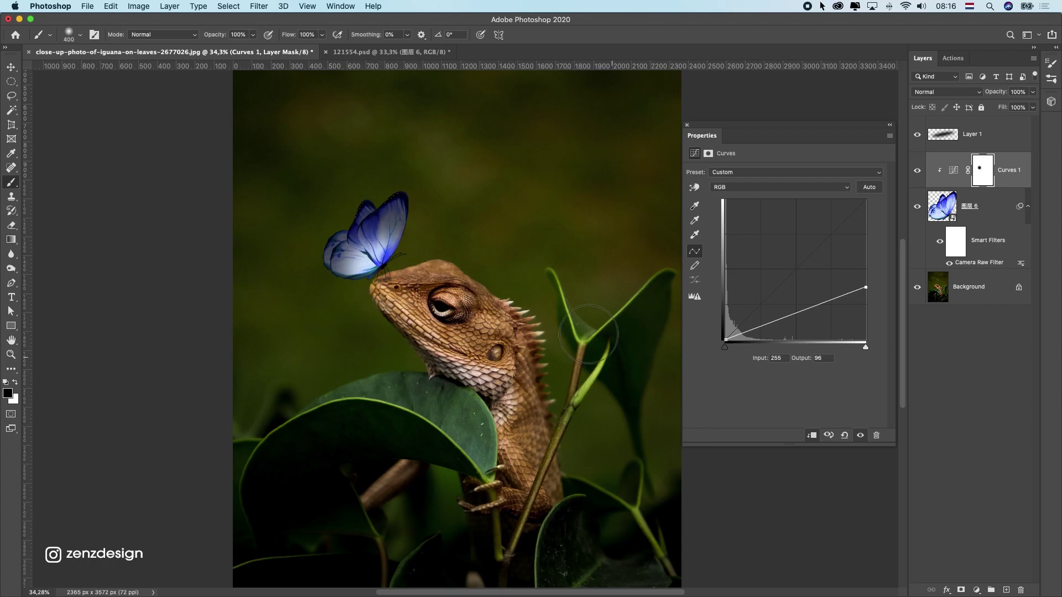
# Add a layer above the Curves adjustment, dab one soft white 400 px spot, and move it onto the base of the butterfly's wings.
pyautogui.scroll(-10, 553, 320)
pyautogui.scroll(6, 452, 284)
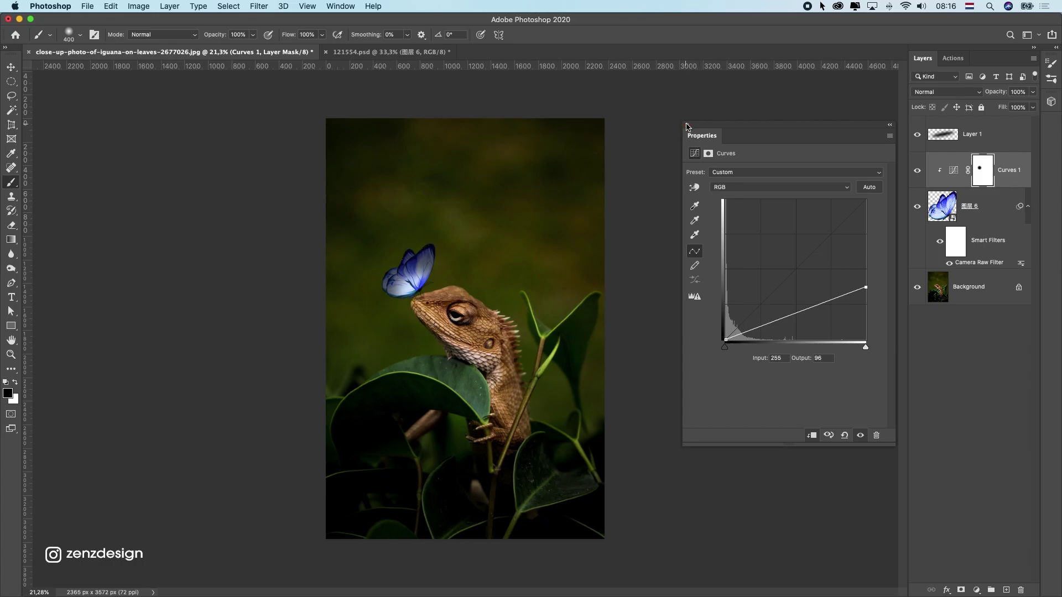
pyautogui.click(686, 126)
pyautogui.click(1007, 590)
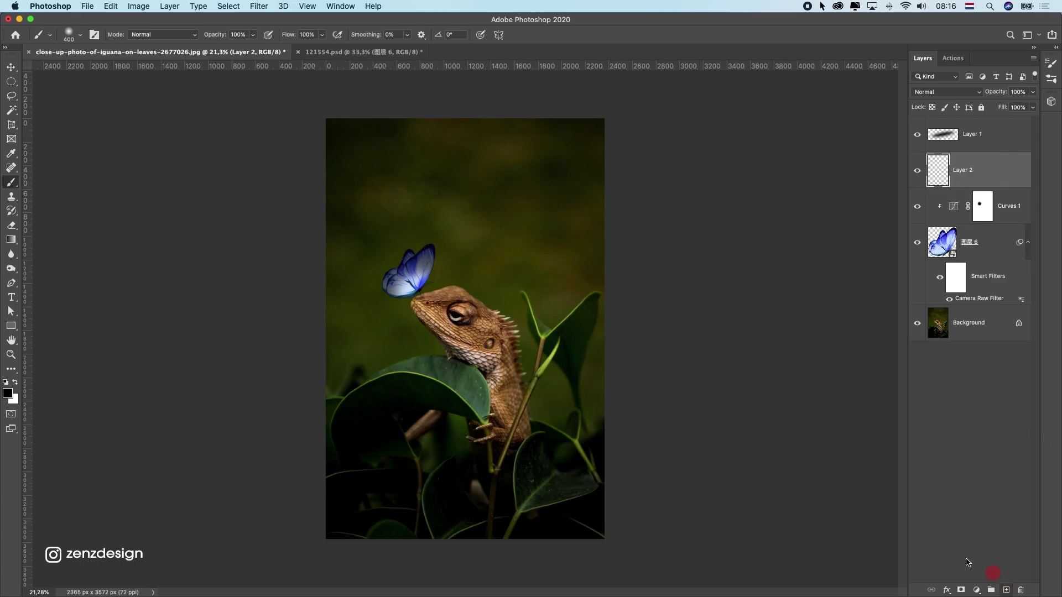
pyautogui.scroll(3, 416, 284)
pyautogui.click(13, 382)
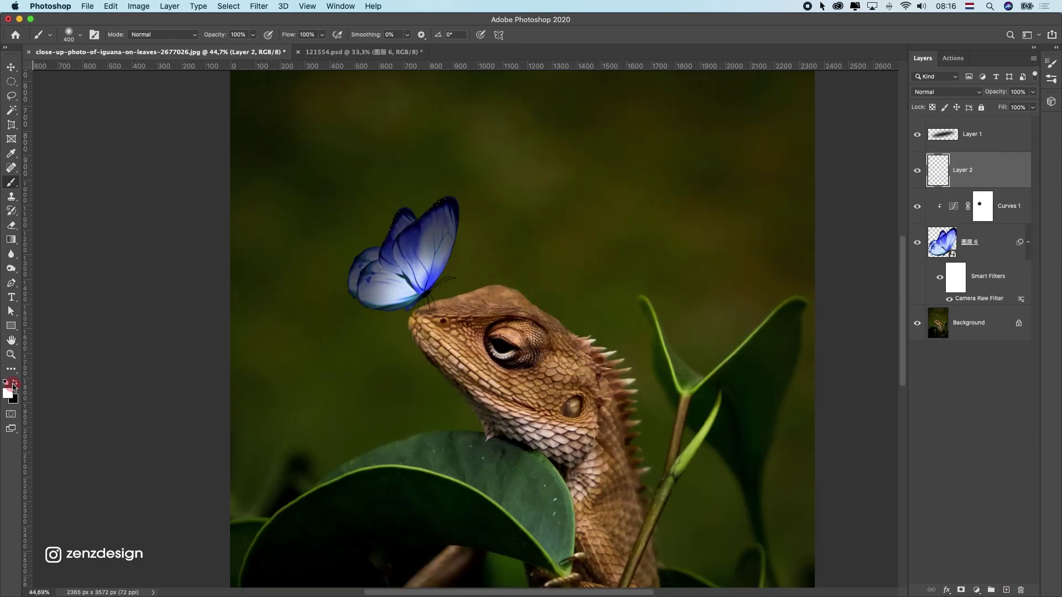
pyautogui.click(451, 267)
pyautogui.click(11, 66)
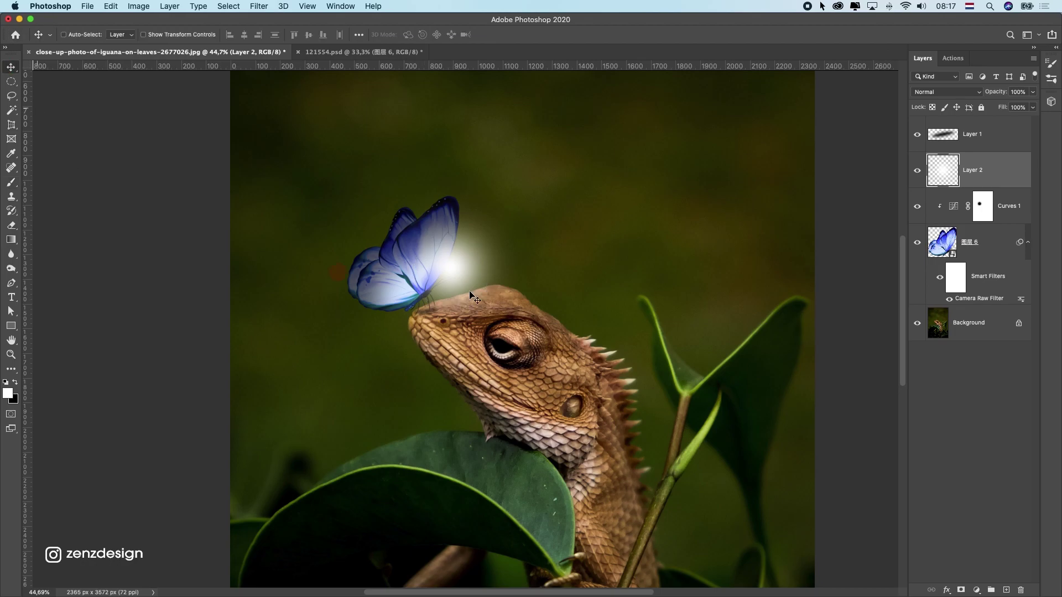
pyautogui.moveTo(450, 298); pyautogui.dragTo(412, 312)
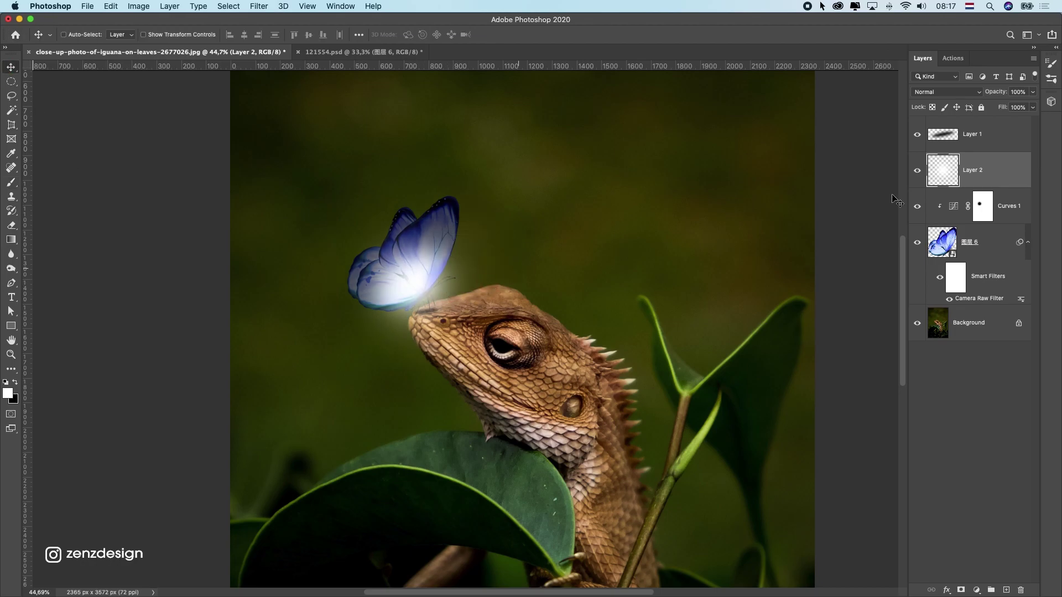
# Set the white glow layer's blend mode to Soft Light and compare the image with the layer hidden and shown.
pyautogui.click(936, 93)
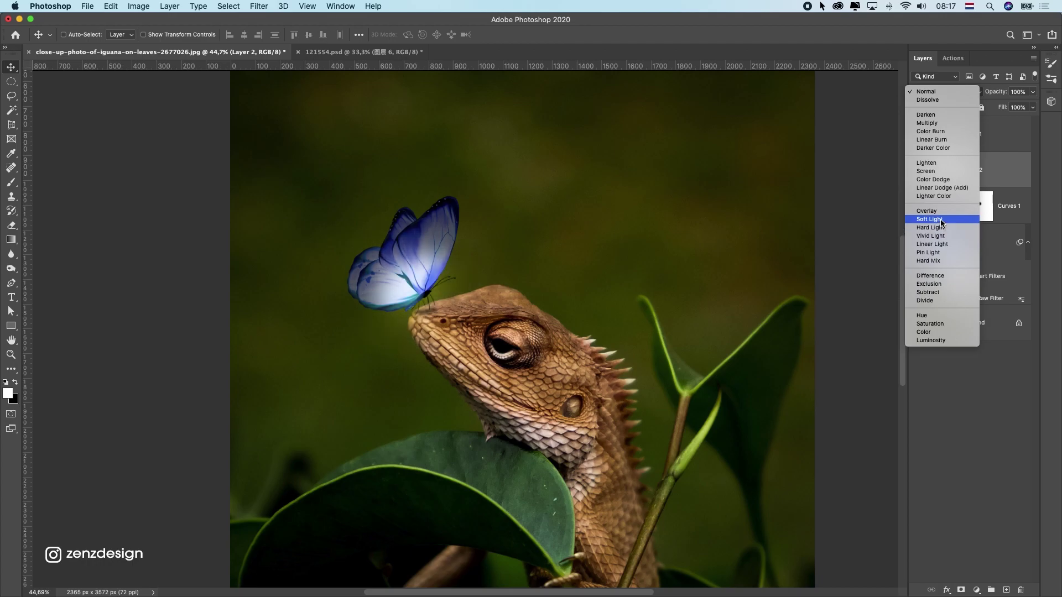
pyautogui.click(941, 220)
pyautogui.scroll(-10, 504, 277)
pyautogui.scroll(10, 505, 277)
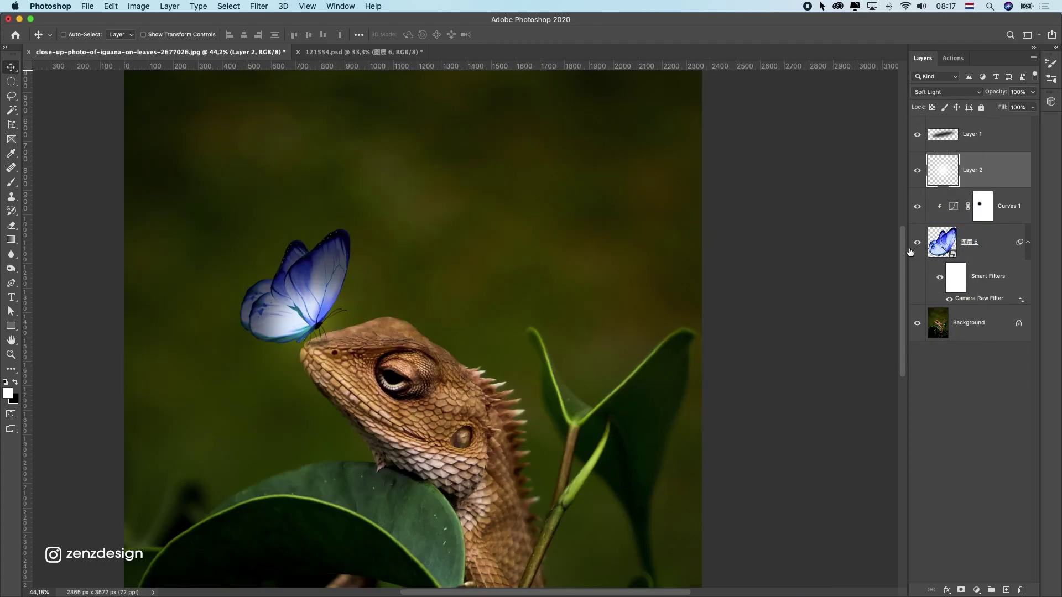
pyautogui.scroll(-3, 351, 308)
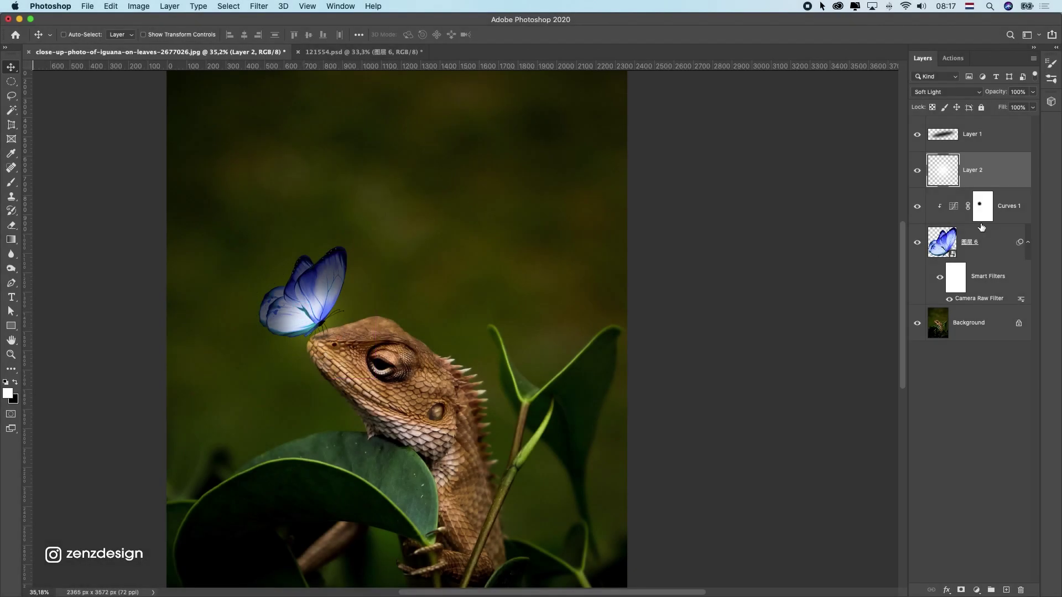
pyautogui.click(913, 173)
pyautogui.click(914, 174)
pyautogui.keyDown('super'); pyautogui.click(661, 343); pyautogui.keyUp('super')
pyautogui.scroll(-8, 673, 345)
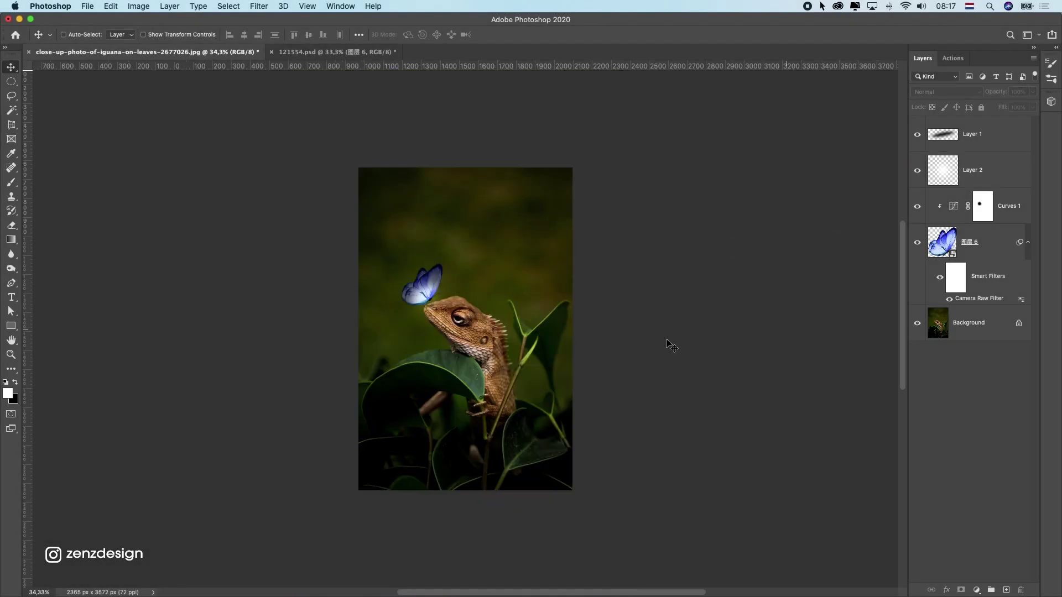
pyautogui.scroll(7, 412, 348)
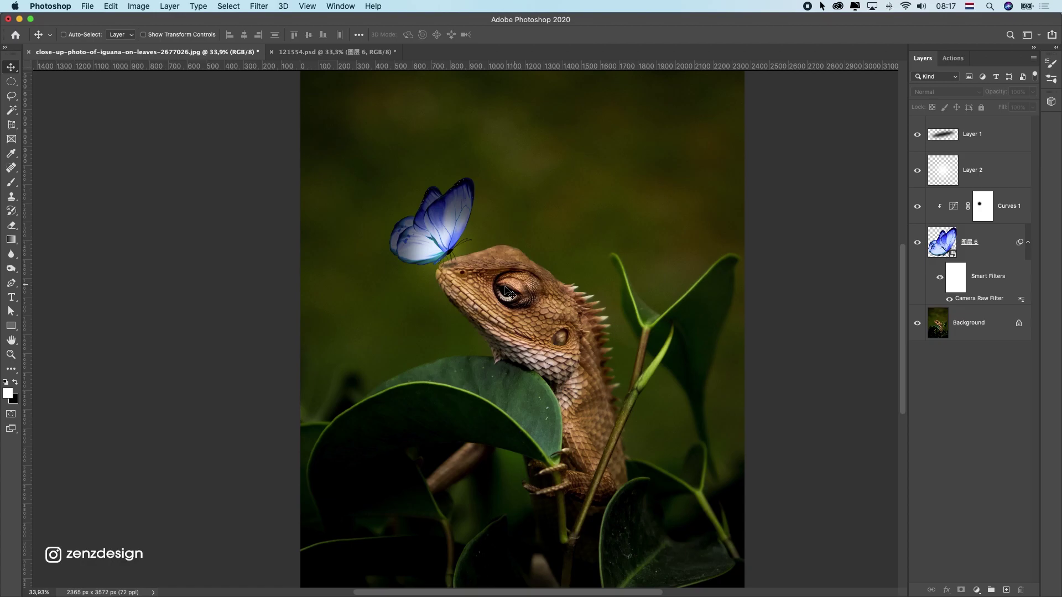
# Select the Background layer and start a Pen tool path along the top edge of the iguana's head, from above the eye towards the snout.
pyautogui.scroll(5, 507, 293)
pyautogui.click(983, 306)
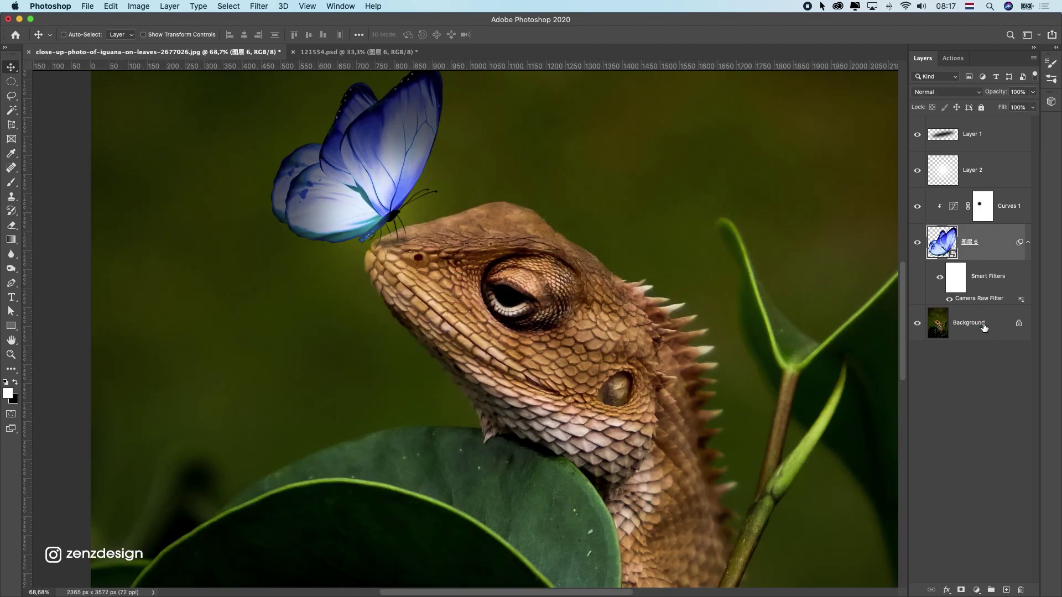
pyautogui.click(981, 326)
pyautogui.click(1006, 590)
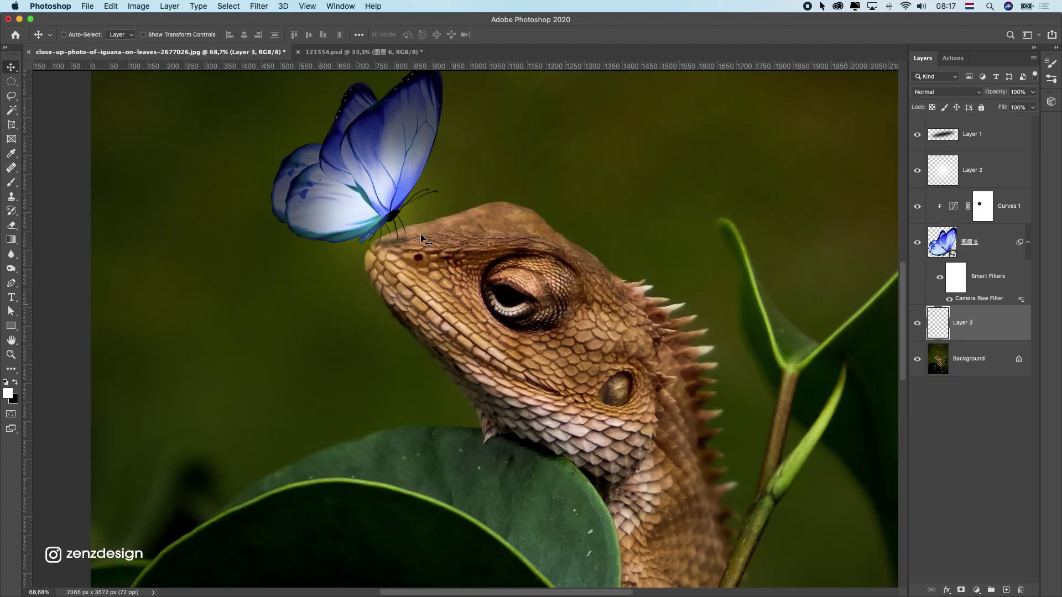
pyautogui.press('super+z')
pyautogui.click(11, 282)
pyautogui.scroll(5, 357, 257)
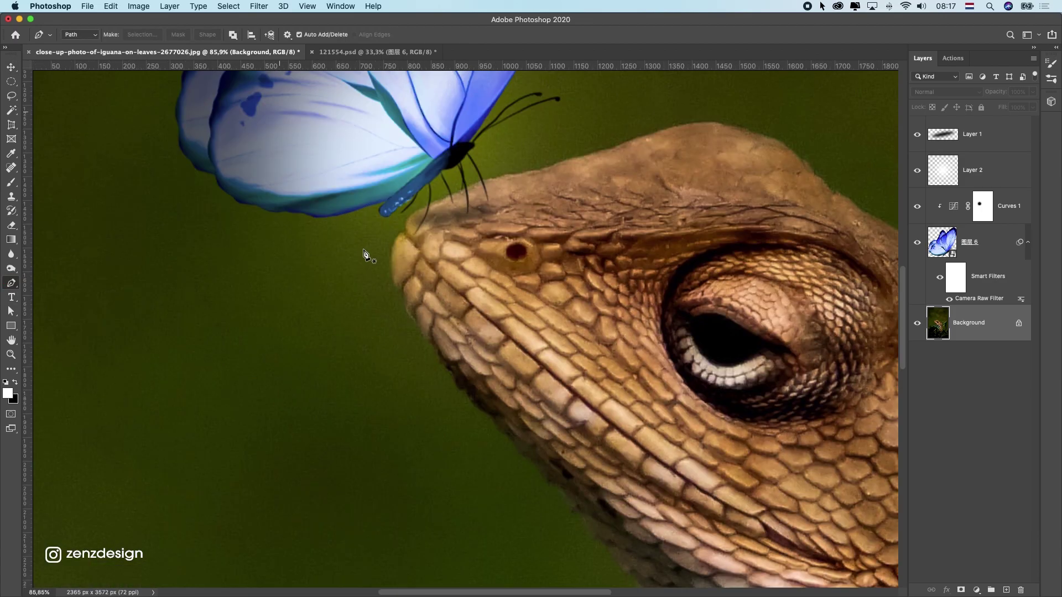
pyautogui.click(805, 161)
pyautogui.click(774, 140)
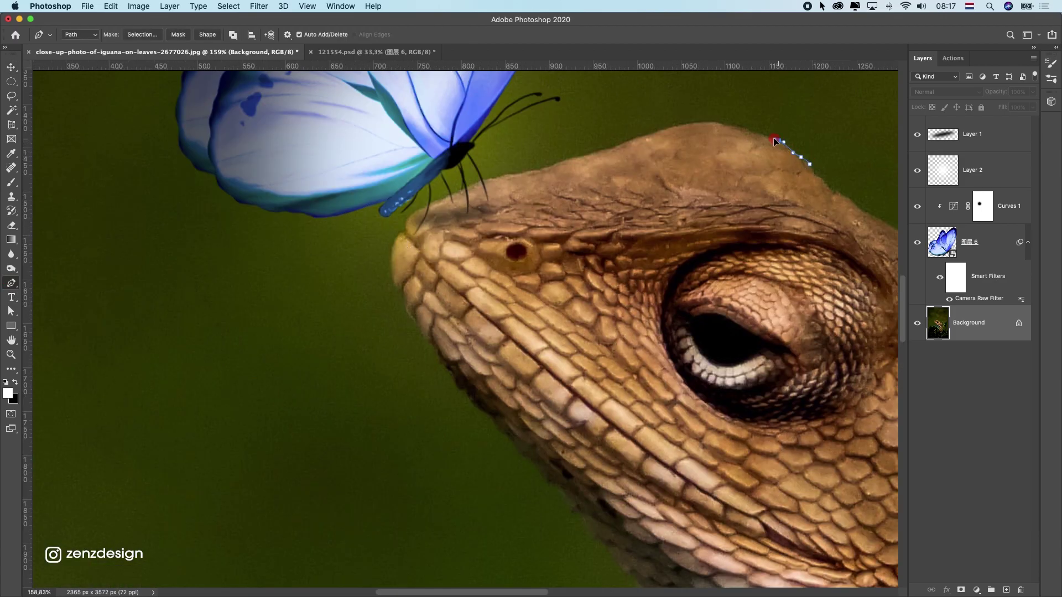
pyautogui.moveTo(721, 123); pyautogui.dragTo(711, 122)
pyautogui.moveTo(612, 147); pyautogui.dragTo(609, 148)
# Continue the path down the iguana's forehead, beneath the butterfly's legs, to the upper edge of the snout.
pyautogui.scroll(-5, 577, 330)
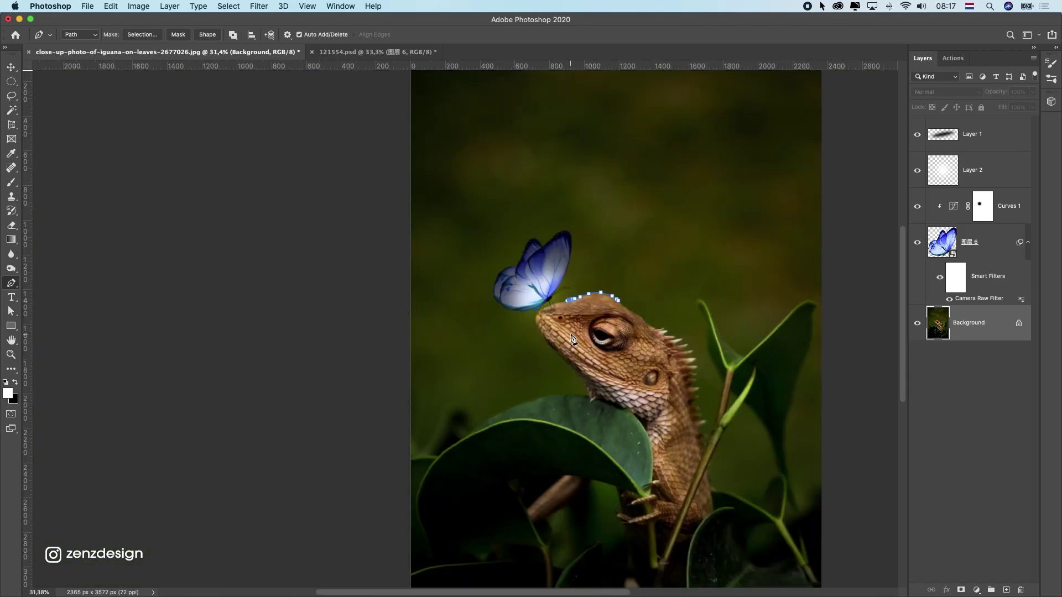
pyautogui.scroll(-1, 741, 492)
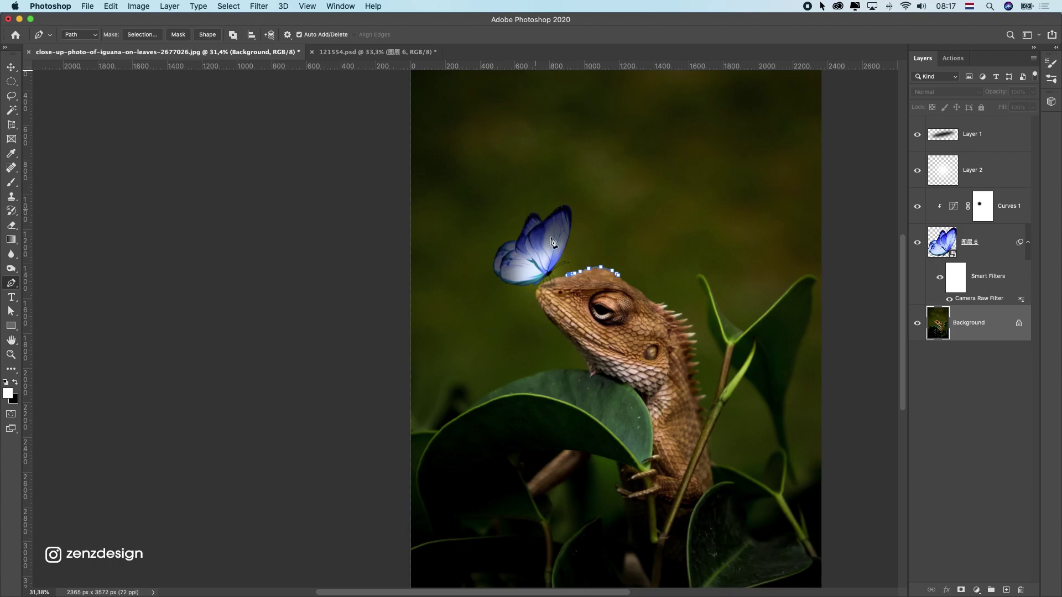
pyautogui.scroll(4, 552, 241)
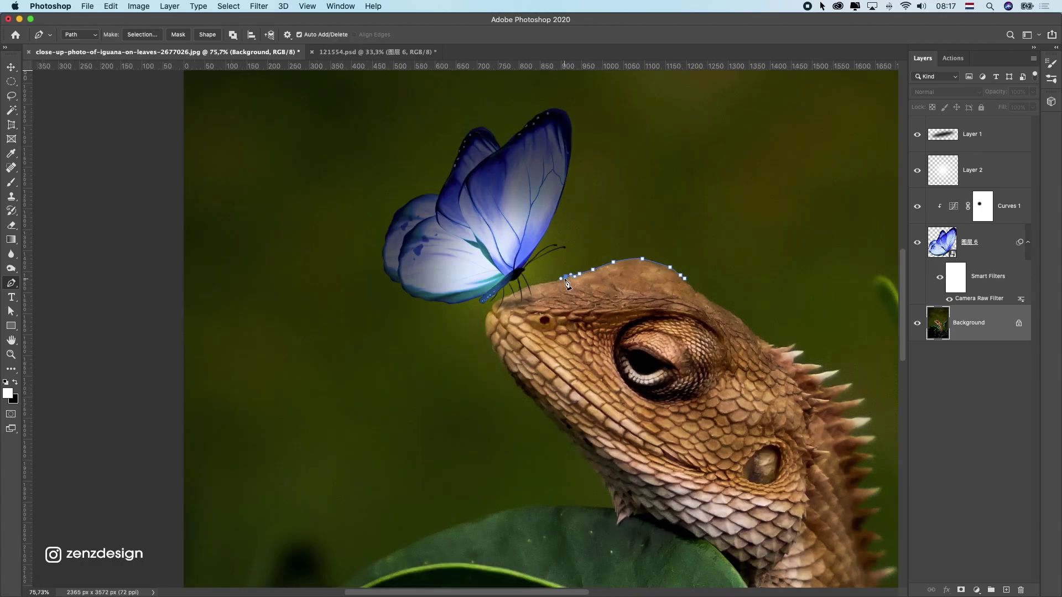
pyautogui.scroll(3, 565, 283)
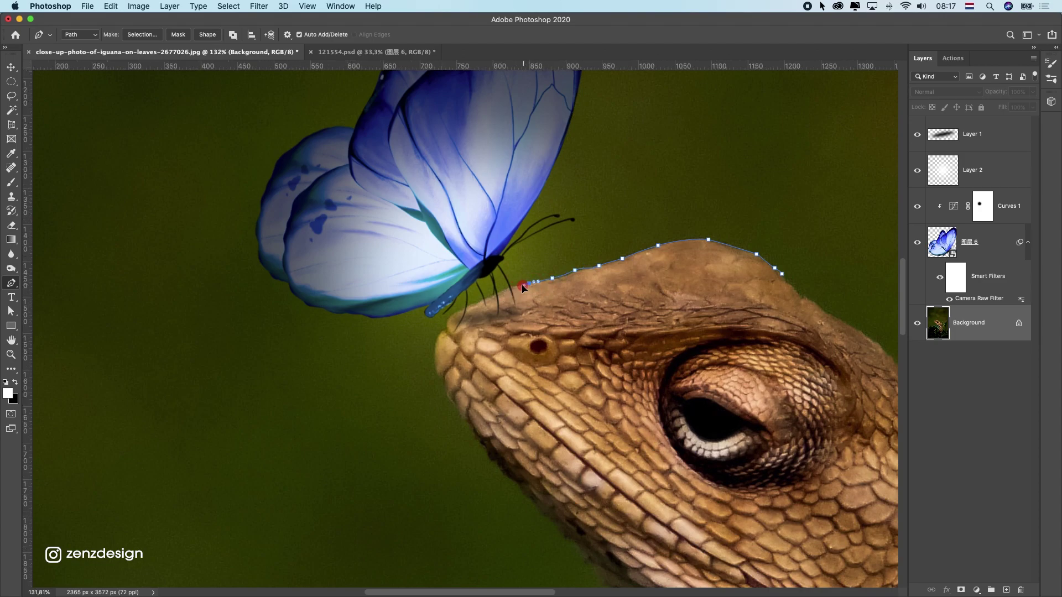
pyautogui.click(508, 288)
pyautogui.click(492, 294)
pyautogui.click(480, 299)
pyautogui.click(466, 308)
pyautogui.click(457, 310)
pyautogui.click(450, 315)
# Trace the path around the rounded tip of the iguana's snout.
pyautogui.click(446, 324)
pyautogui.click(437, 336)
pyautogui.click(434, 351)
pyautogui.click(433, 368)
pyautogui.moveTo(434, 369); pyautogui.dragTo(433, 375)
pyautogui.click(445, 379)
pyautogui.click(445, 378)
pyautogui.click(447, 395)
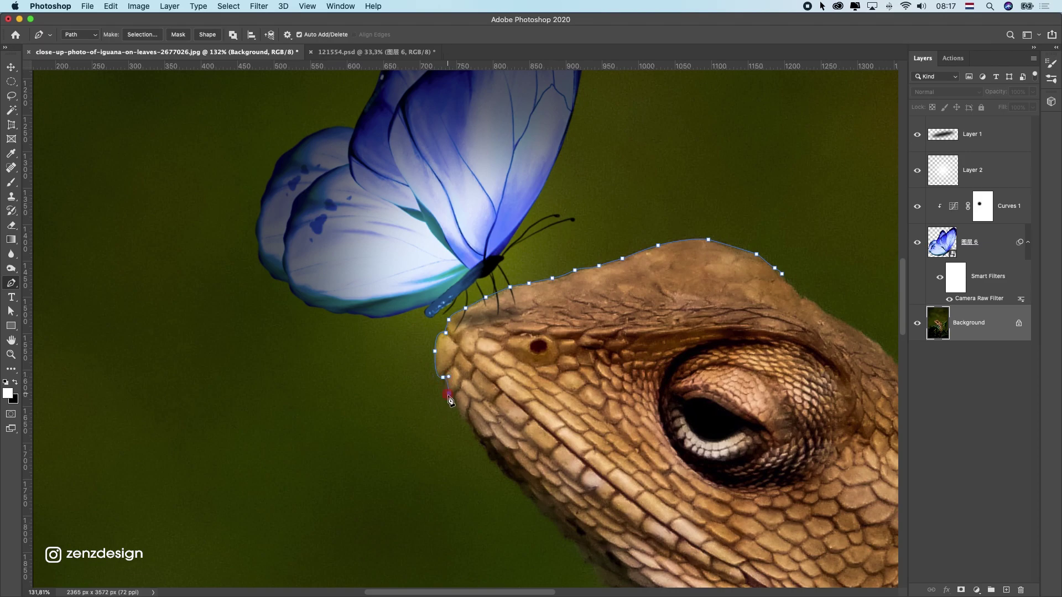
# Extend the path along the underside of the iguana's snout and lower jaw.
pyautogui.click(464, 417)
pyautogui.click(474, 434)
pyautogui.click(482, 444)
pyautogui.click(489, 452)
pyautogui.click(492, 462)
pyautogui.click(508, 477)
pyautogui.scroll(-5, 503, 387)
pyautogui.hscroll(1, 503, 387)
pyautogui.click(491, 335)
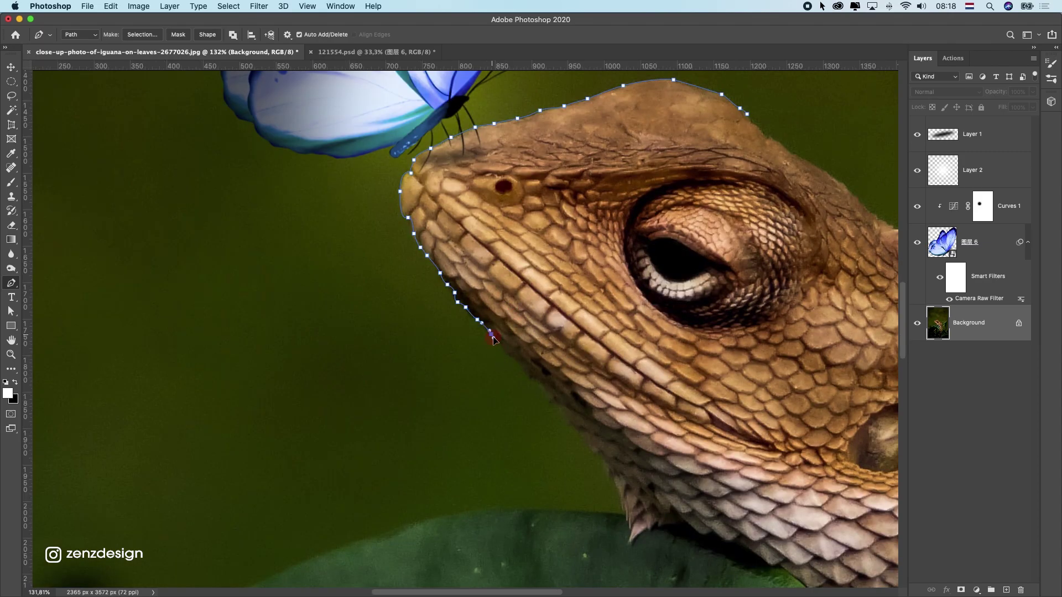
pyautogui.click(493, 339)
pyautogui.click(509, 356)
pyautogui.click(560, 381)
# Close the path across the iguana's face and convert it into a new anti-aliased selection with a 1-pixel feather.
pyautogui.click(883, 260)
pyautogui.click(746, 114)
pyautogui.rightClick(699, 164)
pyautogui.click(719, 208)
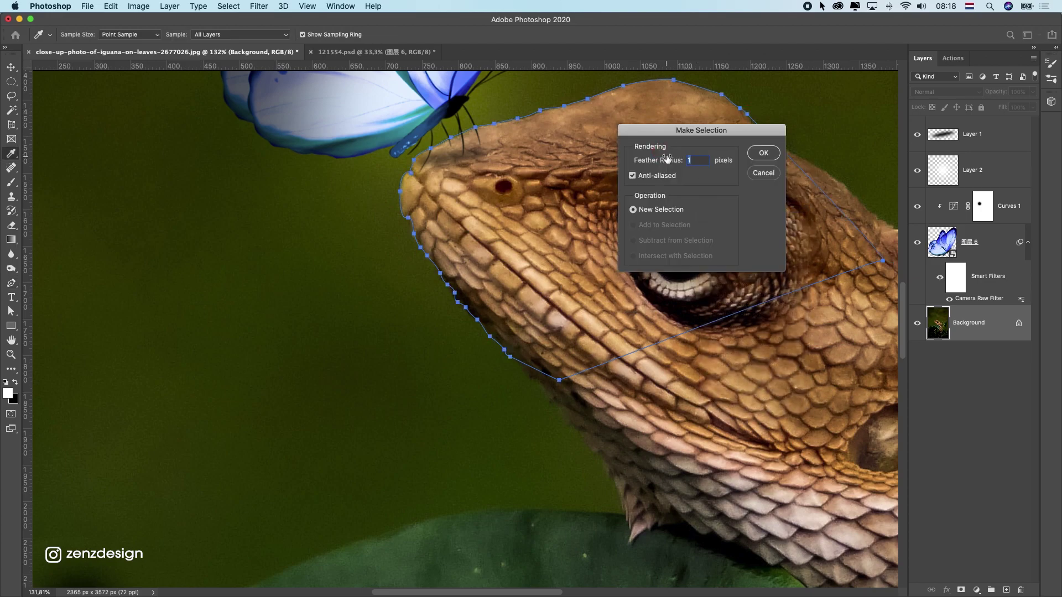
pyautogui.click(765, 153)
pyautogui.scroll(2, 625, 141)
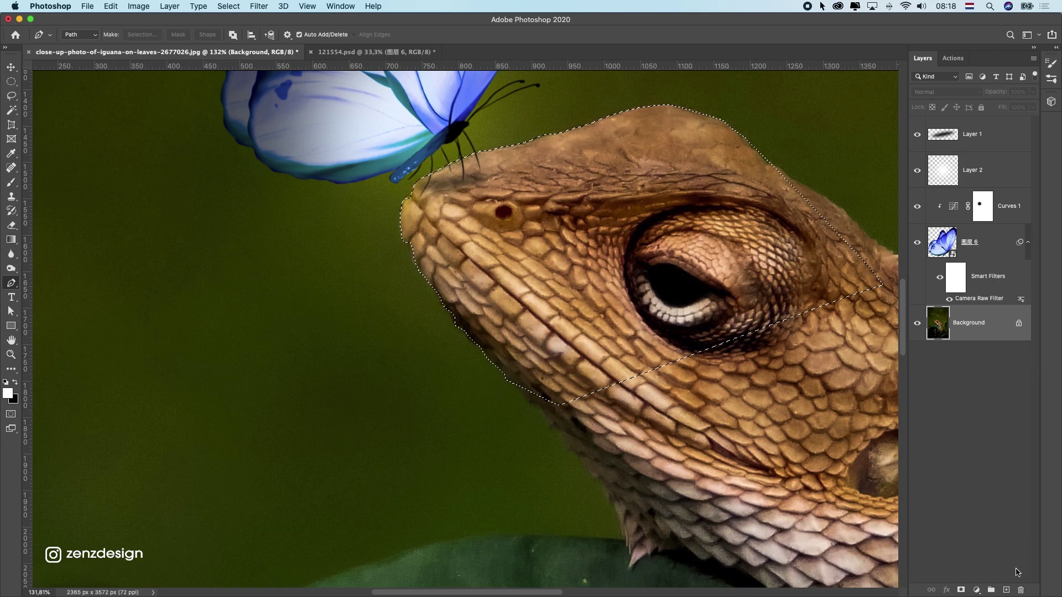
# Add a layer above the Background and paint a thin white rim along the selected top edge of the head with a 20 px soft brush.
pyautogui.click(1006, 590)
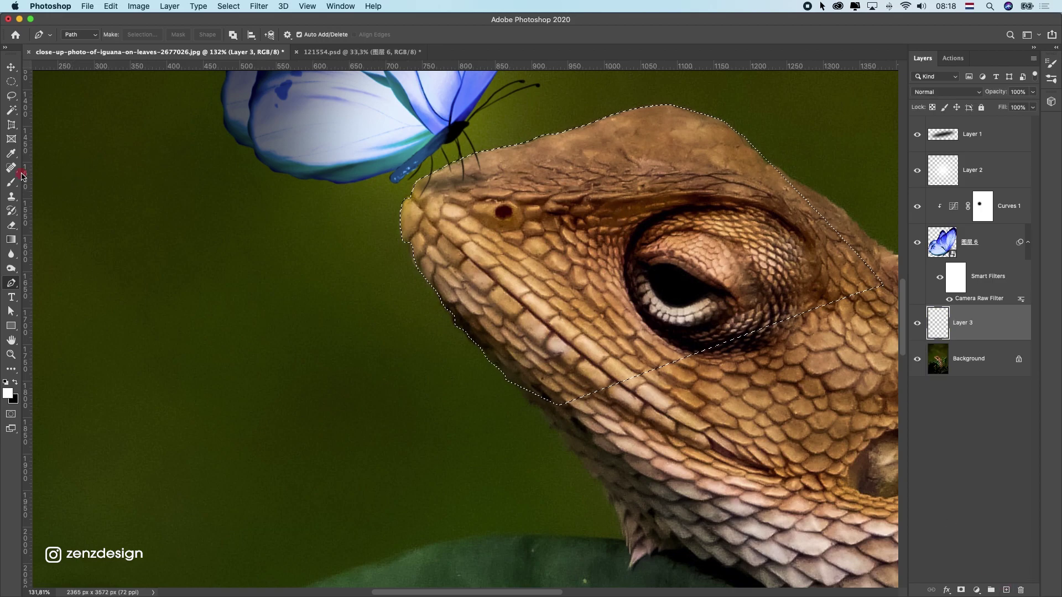
pyautogui.press('b')
pyautogui.scroll(-2, 553, 227)
pyautogui.press('[')
pyautogui.press('[')
pyautogui.press('[')
pyautogui.press('[')
pyautogui.press('[')
pyautogui.press('[')
pyautogui.press('[')
pyautogui.press('[')
pyautogui.press('[')
pyautogui.press('[')
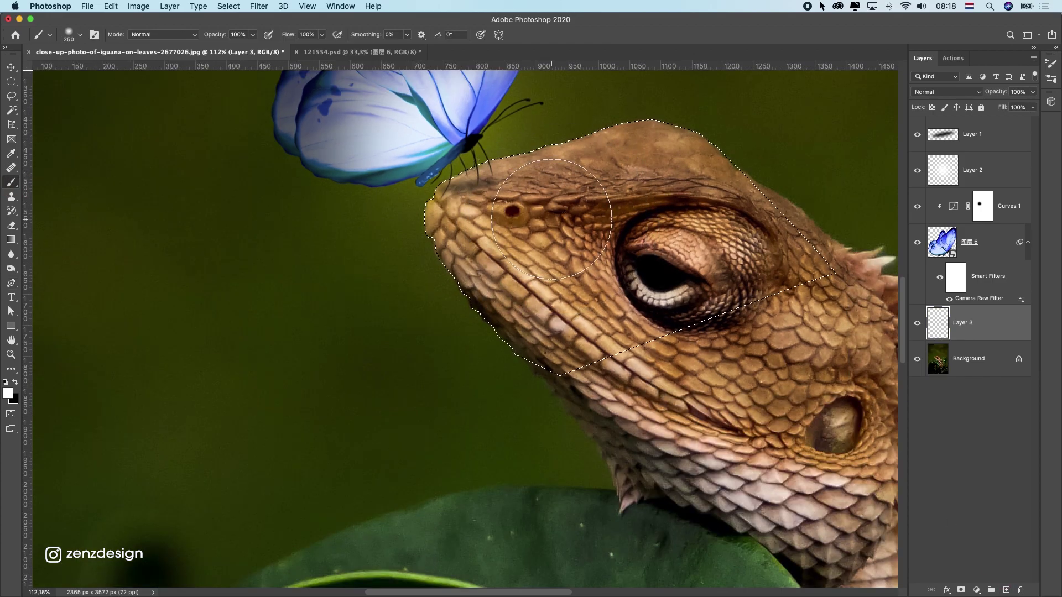
pyautogui.press('[')
pyautogui.press('[')
pyautogui.press('[')
pyautogui.press('[')
pyautogui.press('[')
pyautogui.moveTo(522, 139)
pyautogui.mouseDown()
pyautogui.moveTo(549, 139)
pyautogui.moveTo(489, 146)
pyautogui.moveTo(550, 136)
pyautogui.moveTo(486, 147)
pyautogui.mouseUp()
pyautogui.press('super+z')
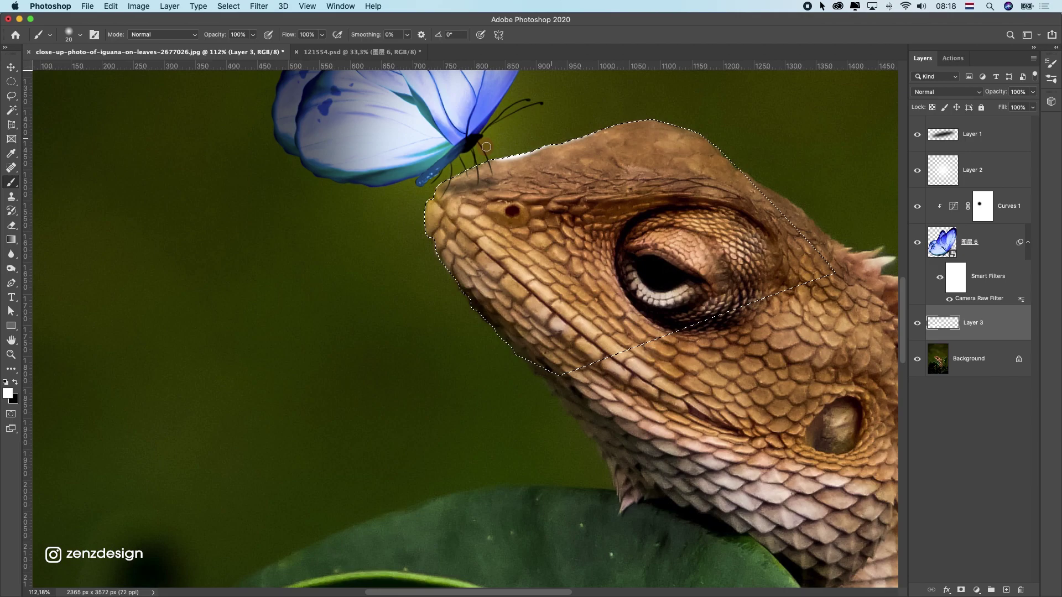
pyautogui.moveTo(575, 141); pyautogui.dragTo(622, 122)
pyautogui.press('super+z')
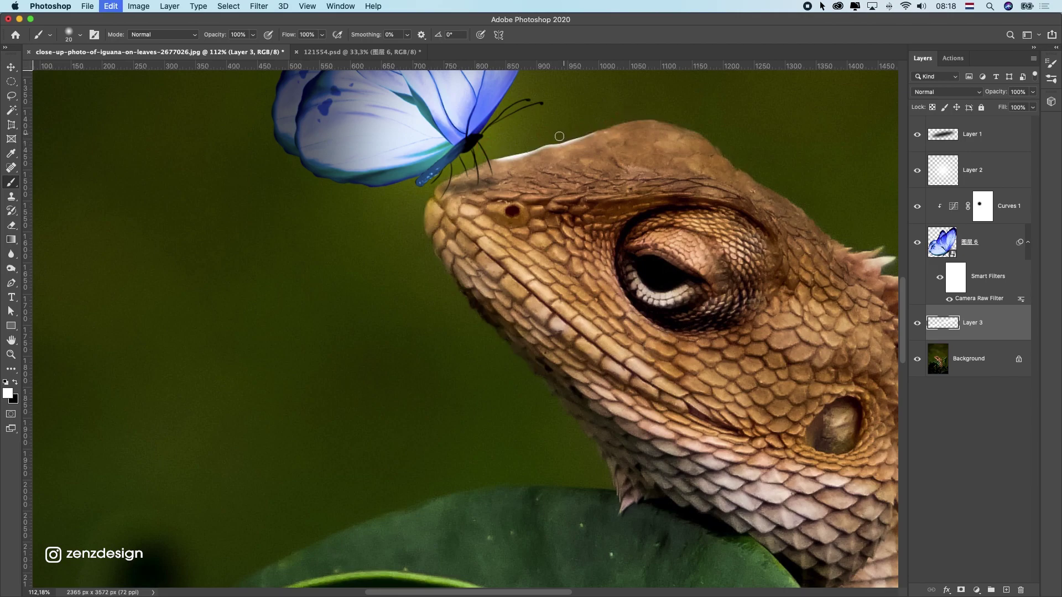
pyautogui.moveTo(559, 137); pyautogui.dragTo(655, 120)
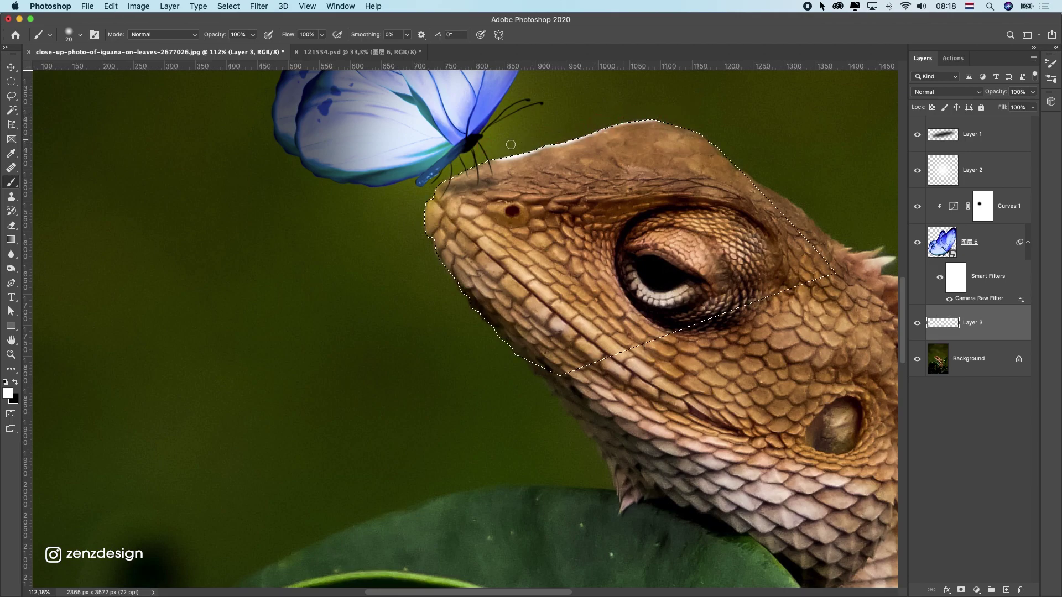
# Paint the white rim around the snout tip and along the jaw edge inside the selection.
pyautogui.moveTo(493, 160)
pyautogui.mouseDown()
pyautogui.moveTo(413, 188)
pyautogui.moveTo(437, 179)
pyautogui.moveTo(434, 195)
pyautogui.moveTo(438, 175)
pyautogui.moveTo(433, 187)
pyautogui.moveTo(471, 159)
pyautogui.moveTo(425, 197)
pyautogui.moveTo(422, 237)
pyautogui.mouseUp()
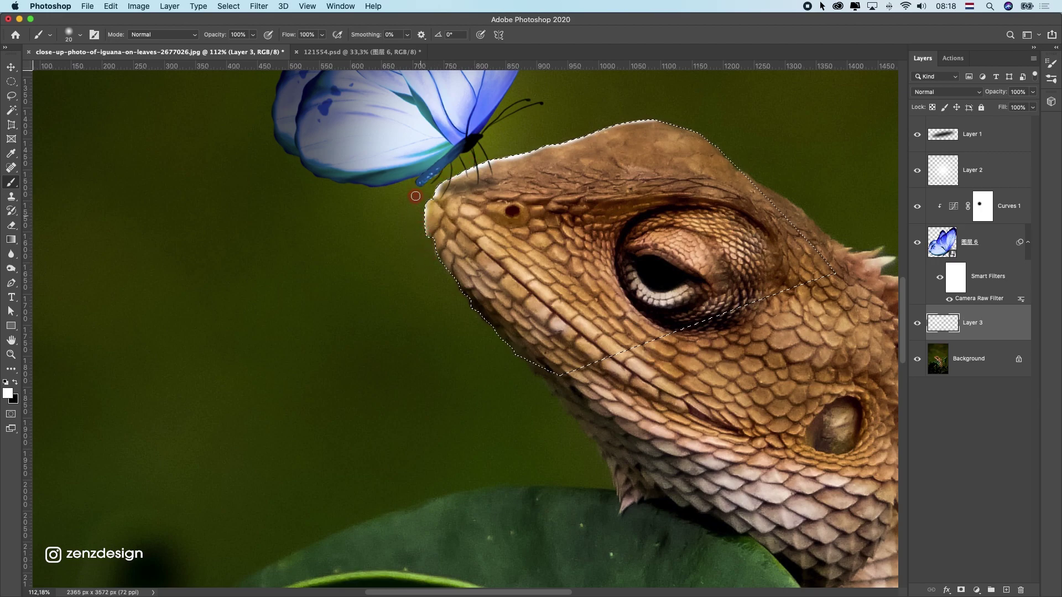
pyautogui.moveTo(421, 198)
pyautogui.mouseDown()
pyautogui.moveTo(425, 232)
pyautogui.moveTo(468, 314)
pyautogui.mouseUp()
pyautogui.press('super+z')
pyautogui.moveTo(436, 266)
pyautogui.mouseDown()
pyautogui.moveTo(520, 360)
pyautogui.moveTo(474, 317)
pyautogui.moveTo(481, 328)
pyautogui.moveTo(479, 319)
pyautogui.moveTo(523, 361)
pyautogui.moveTo(466, 297)
pyautogui.mouseUp()
pyautogui.click(522, 361)
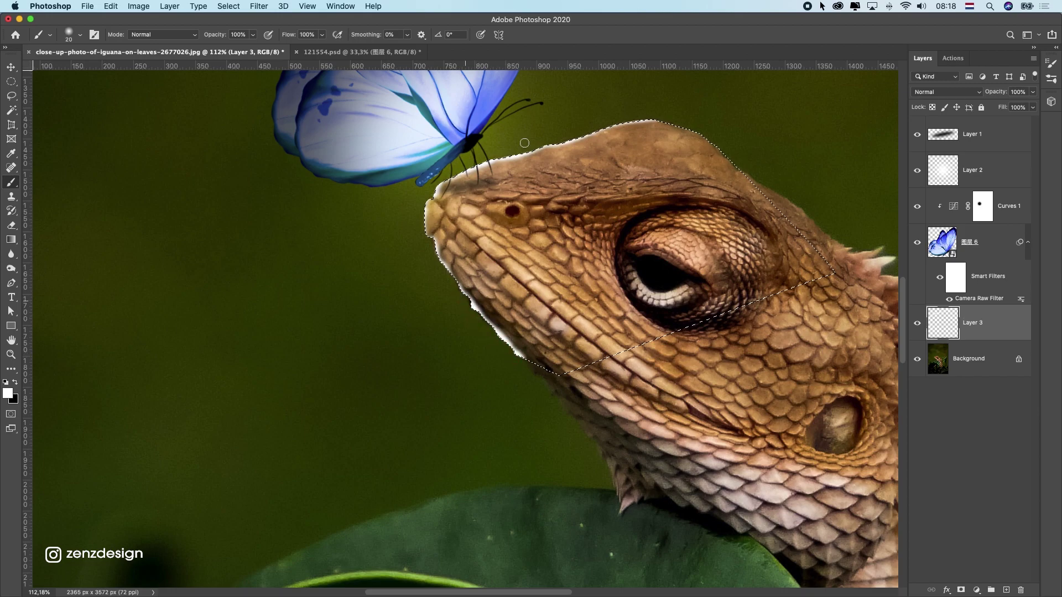
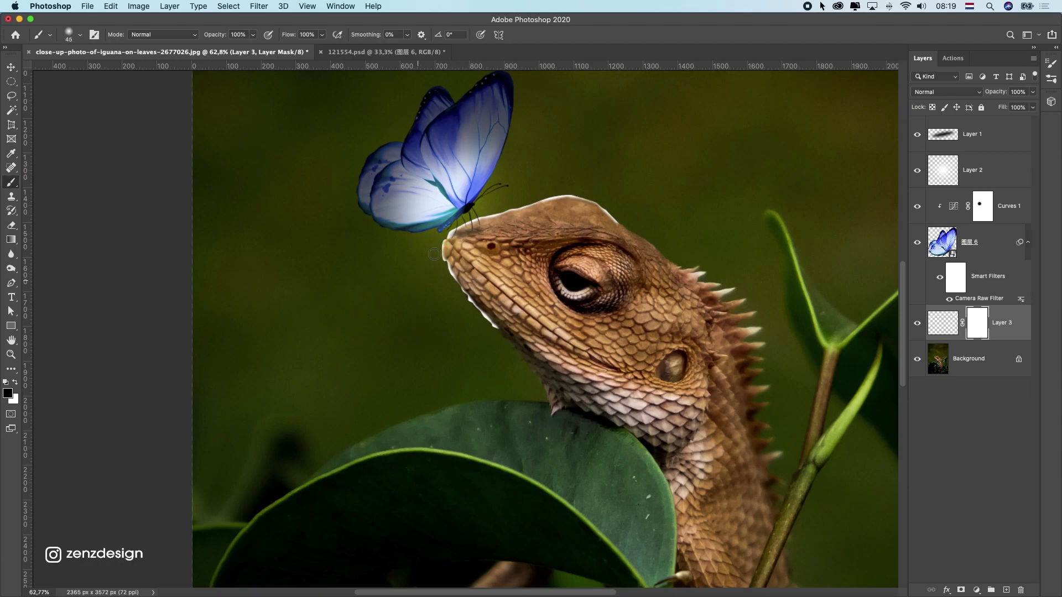
# Paint black on the rim layer's mask with a 45 px soft brush to soften the white edge along the jaw, snout and head.
pyautogui.press('super+z')
pyautogui.moveTo(454, 266); pyautogui.dragTo(472, 298)
pyautogui.click(503, 330)
pyautogui.moveTo(493, 341)
pyautogui.mouseDown()
pyautogui.moveTo(477, 322)
pyautogui.moveTo(536, 365)
pyautogui.mouseUp()
pyautogui.moveTo(537, 211)
pyautogui.mouseDown()
pyautogui.moveTo(528, 221)
pyautogui.moveTo(561, 209)
pyautogui.mouseUp()
pyautogui.moveTo(639, 241); pyautogui.dragTo(625, 230)
pyautogui.scroll(-6, 544, 281)
pyautogui.scroll(5, 534, 272)
pyautogui.moveTo(504, 238); pyautogui.dragTo(485, 240)
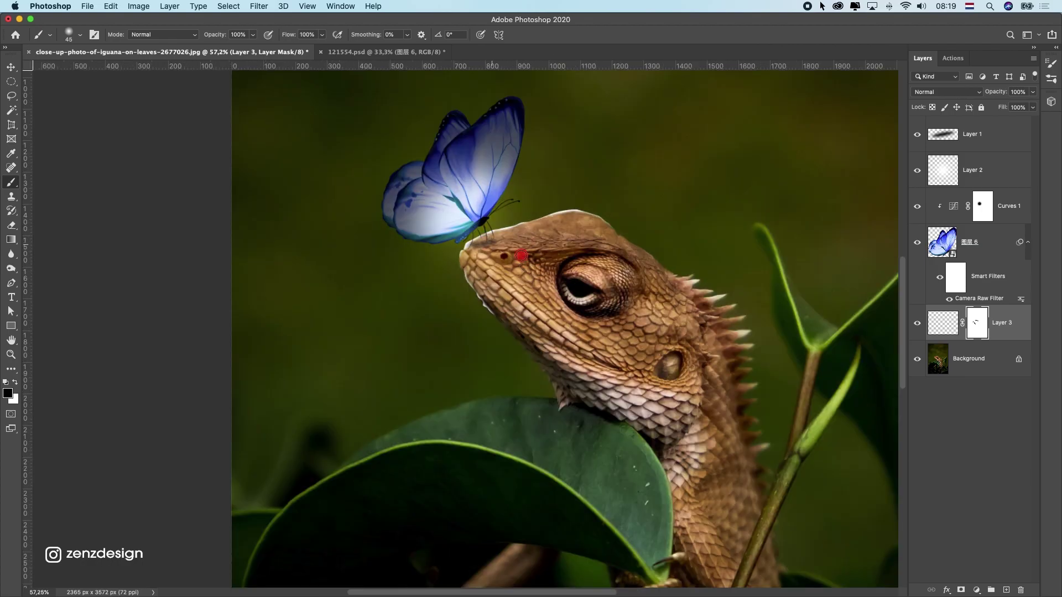
# Set the white rim layer's blend mode to Overlay.
pyautogui.scroll(-5, 486, 241)
pyautogui.scroll(5, 495, 243)
pyautogui.scroll(-5, 437, 254)
pyautogui.scroll(5, 470, 243)
pyautogui.scroll(-1, 456, 265)
pyautogui.scroll(2, 457, 264)
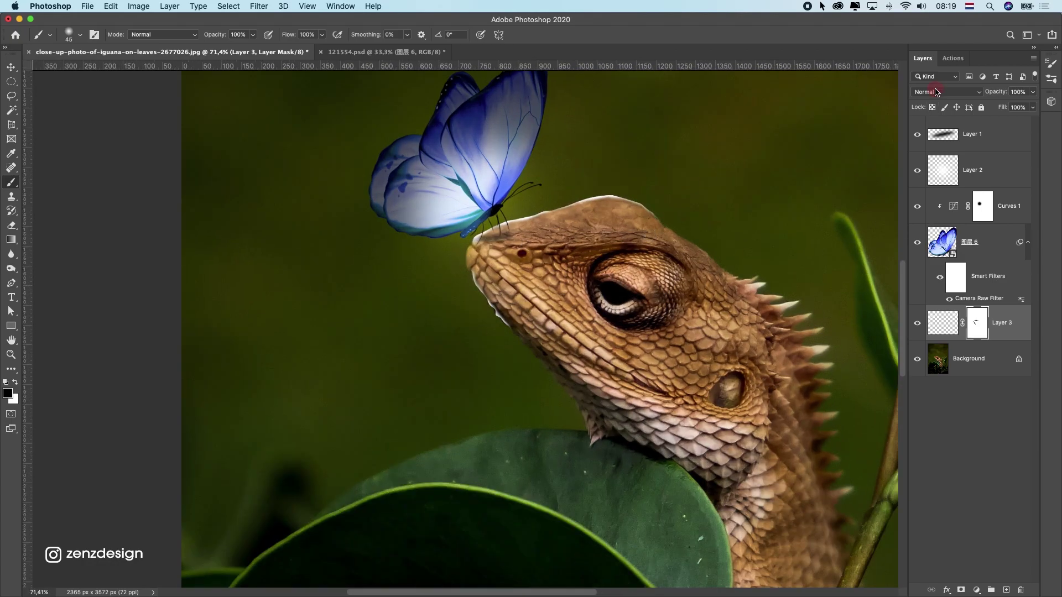
pyautogui.click(936, 92)
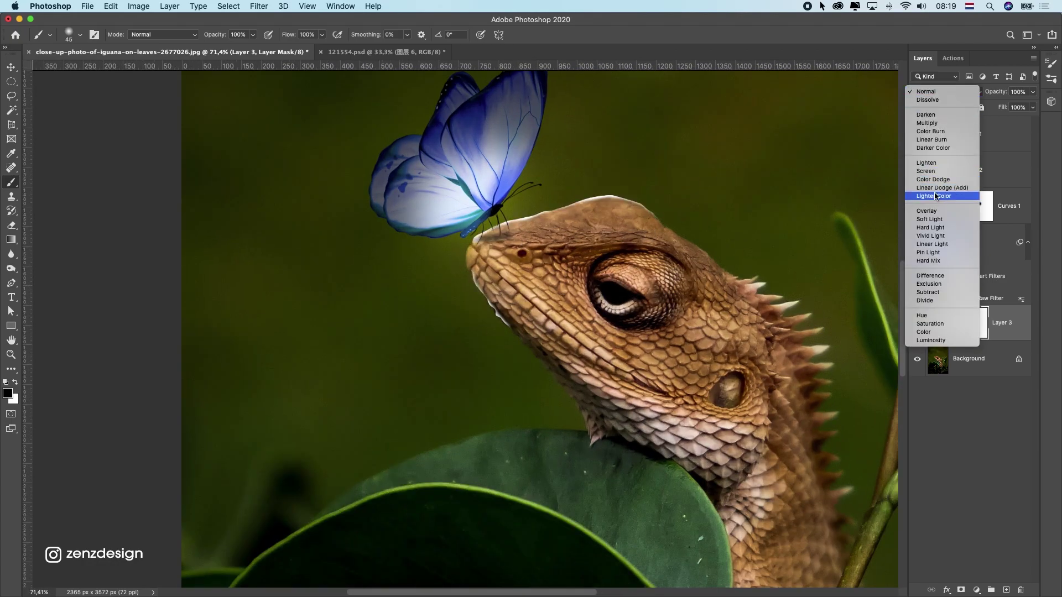
pyautogui.click(926, 211)
pyautogui.scroll(-3, 547, 251)
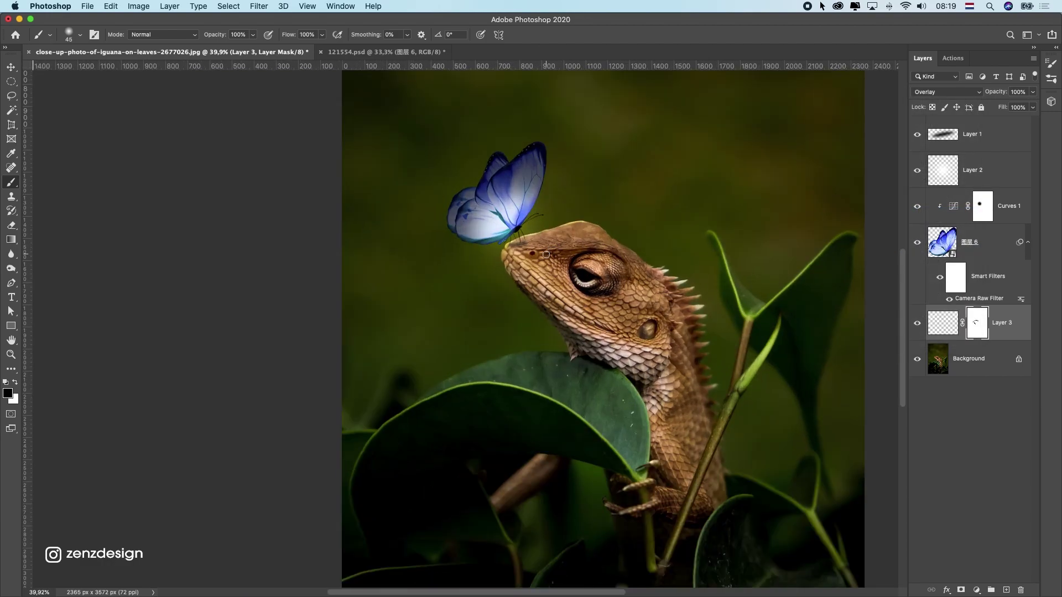
# Duplicate the rim layer to strengthen the light edge on the head.
pyautogui.press('super+j')
pyautogui.press('x')
pyautogui.scroll(-3, 553, 245)
pyautogui.scroll(3, 428, 296)
pyautogui.scroll(3, 428, 296)
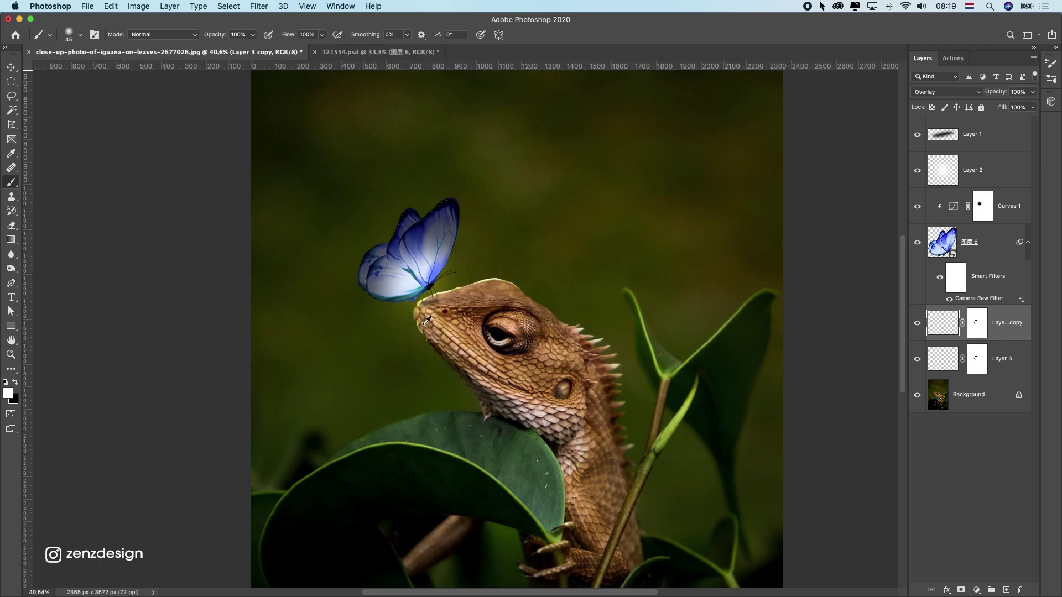
pyautogui.scroll(-2, 435, 315)
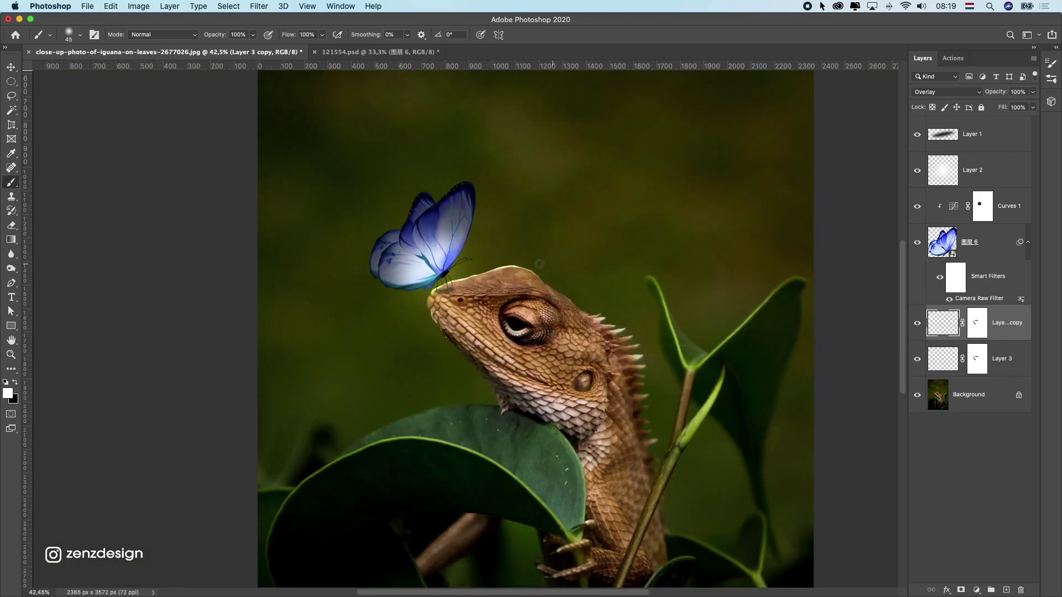
# Group the rim layer and its copy, and add a layer mask to the group.
pyautogui.keyDown('shift'); pyautogui.click(1005, 364); pyautogui.keyUp('shift')
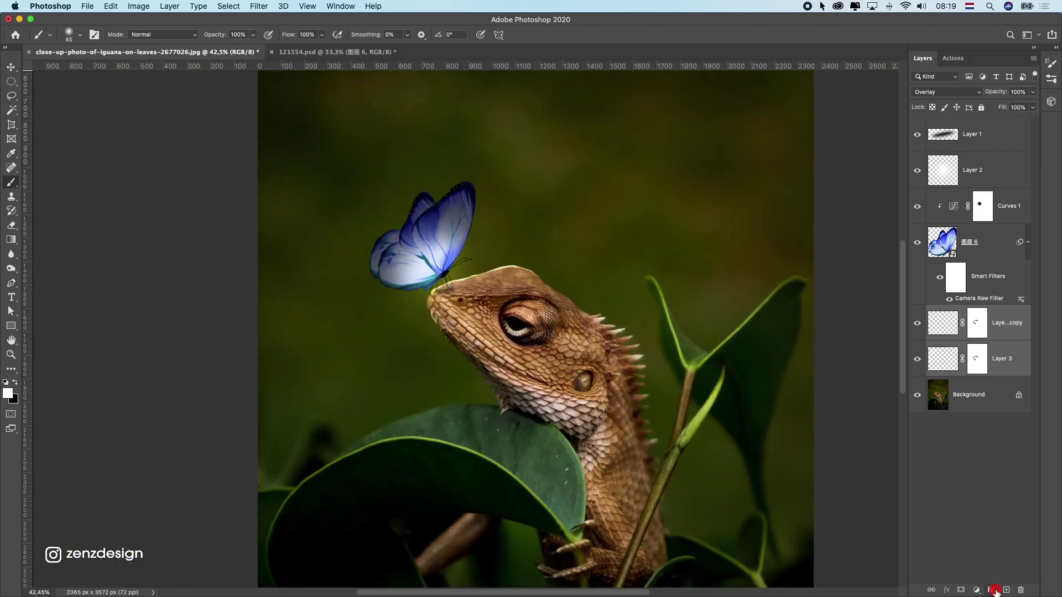
pyautogui.press('super+g')
pyautogui.click(961, 591)
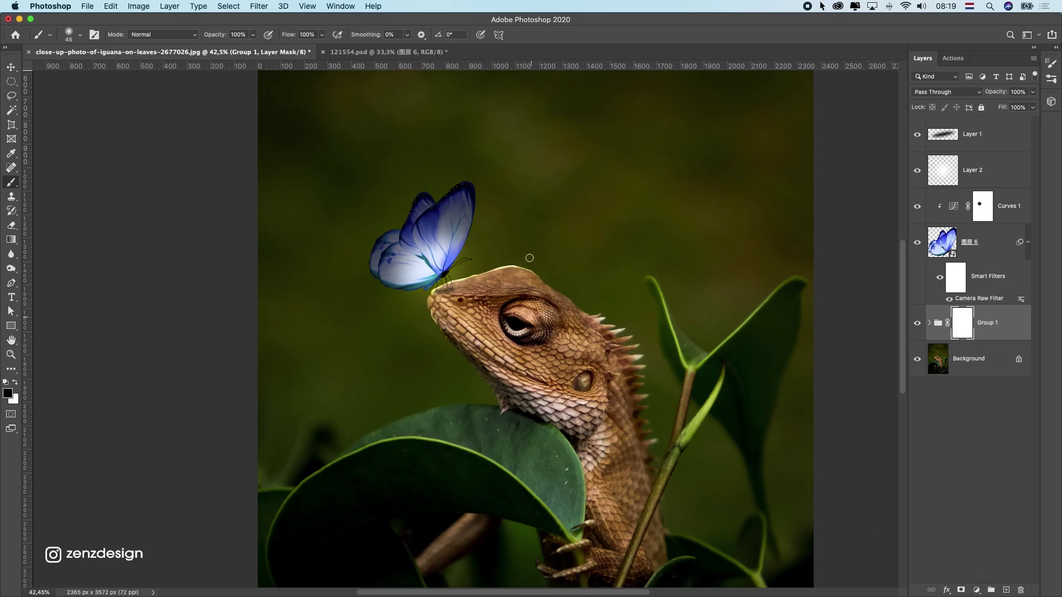
# Enlarge the brush to 125 px and paint black on the group's mask to soften the rim along the top of the head.
pyautogui.moveTo(512, 271); pyautogui.dragTo(530, 278)
pyautogui.press('super+z')
pyautogui.press(']')
pyautogui.press(']')
pyautogui.press(']')
pyautogui.press(']')
pyautogui.moveTo(497, 287)
pyautogui.mouseDown()
pyautogui.moveTo(535, 288)
pyautogui.moveTo(426, 309)
pyautogui.moveTo(453, 343)
pyautogui.moveTo(446, 367)
pyautogui.moveTo(426, 310)
pyautogui.moveTo(509, 400)
pyautogui.mouseUp()
pyautogui.press('super+z')
pyautogui.press('super+z')
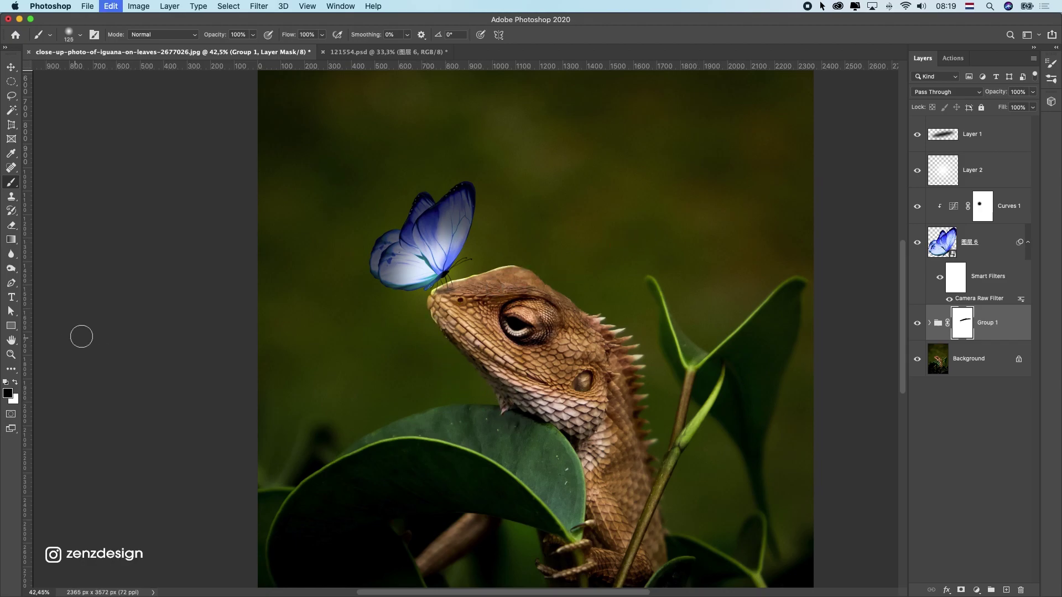
# Switch to white and paint on the masks of both rim layers to bring back light along the snout and jaw.
pyautogui.click(15, 384)
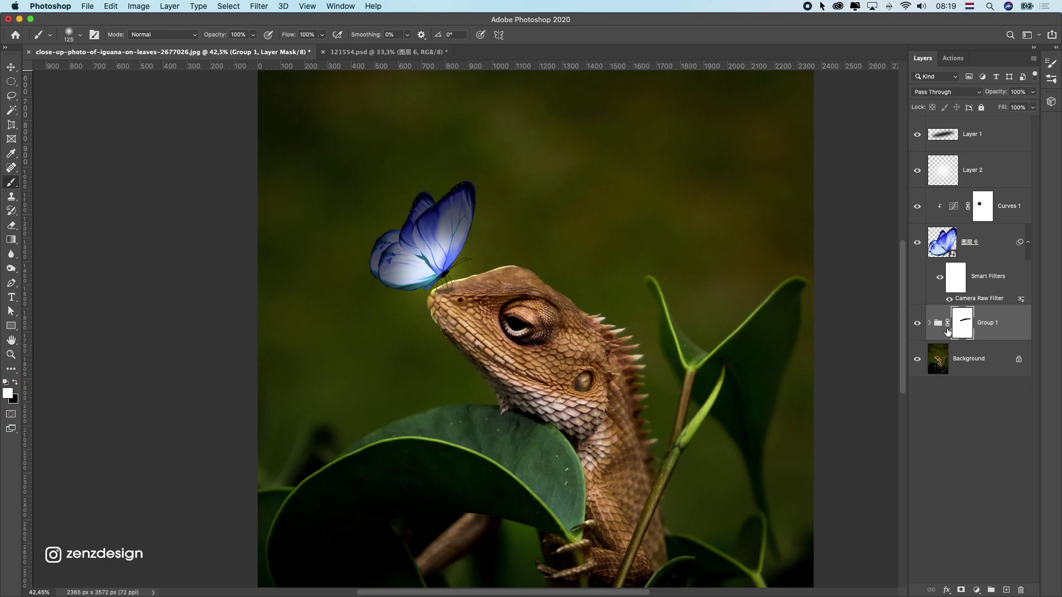
pyautogui.click(929, 324)
pyautogui.click(992, 360)
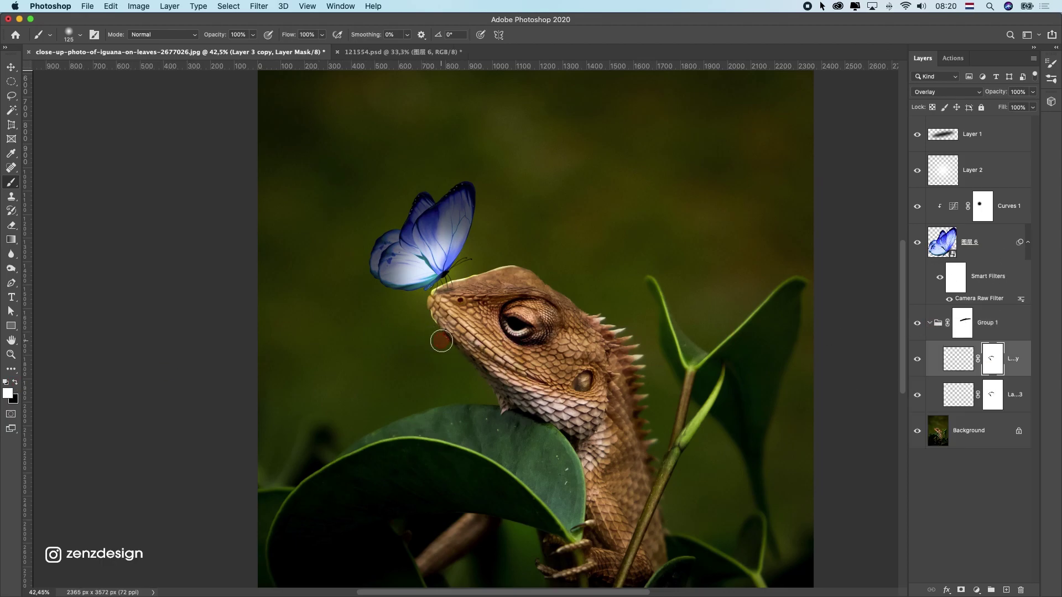
pyautogui.click(992, 395)
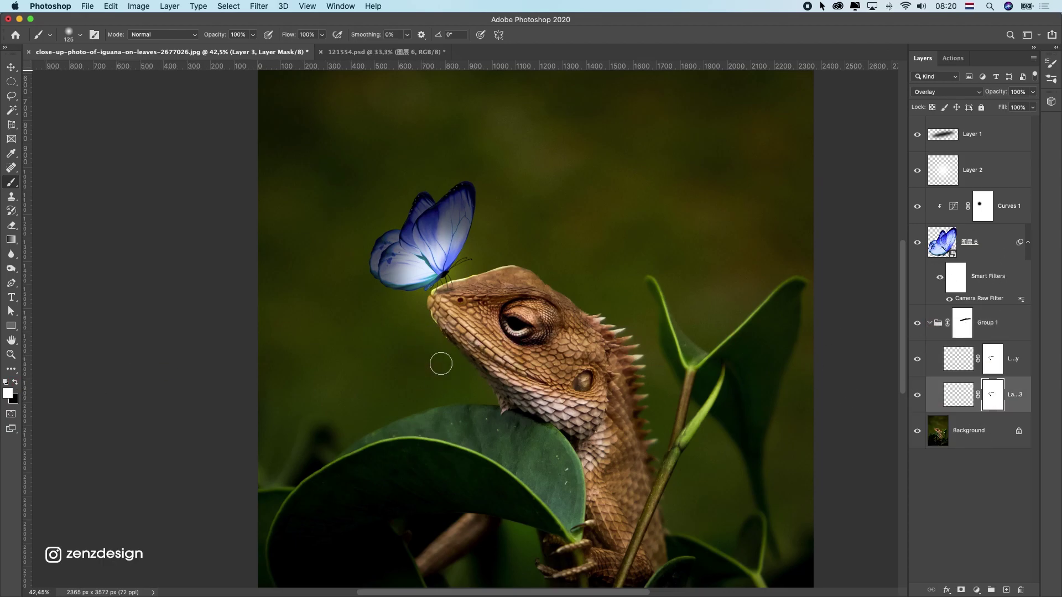
pyautogui.moveTo(441, 337)
pyautogui.mouseDown()
pyautogui.moveTo(452, 346)
pyautogui.moveTo(414, 313)
pyautogui.mouseUp()
pyautogui.click(992, 360)
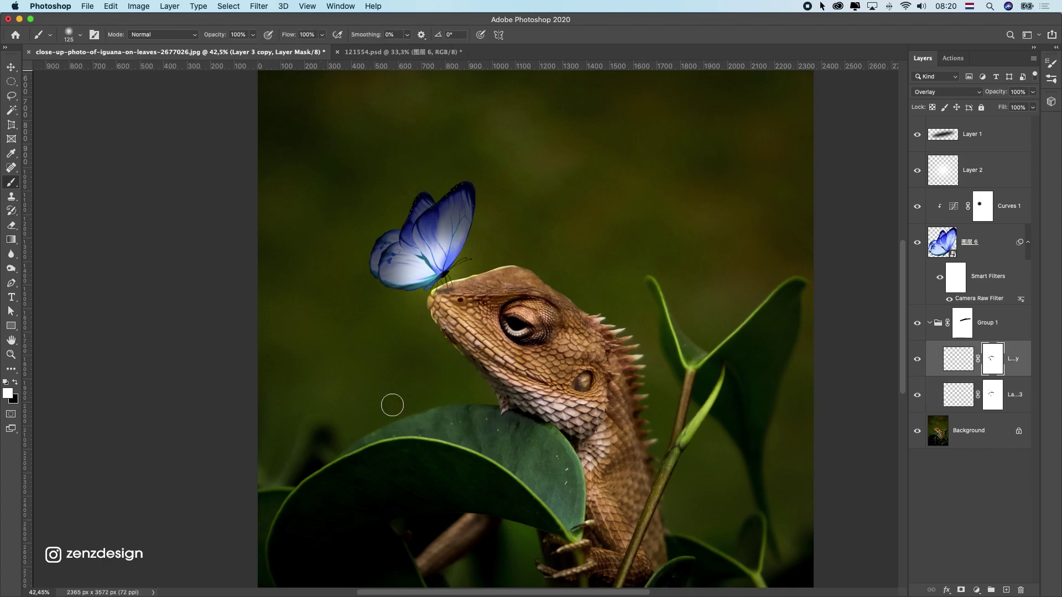
pyautogui.moveTo(452, 355); pyautogui.dragTo(362, 386)
pyautogui.scroll(-3, 411, 304)
pyautogui.scroll(3, 411, 305)
# Select the Soft Light glow layer and reposition it around the butterfly.
pyautogui.click(10, 67)
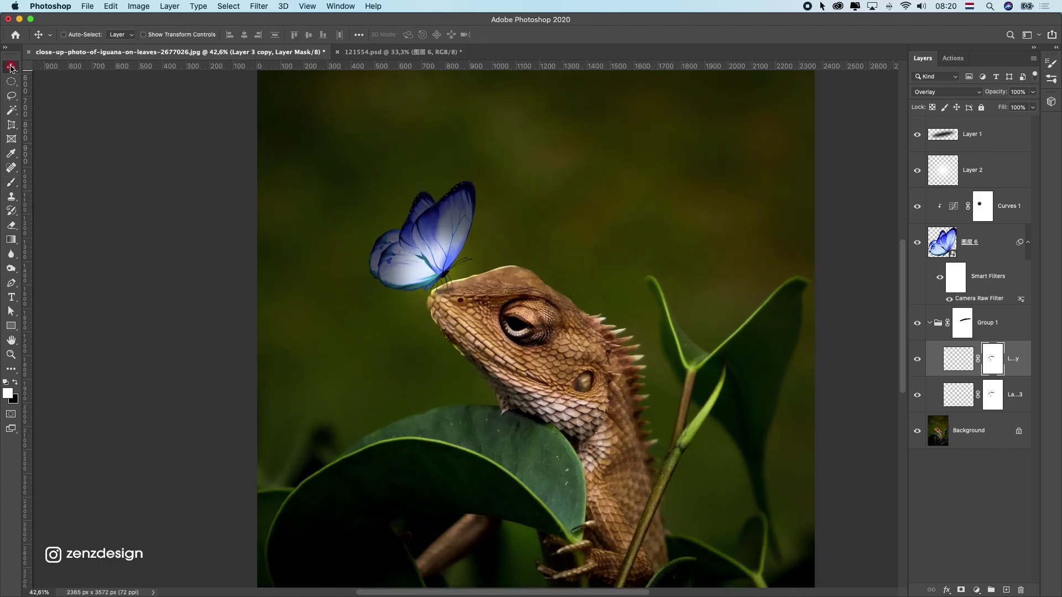
pyautogui.keyDown('super'); pyautogui.click(420, 256); pyautogui.keyUp('super')
pyautogui.scroll(-4, 533, 278)
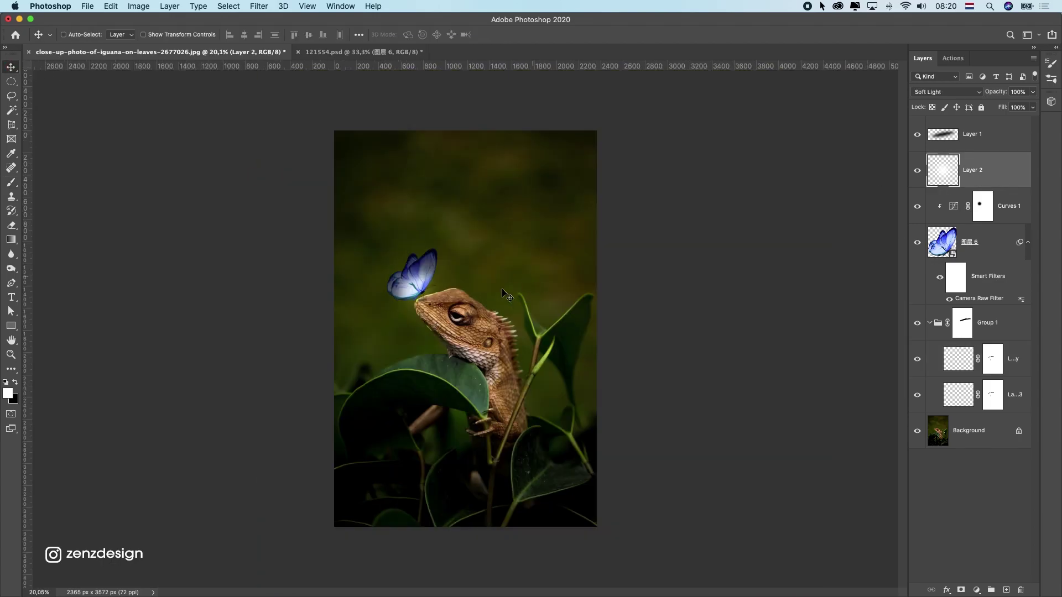
pyautogui.scroll(1, 492, 293)
pyautogui.click(376, 271)
pyautogui.moveTo(376, 275); pyautogui.dragTo(428, 255)
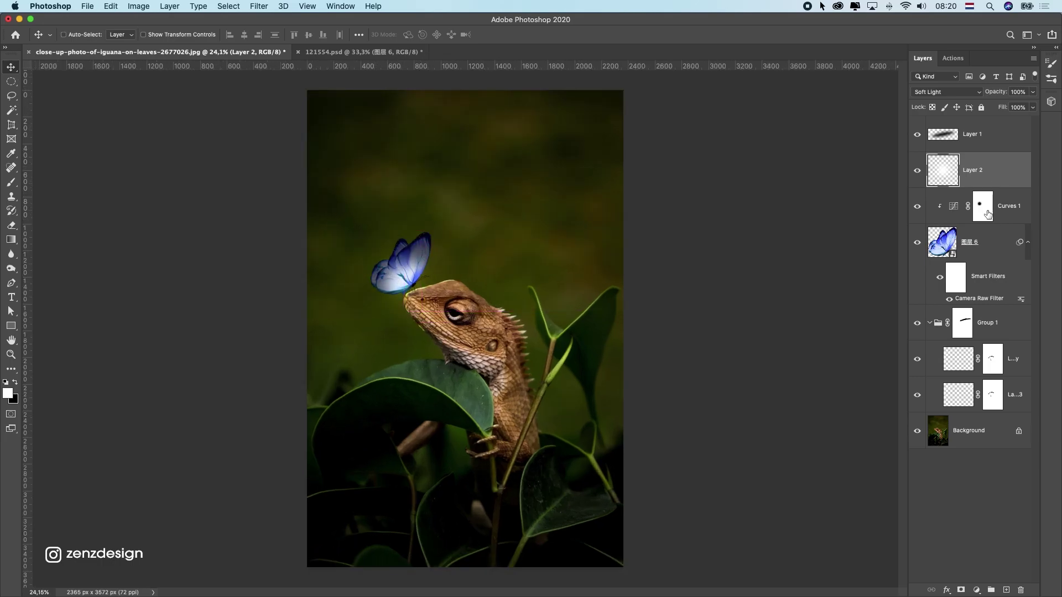
# Add a Curves adjustment clipped to the butterfly, pull in the white point and shape the curve through input 163, output 188.
pyautogui.click(997, 236)
pyautogui.click(981, 593)
pyautogui.click(989, 435)
pyautogui.moveTo(865, 200); pyautogui.dragTo(830, 188)
pyautogui.moveTo(777, 275); pyautogui.dragTo(788, 279)
pyautogui.moveTo(754, 320); pyautogui.dragTo(748, 317)
pyautogui.moveTo(811, 232); pyautogui.dragTo(814, 238)
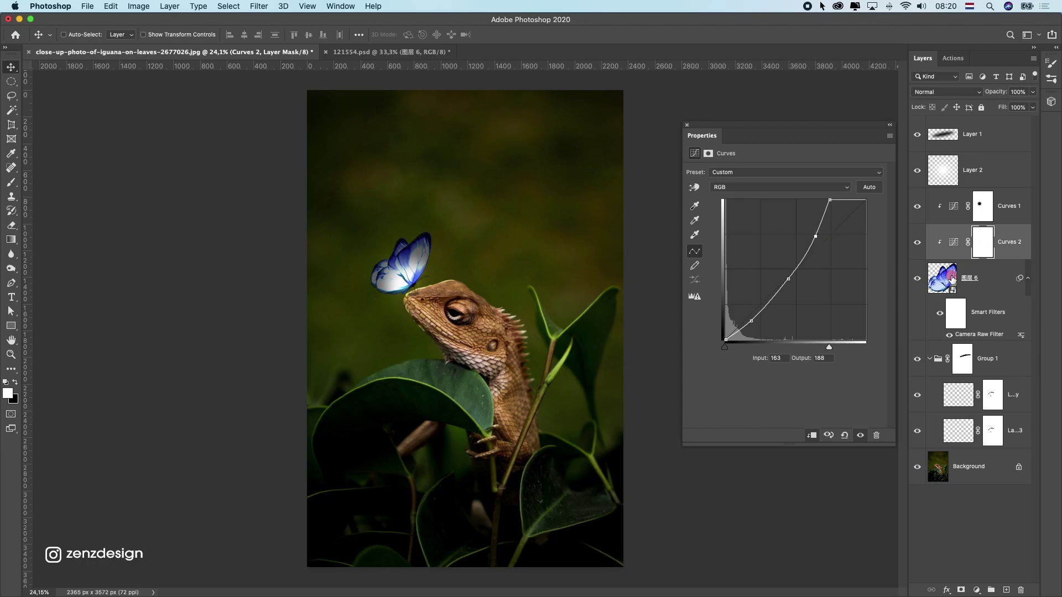
# Refine the butterfly's masked Curves adjustment by darkening its low tones with a point at input 55, output 16.
pyautogui.click(947, 276)
pyautogui.click(916, 206)
pyautogui.click(953, 206)
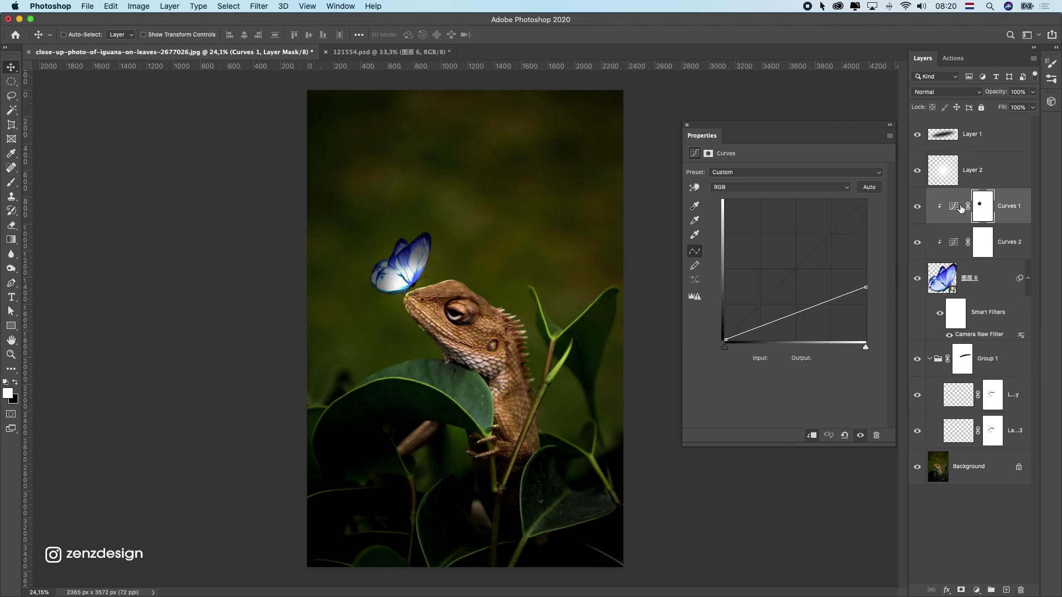
pyautogui.moveTo(803, 310); pyautogui.dragTo(803, 334)
pyautogui.press('super+z')
pyautogui.click(756, 331)
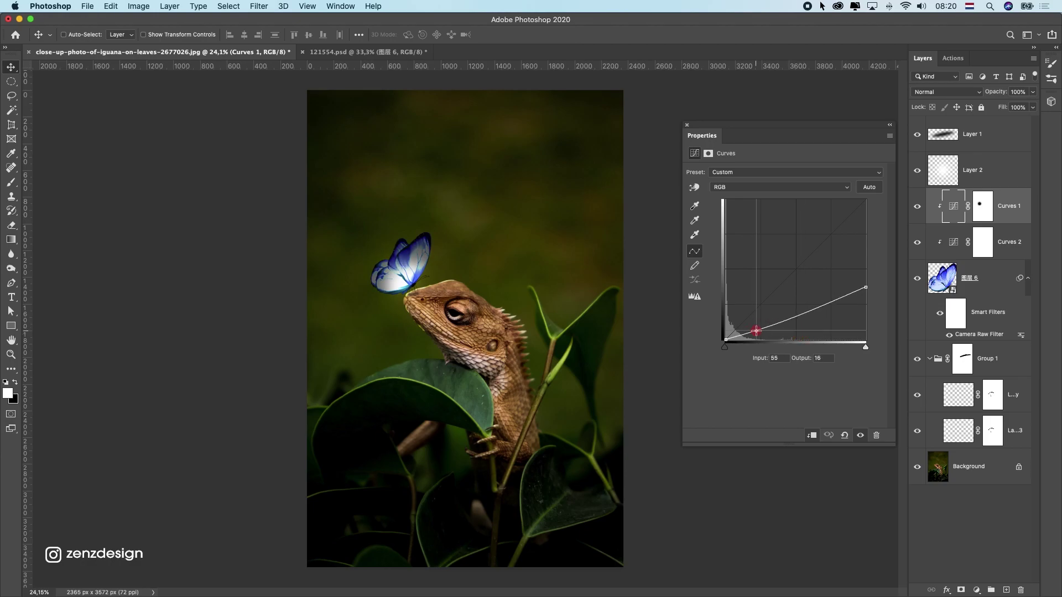
pyautogui.moveTo(865, 286); pyautogui.dragTo(817, 314)
pyautogui.click(819, 292)
pyautogui.press('super+z')
pyautogui.click(687, 125)
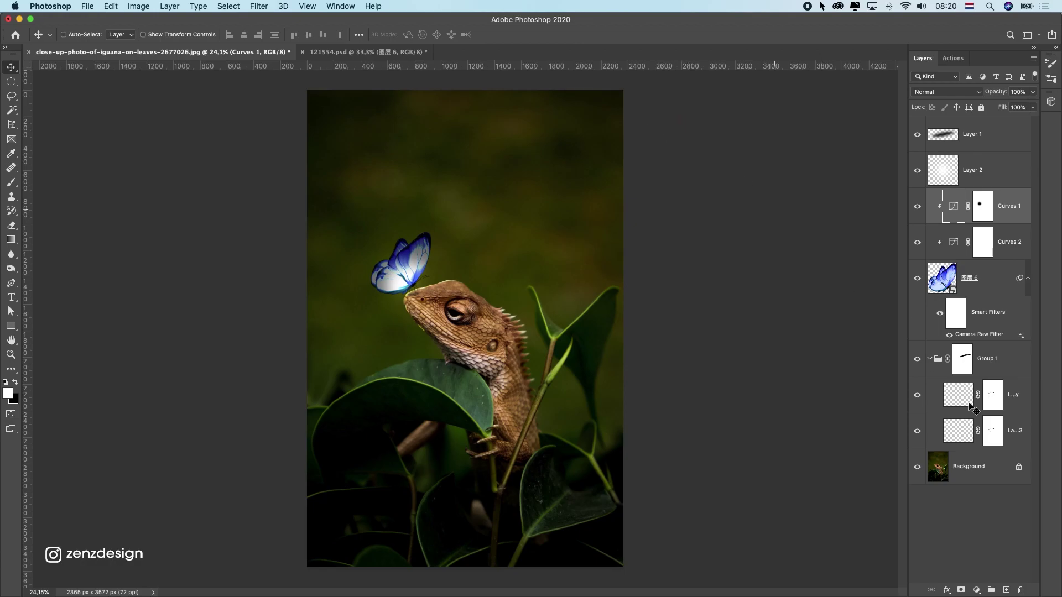
# Edit the butterfly's Camera Raw Filter, setting Highlights to -20 and Whites to +2.
pyautogui.click(990, 336)
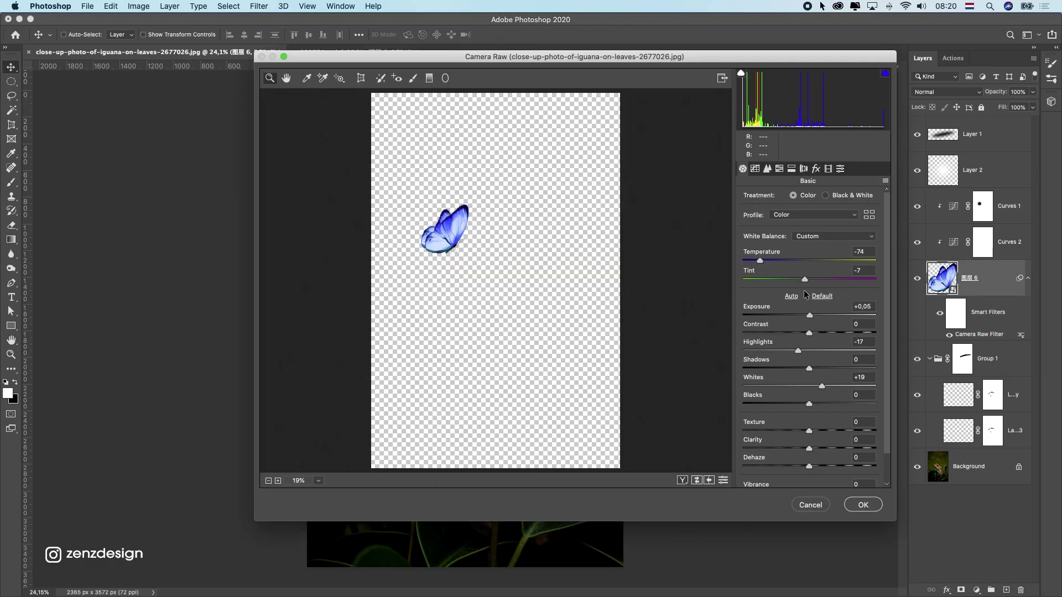
pyautogui.moveTo(798, 350); pyautogui.dragTo(803, 352)
pyautogui.moveTo(822, 386); pyautogui.dragTo(813, 392)
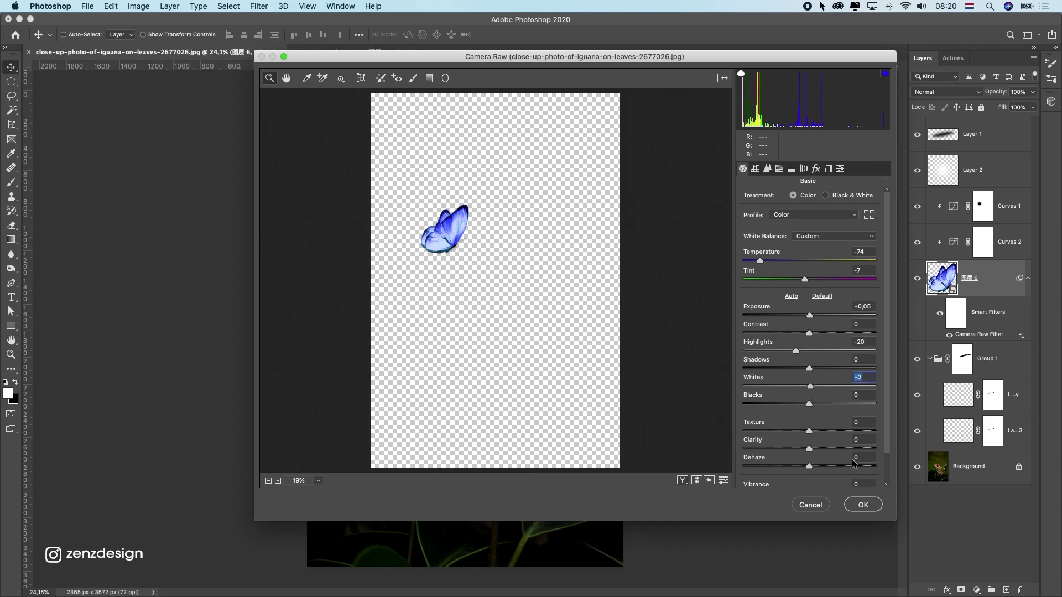
pyautogui.click(863, 504)
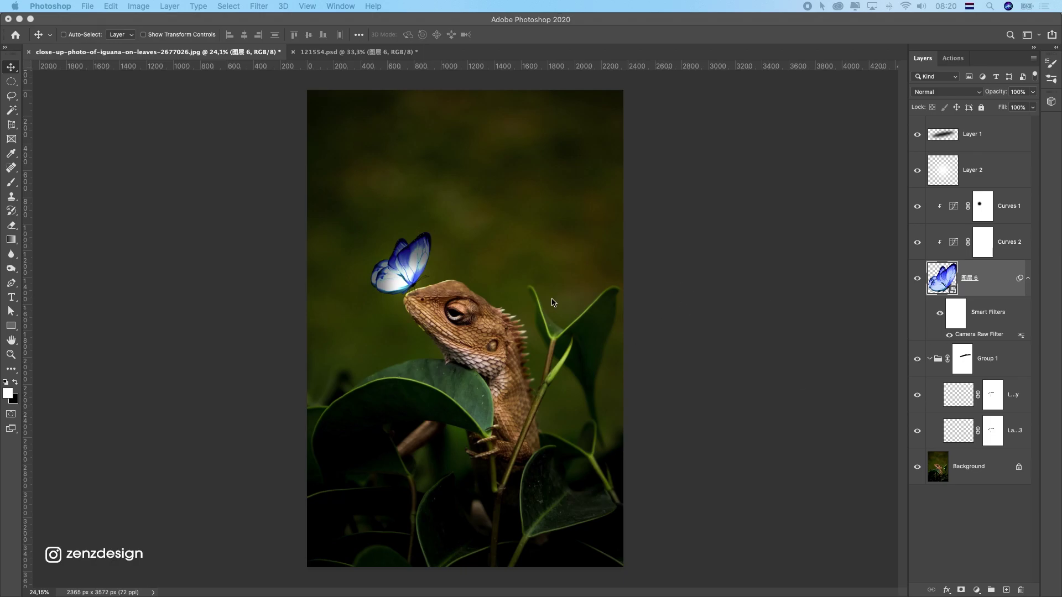
# Try to enlarge the shadow layer on the iguana's nose to about 172 by 45 px.
pyautogui.click(1001, 142)
pyautogui.scroll(5, 445, 293)
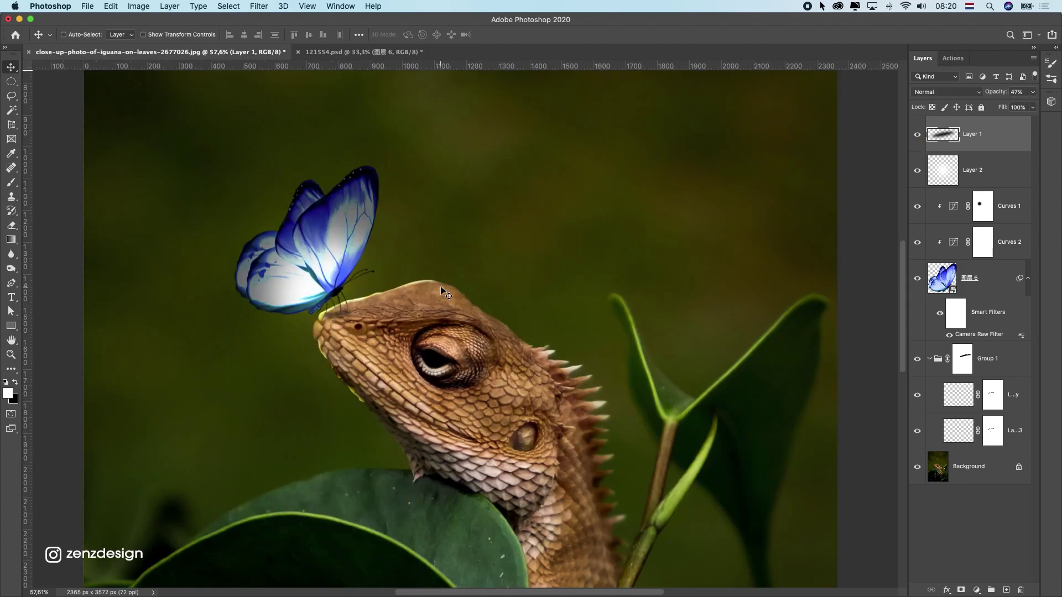
pyautogui.hotkey('ctrl', 't')
pyautogui.moveTo(377, 301); pyautogui.dragTo(402, 302)
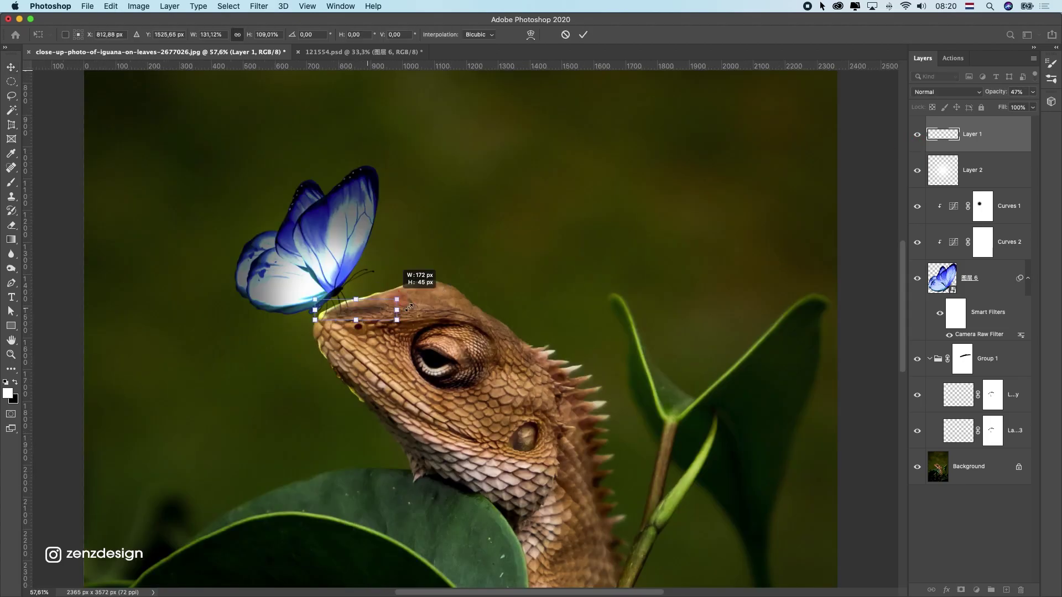
pyautogui.press('Return')
pyautogui.hotkey('ctrl', 'z')
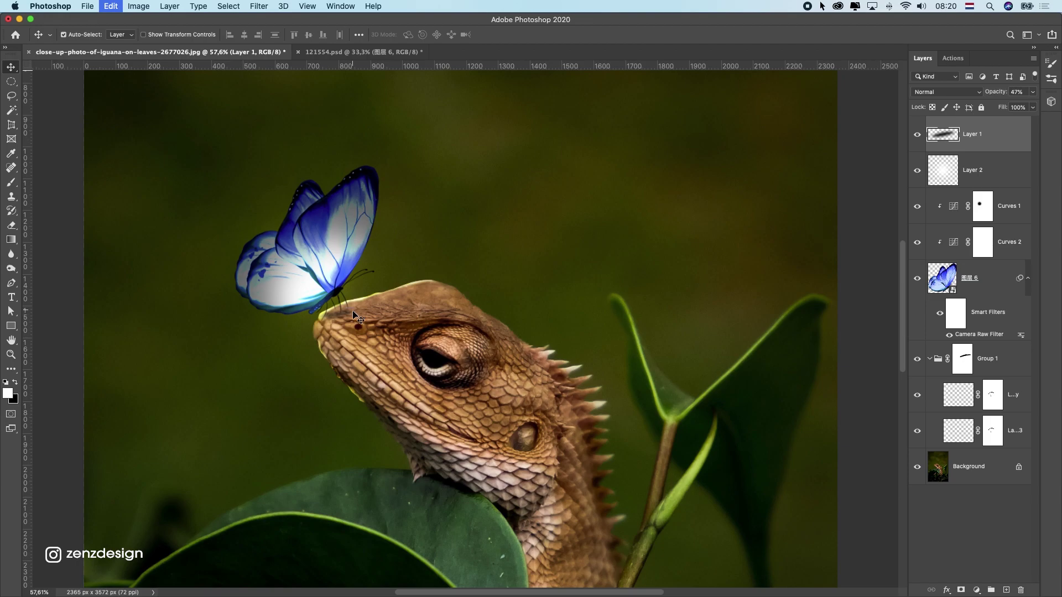
# Shift the shadow slightly up and back along the iguana's nose with Free Transform.
pyautogui.hotkey('ctrl', 't')
pyautogui.moveTo(356, 312); pyautogui.dragTo(362, 309)
pyautogui.press('Return')
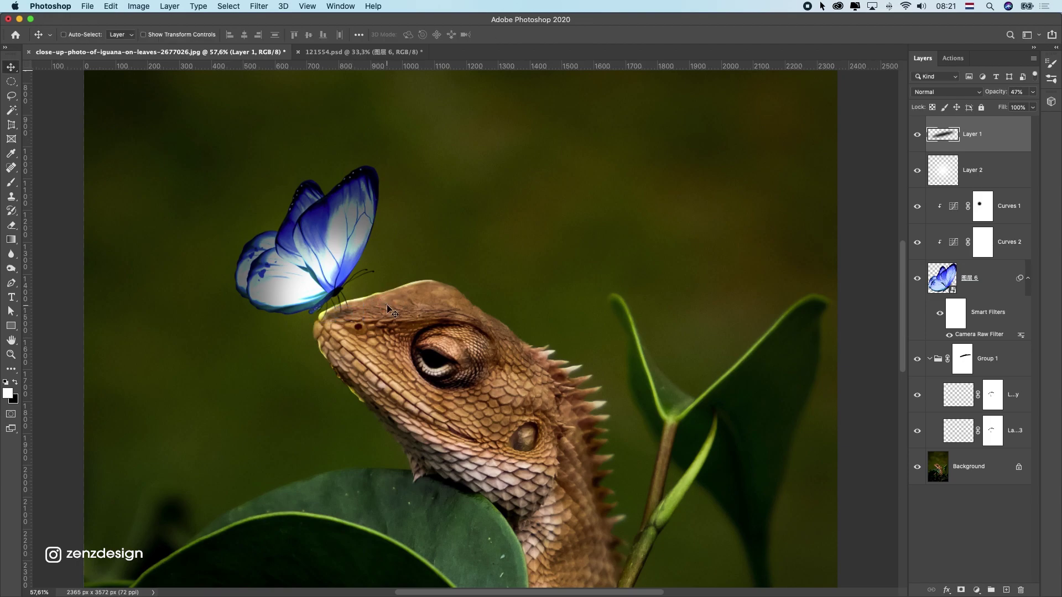
# Paste the copied star sparkle image as a new top layer and move it above the butterfly.
pyautogui.scroll(-3, 380, 282)
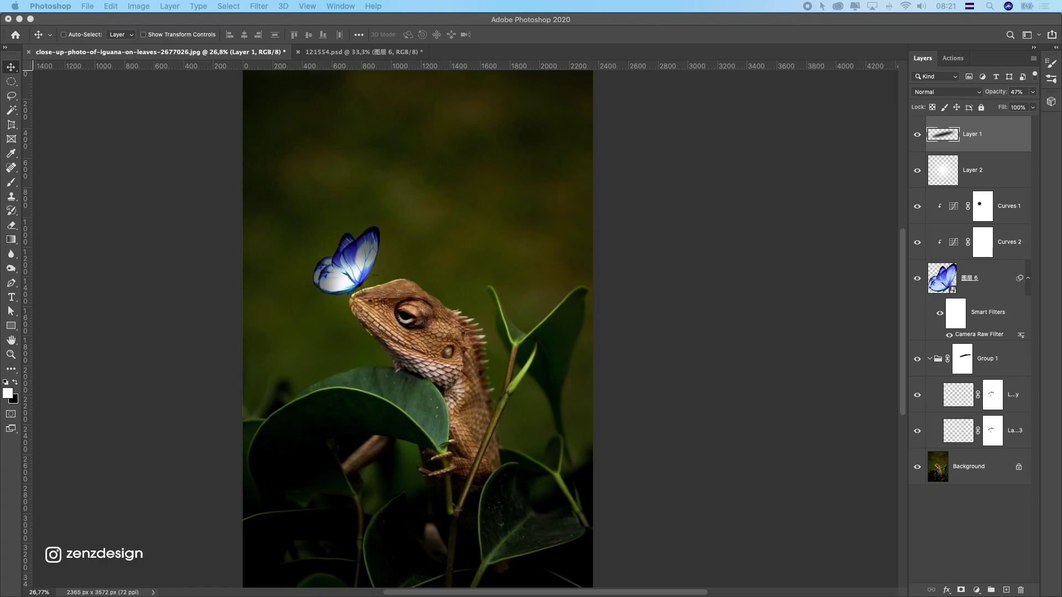
pyautogui.press('super+v')
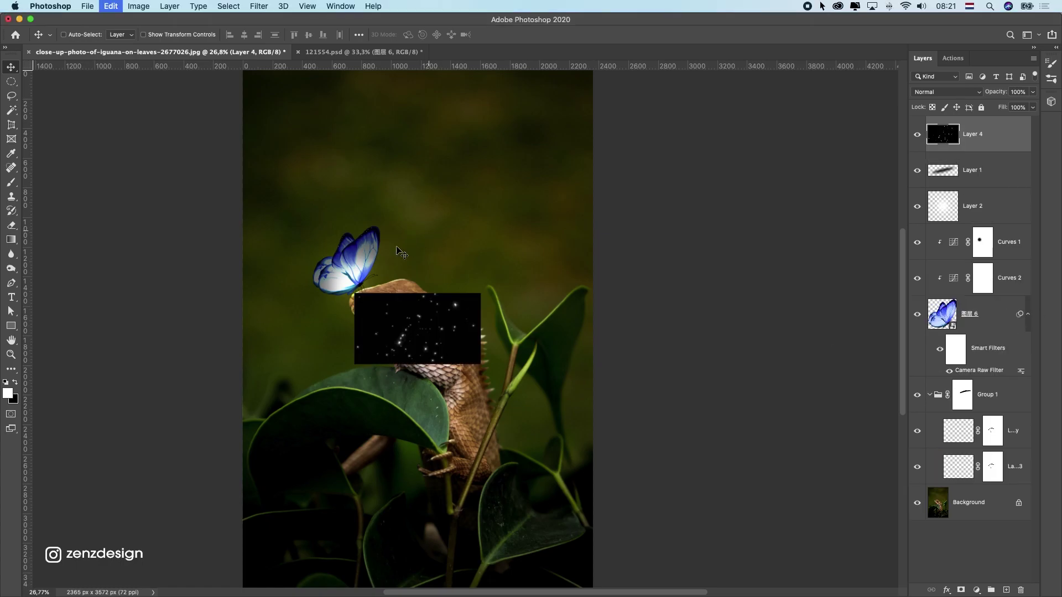
pyautogui.moveTo(478, 349); pyautogui.dragTo(379, 221)
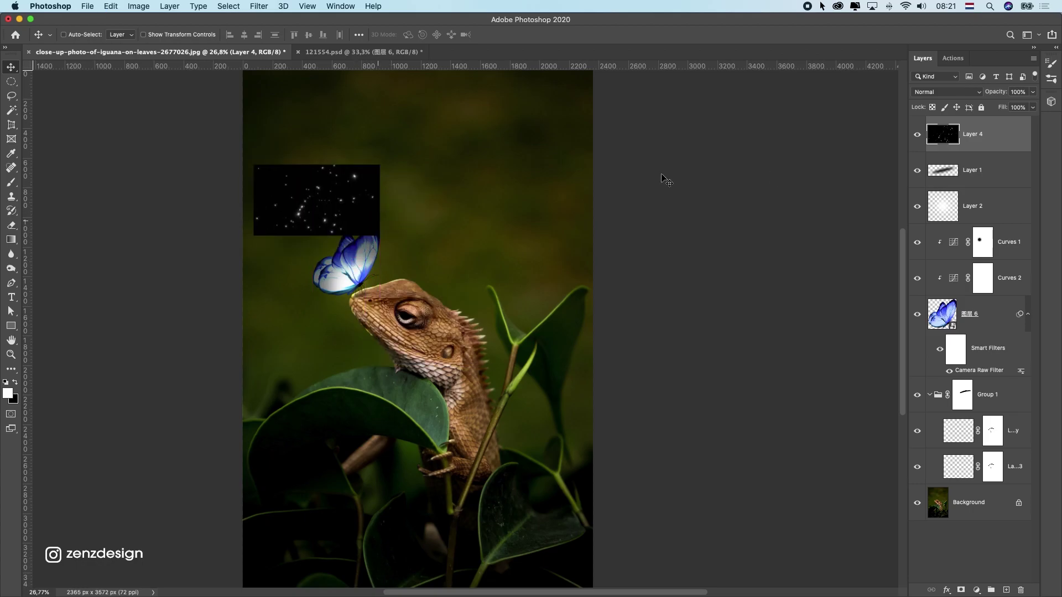
# Convert the sparkle layer to a smart object and set its blend mode to Screen.
pyautogui.rightClick(990, 138)
pyautogui.click(917, 266)
pyautogui.click(945, 92)
pyautogui.click(926, 171)
# Reposition the sparkles so they float just above the butterfly and slightly overlap its rear wing.
pyautogui.moveTo(338, 211); pyautogui.dragTo(356, 209)
pyautogui.scroll(5, 362, 252)
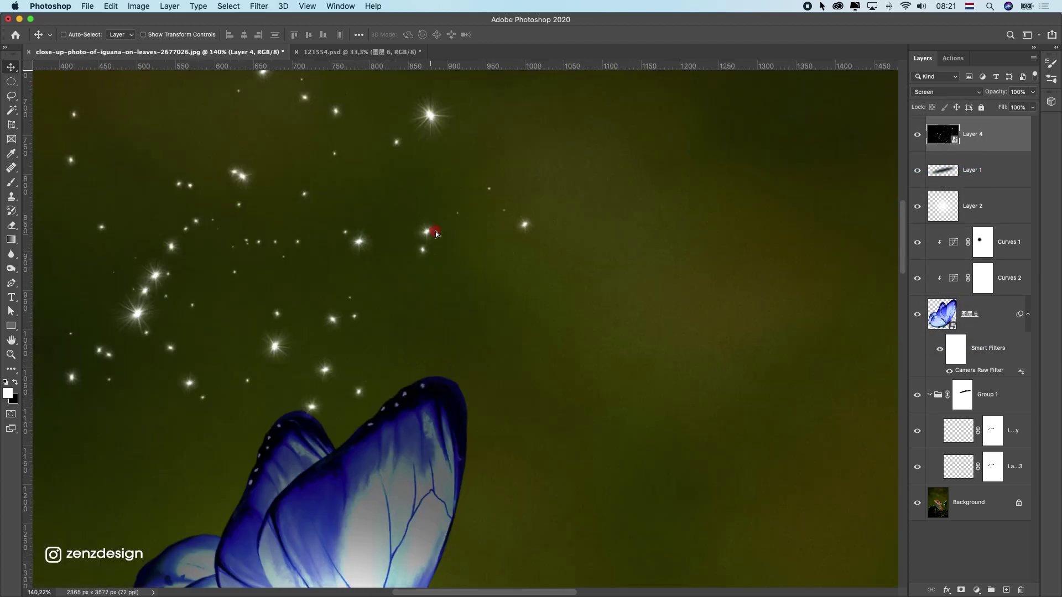
pyautogui.moveTo(435, 231); pyautogui.dragTo(413, 199)
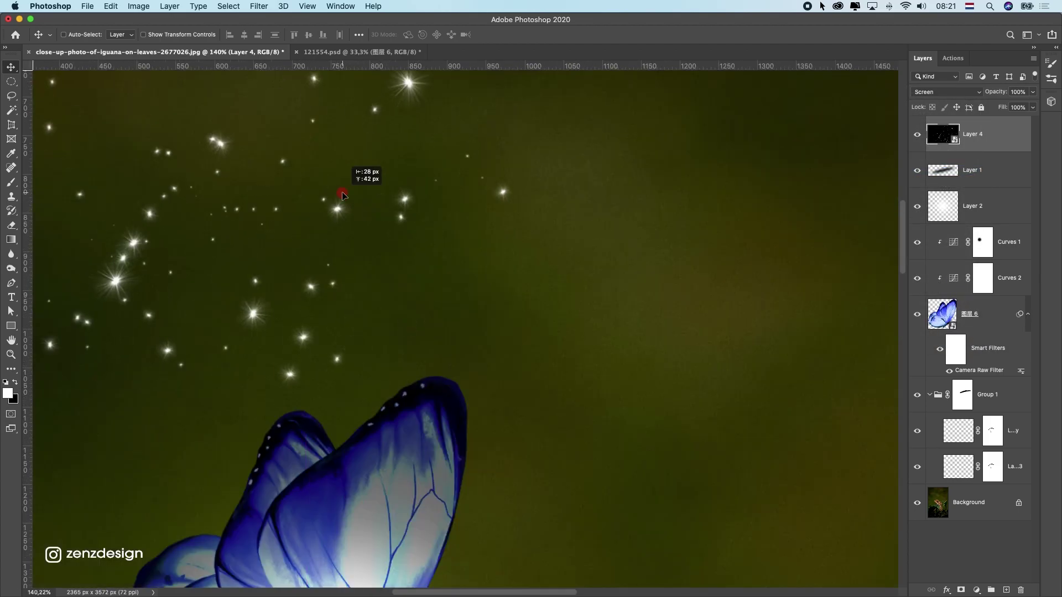
pyautogui.moveTo(532, 199); pyautogui.dragTo(516, 278)
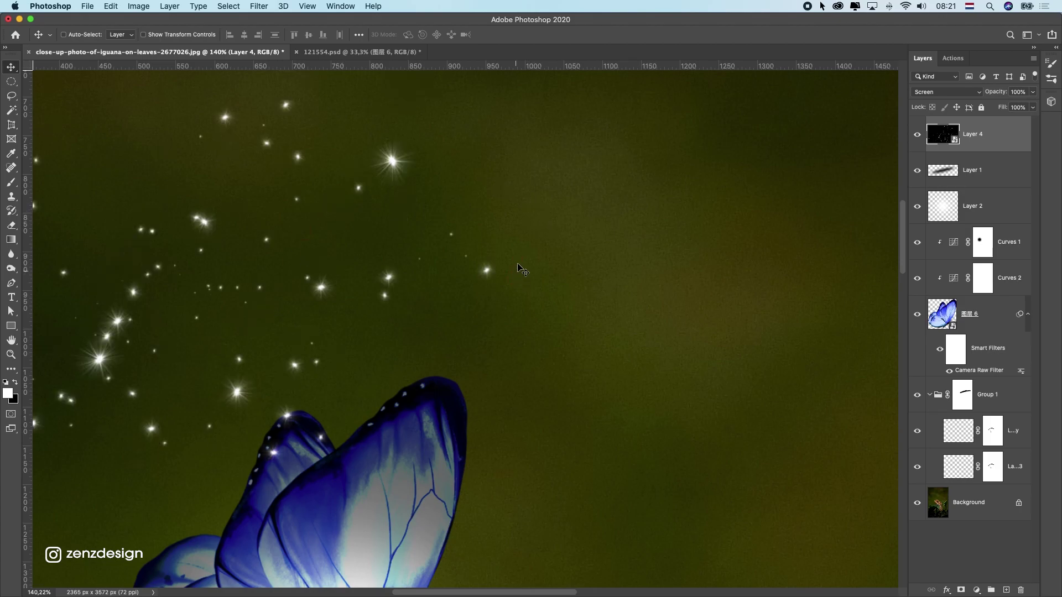
# Apply Levels to the sparkle layer, sampling its dark background as the black point.
pyautogui.press('super+l')
pyautogui.click(726, 169)
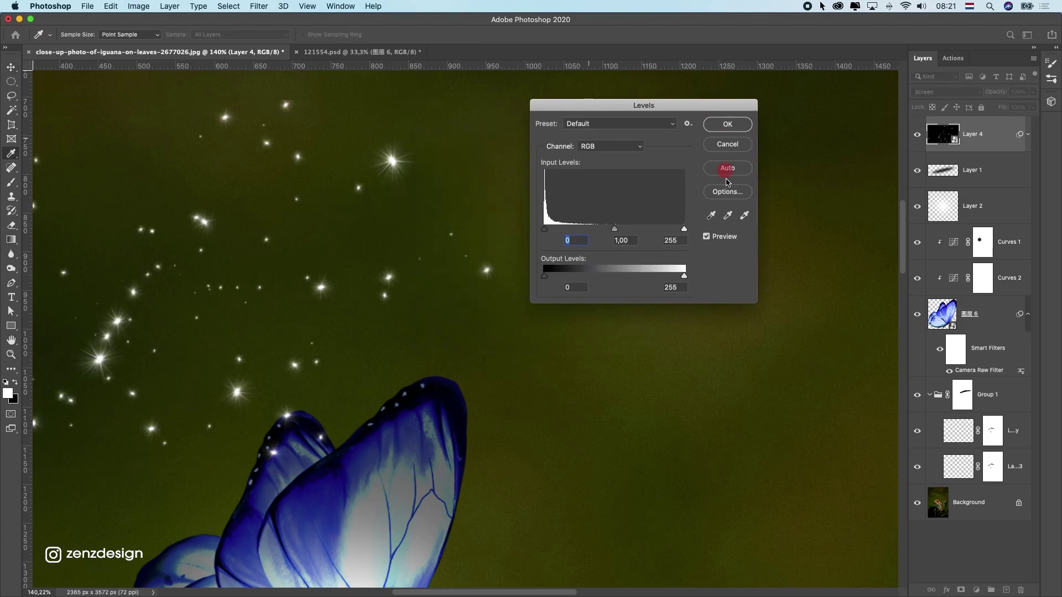
pyautogui.click(712, 216)
pyautogui.click(475, 188)
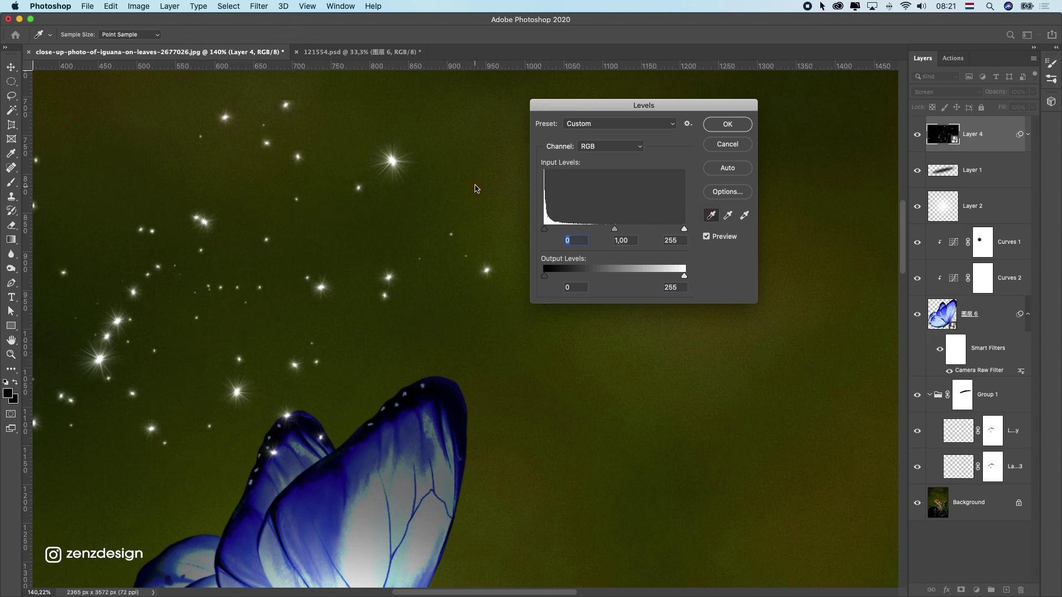
pyautogui.press('Return')
pyautogui.scroll(-5, 440, 274)
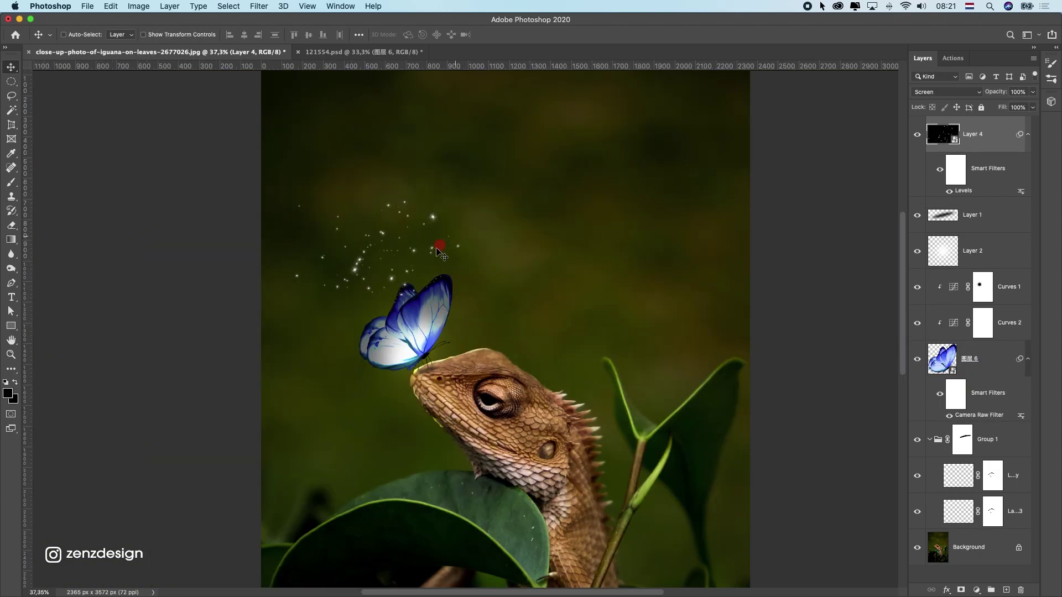
# Move the sparkles down so they trail behind the butterfly's rear wing.
pyautogui.moveTo(436, 249); pyautogui.dragTo(393, 311)
pyautogui.scroll(-3, 395, 311)
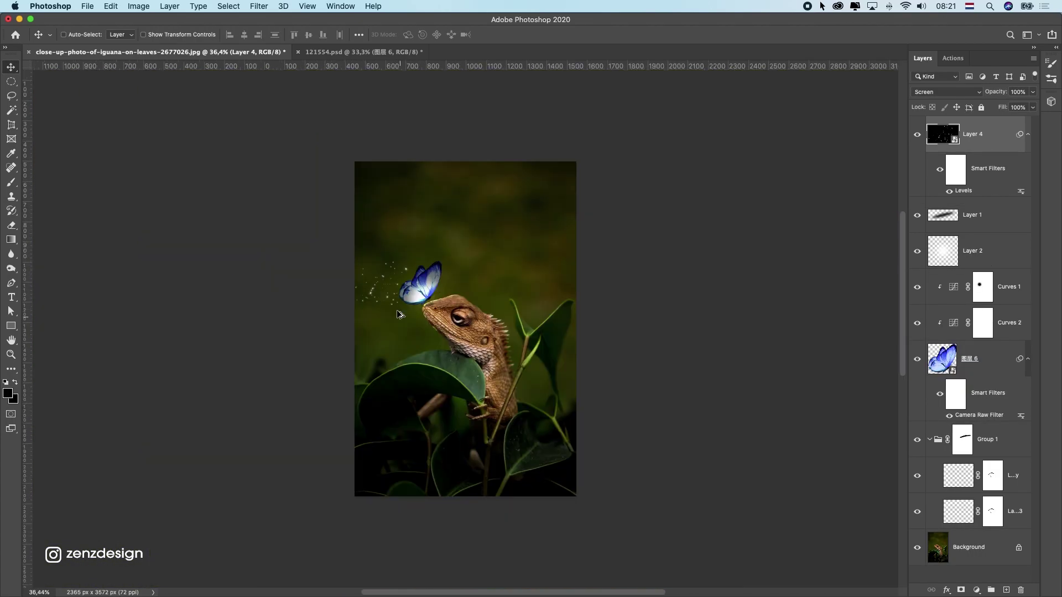
pyautogui.scroll(3, 399, 307)
# Toggle the Curves 1 adjustment to compare its effect, and pull its curve slightly down to darken the butterfly.
pyautogui.click(995, 259)
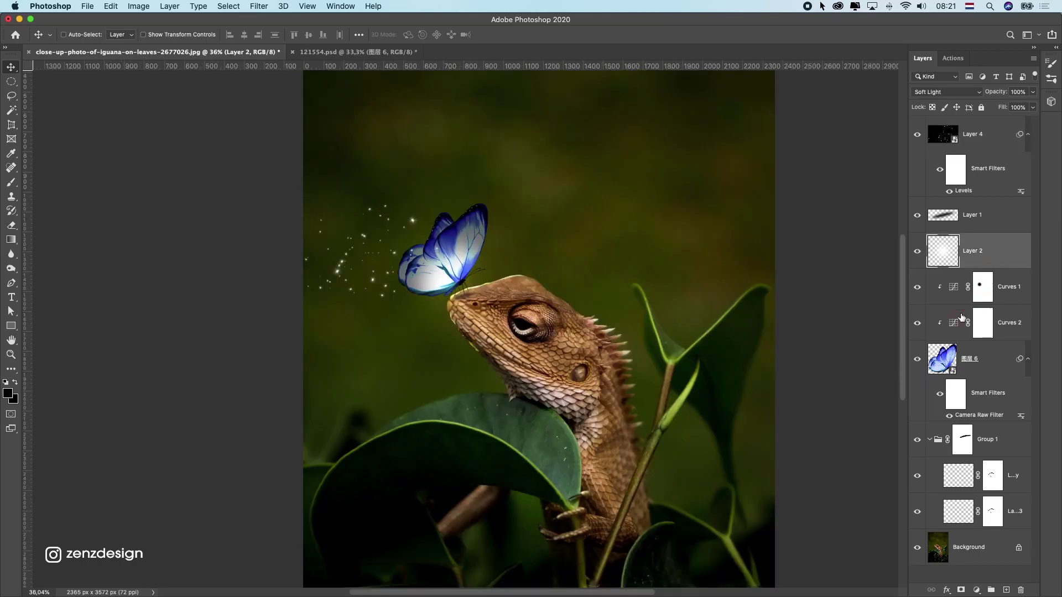
pyautogui.click(954, 296)
pyautogui.click(917, 287)
pyautogui.click(917, 287)
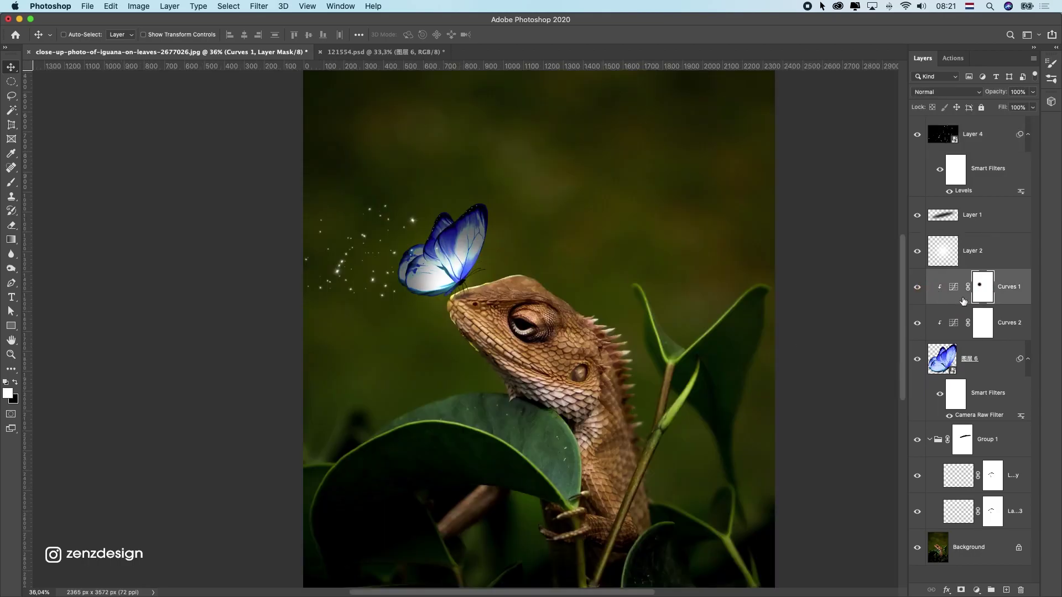
pyautogui.doubleClick(950, 293)
pyautogui.moveTo(806, 301); pyautogui.dragTo(809, 319)
pyautogui.click(686, 126)
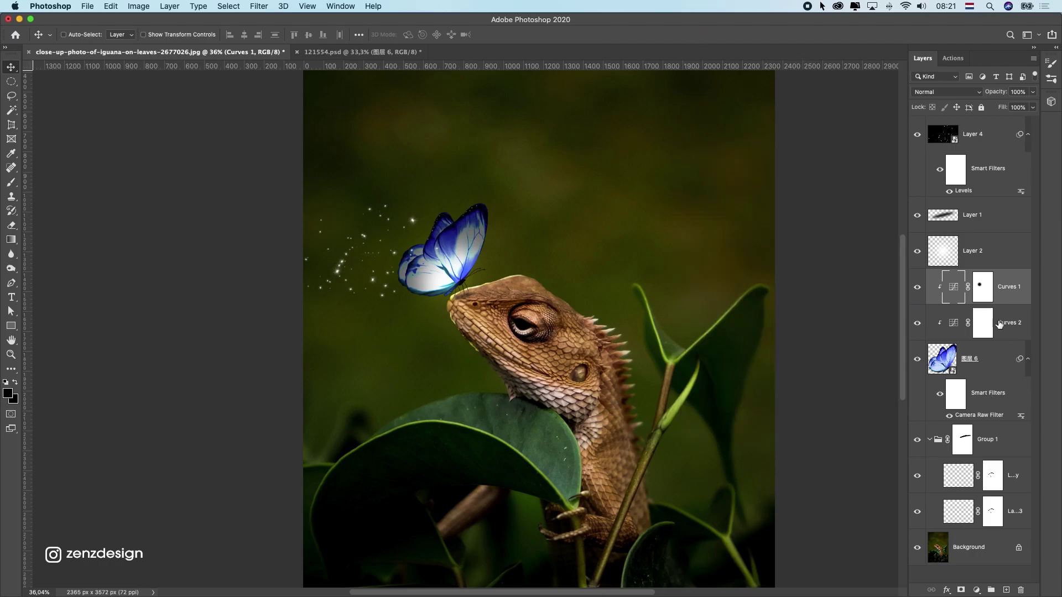
# Keep the white glow layer (Layer 2) in Soft Light mode and lower its opacity to 53%.
pyautogui.click(919, 255)
pyautogui.click(942, 249)
pyautogui.hotkey('shift', 'alt', 'f')
pyautogui.click(1032, 92)
pyautogui.scroll(-6, 638, 322)
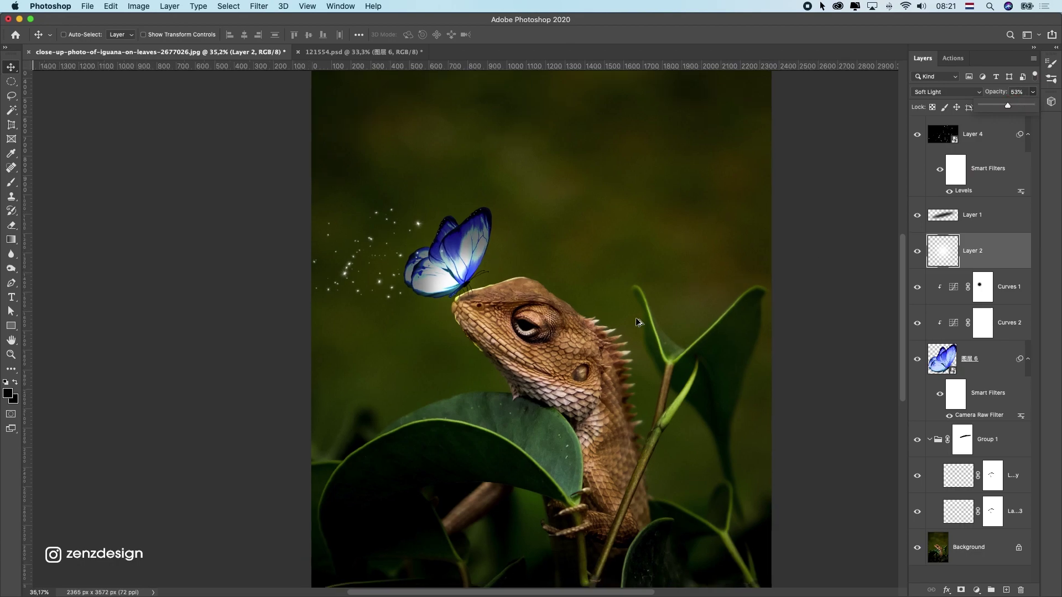
pyautogui.scroll(2, 637, 322)
# Add a Gradient Map adjustment layer above the sparkle layer, blended in Soft Light at reduced opacity.
pyautogui.click(972, 149)
pyautogui.click(971, 148)
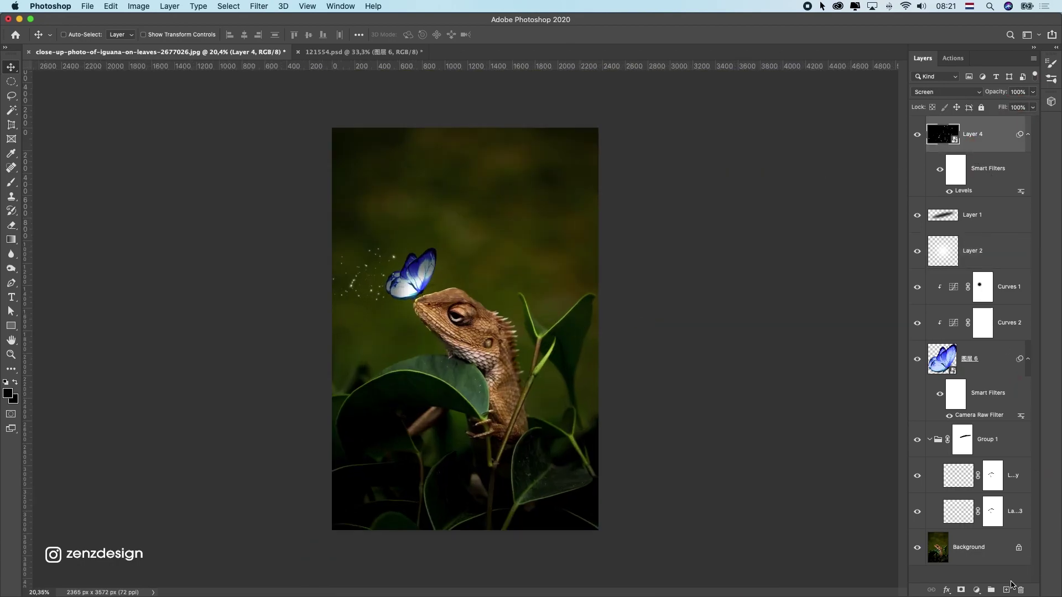
pyautogui.click(976, 590)
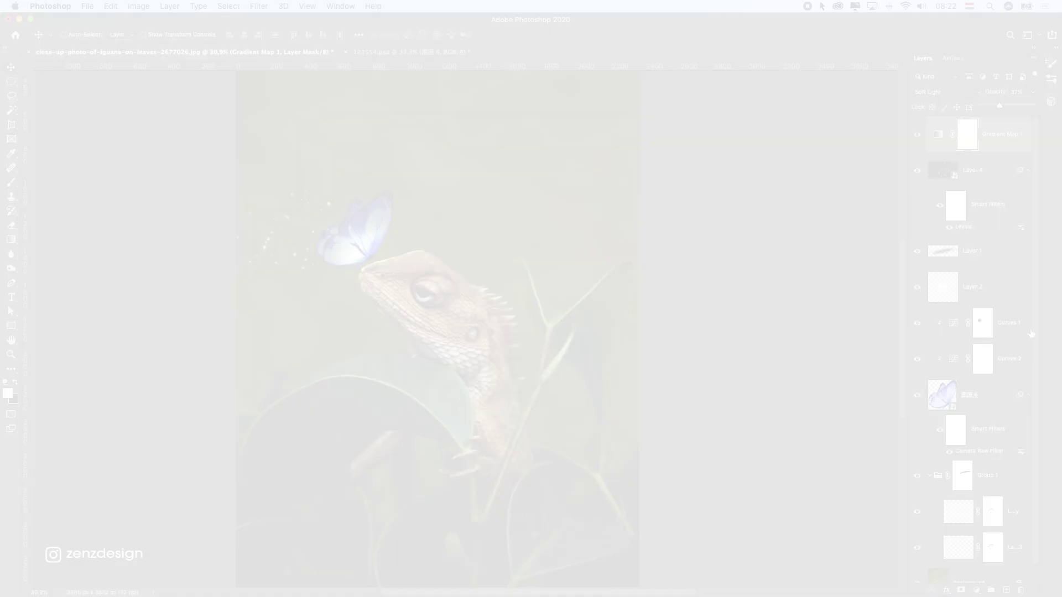
# Re-edit the butterfly's Camera Raw filter with Temperature -56, Highlights -37, Blacks -38 and slightly higher Saturation.
pyautogui.click(998, 401)
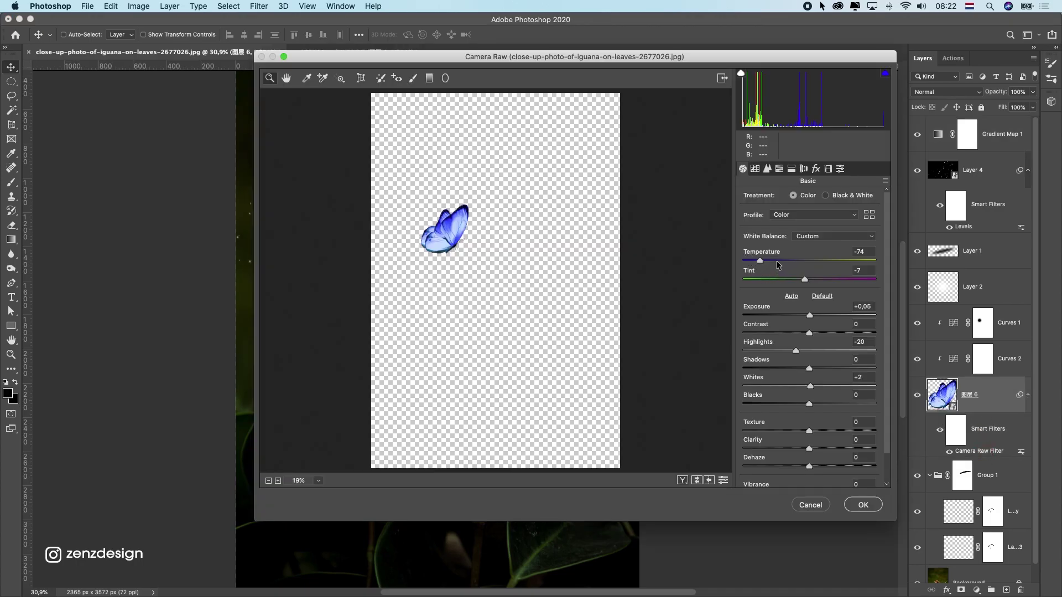
pyautogui.moveTo(776, 265); pyautogui.dragTo(772, 266)
pyautogui.moveTo(796, 350); pyautogui.dragTo(786, 348)
pyautogui.moveTo(809, 404); pyautogui.dragTo(784, 404)
pyautogui.scroll(-3, 812, 416)
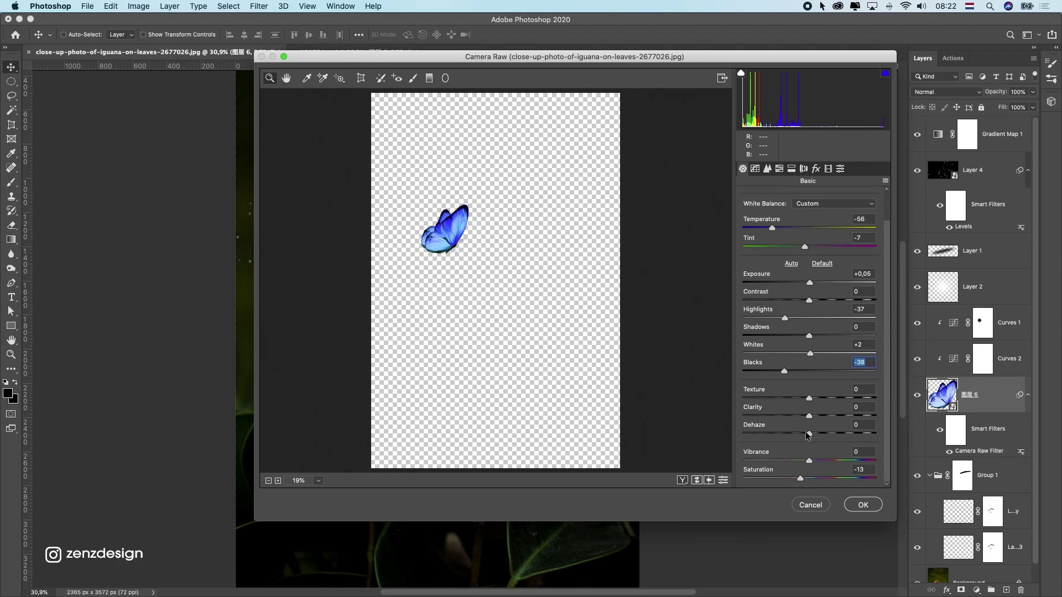
pyautogui.moveTo(801, 479); pyautogui.dragTo(808, 479)
pyautogui.click(862, 504)
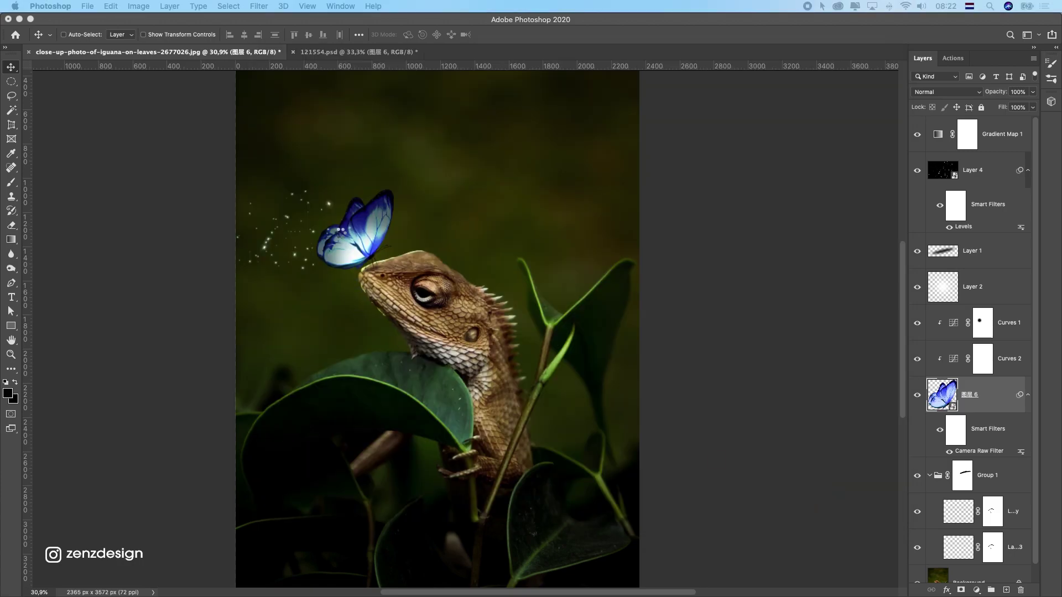
pyautogui.scroll(-10, 341, 234)
pyautogui.scroll(10, 342, 234)
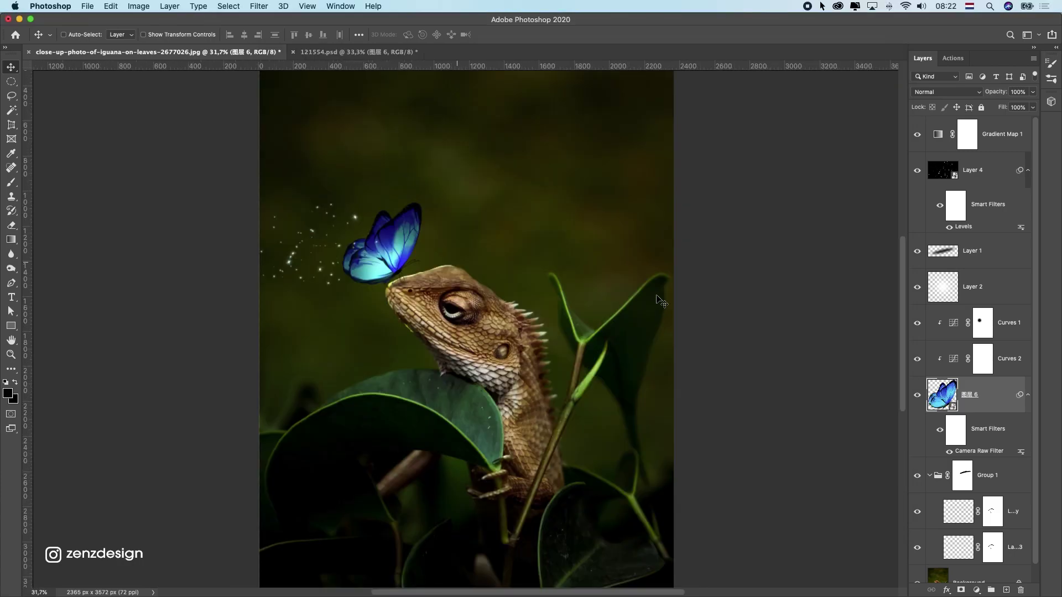
pyautogui.click(959, 299)
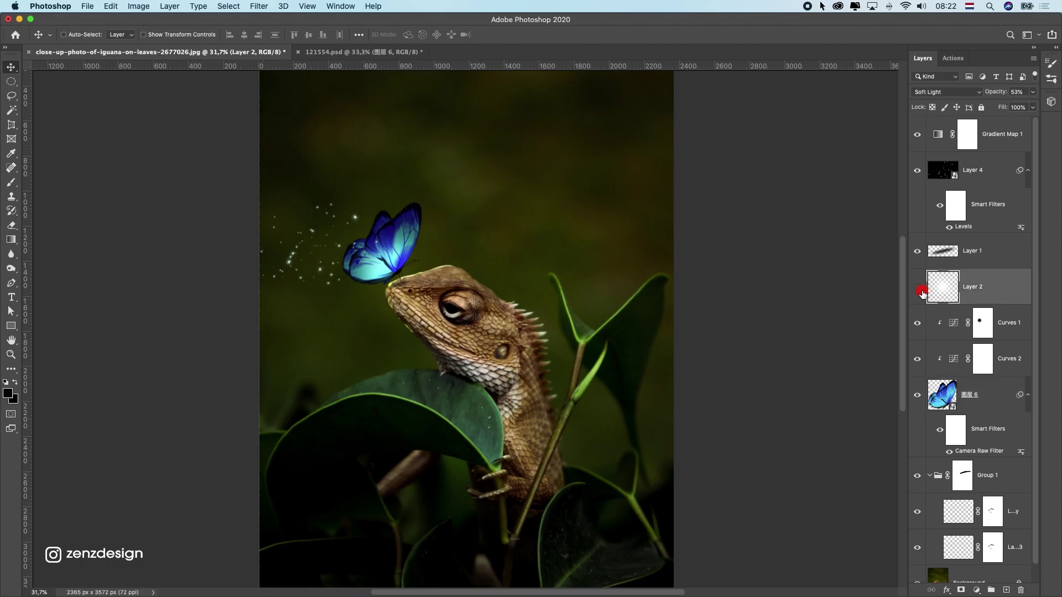
pyautogui.click(956, 91)
pyautogui.click(398, 256)
# Add an Exposure adjustment clipped to the butterfly layer and set its exposure to -0,61.
pyautogui.click(990, 399)
pyautogui.click(975, 591)
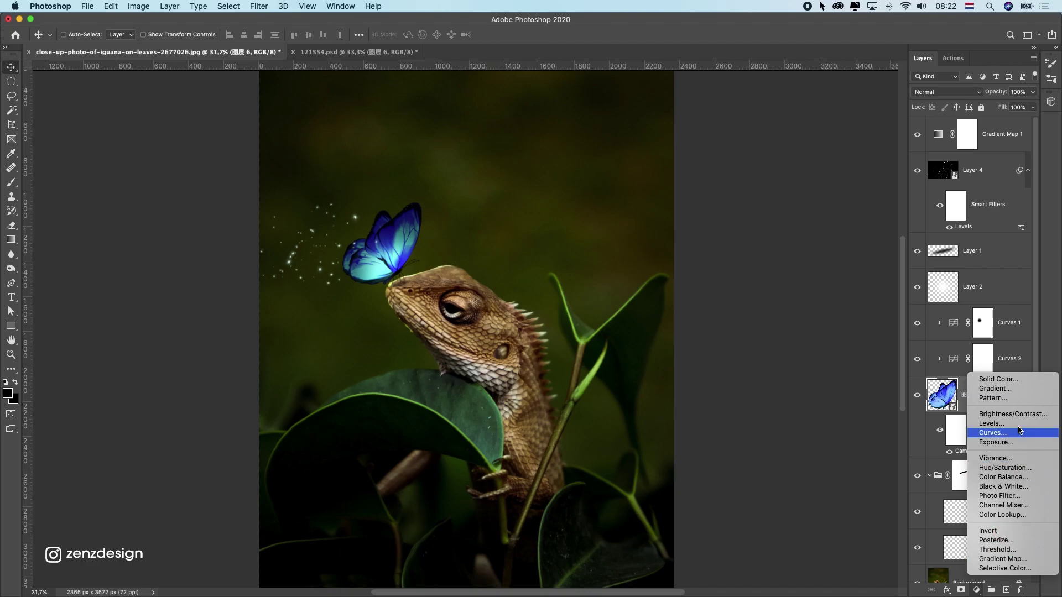
pyautogui.click(995, 437)
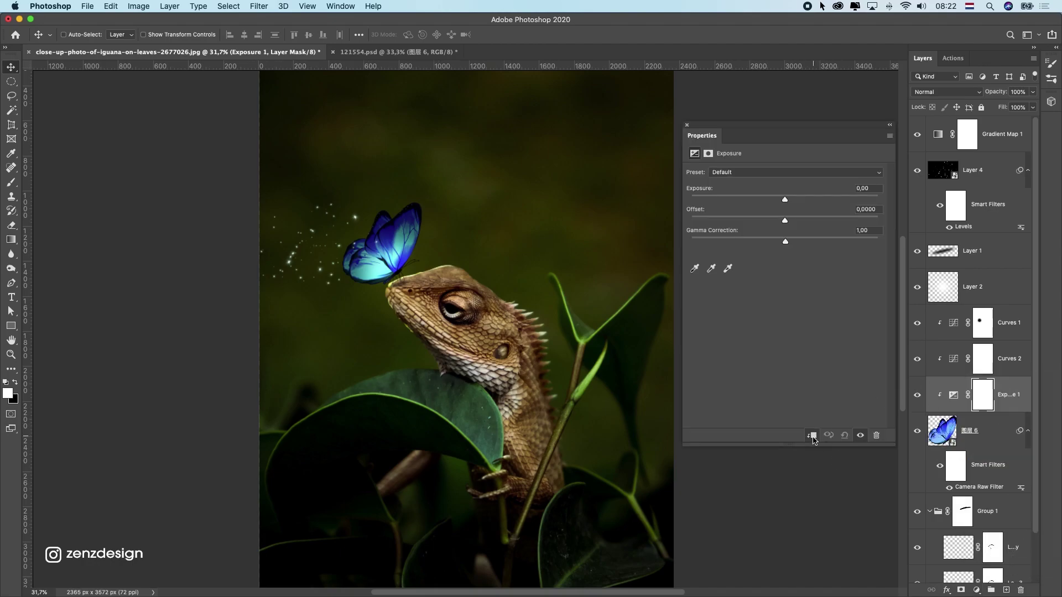
pyautogui.moveTo(773, 200)
pyautogui.mouseDown()
pyautogui.moveTo(751, 204)
pyautogui.moveTo(799, 206)
pyautogui.moveTo(763, 204)
pyautogui.moveTo(777, 201)
pyautogui.mouseUp()
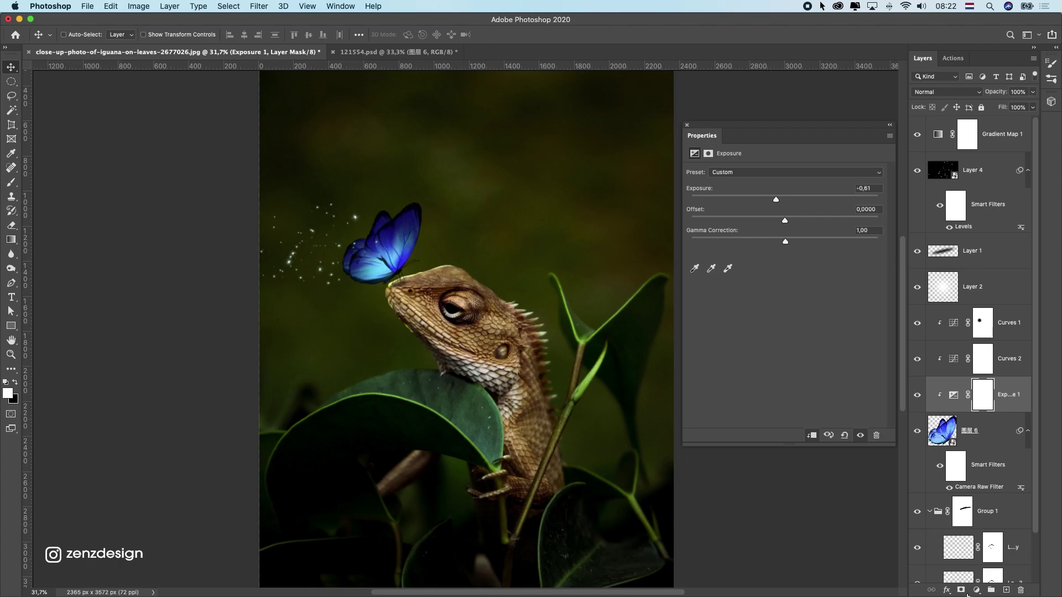
# Add a second Exposure adjustment clipped to the butterfly and set its exposure to +1,00.
pyautogui.click(976, 590)
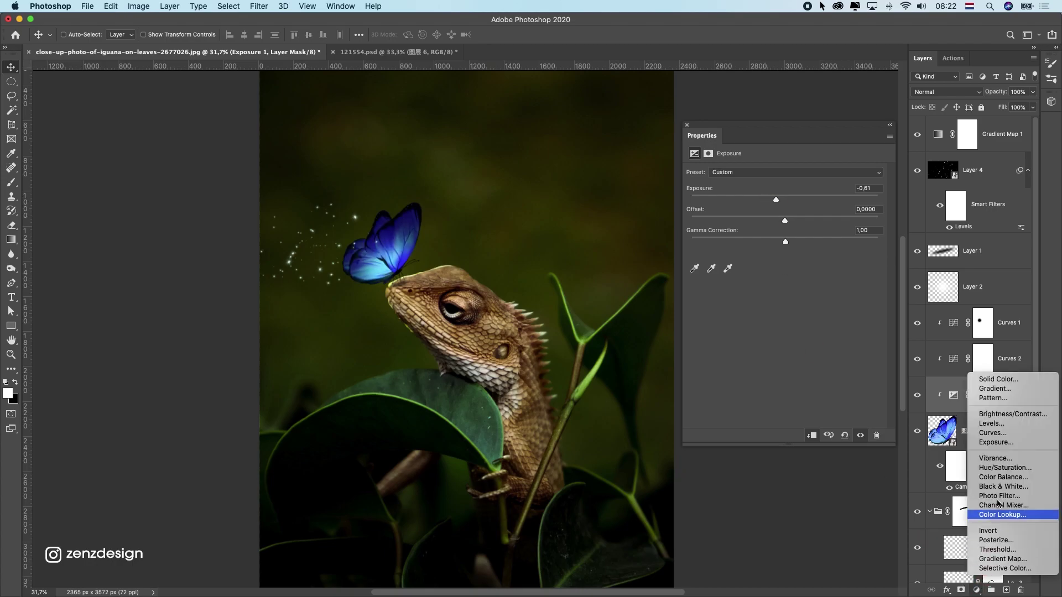
pyautogui.click(995, 442)
pyautogui.moveTo(801, 200)
pyautogui.mouseDown()
pyautogui.moveTo(772, 218)
pyautogui.moveTo(799, 203)
pyautogui.mouseUp()
pyautogui.press('super+z')
pyautogui.press('super+z')
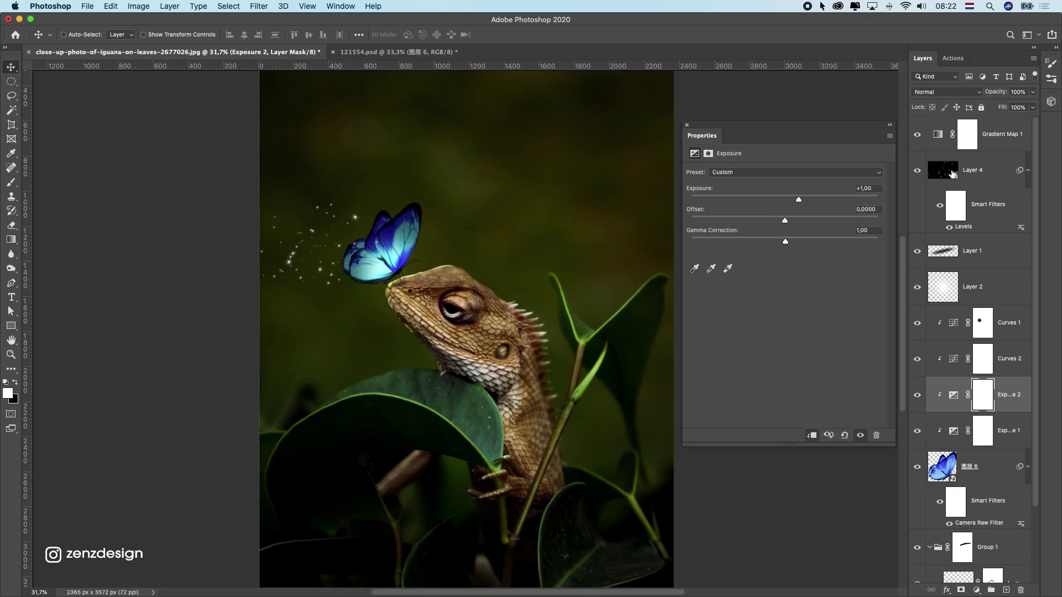
# Invert the brightening Exposure layer's mask to black and brush white over the wing bases near the butterfly's body.
pyautogui.click(975, 408)
pyautogui.press('super+i')
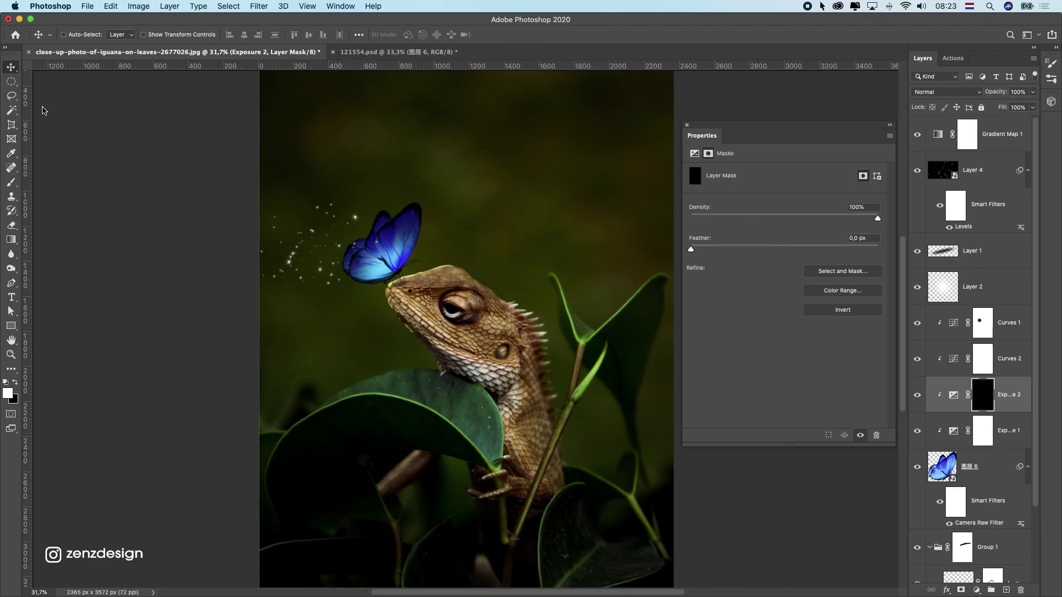
pyautogui.click(12, 180)
pyautogui.moveTo(398, 256)
pyautogui.mouseDown()
pyautogui.moveTo(348, 297)
pyautogui.moveTo(377, 269)
pyautogui.mouseUp()
pyautogui.press('super+z')
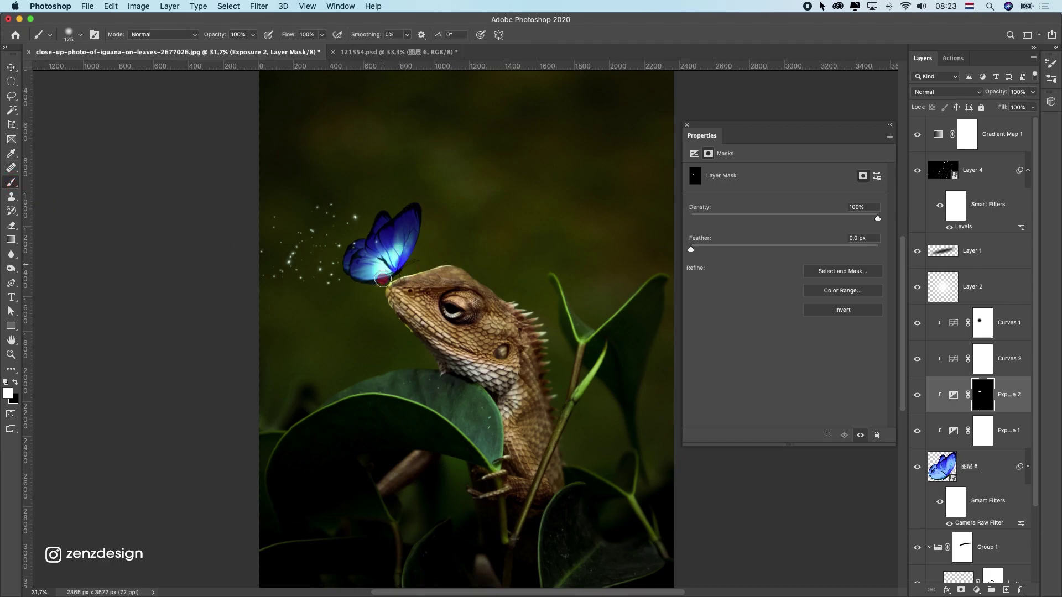
pyautogui.scroll(-10, 455, 312)
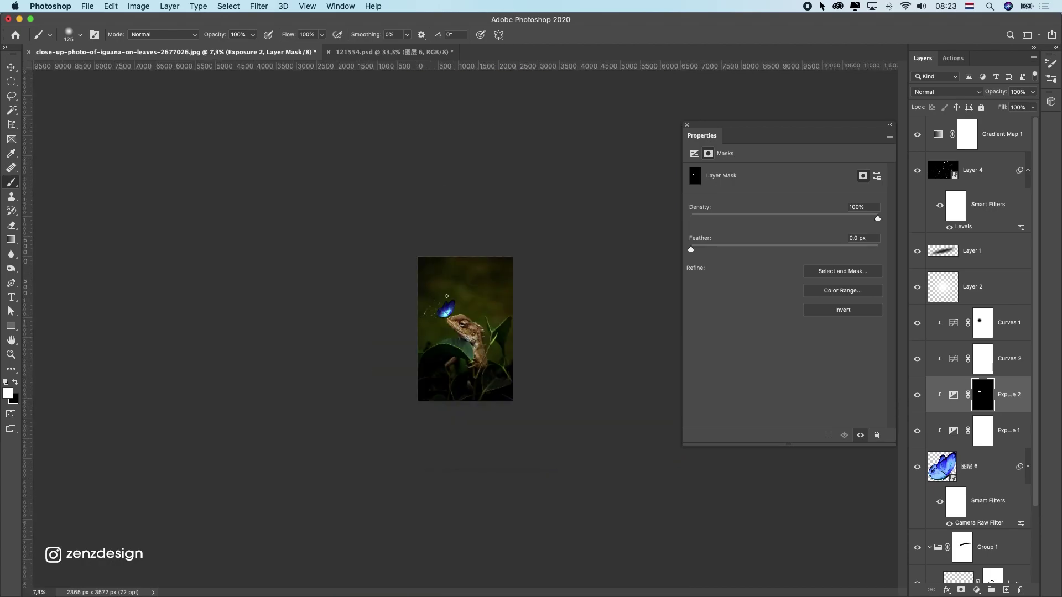
pyautogui.scroll(15, 455, 313)
pyautogui.moveTo(540, 404); pyautogui.dragTo(524, 402)
pyautogui.moveTo(434, 254); pyautogui.dragTo(430, 244)
pyautogui.hotkey('ctrl', 'r')
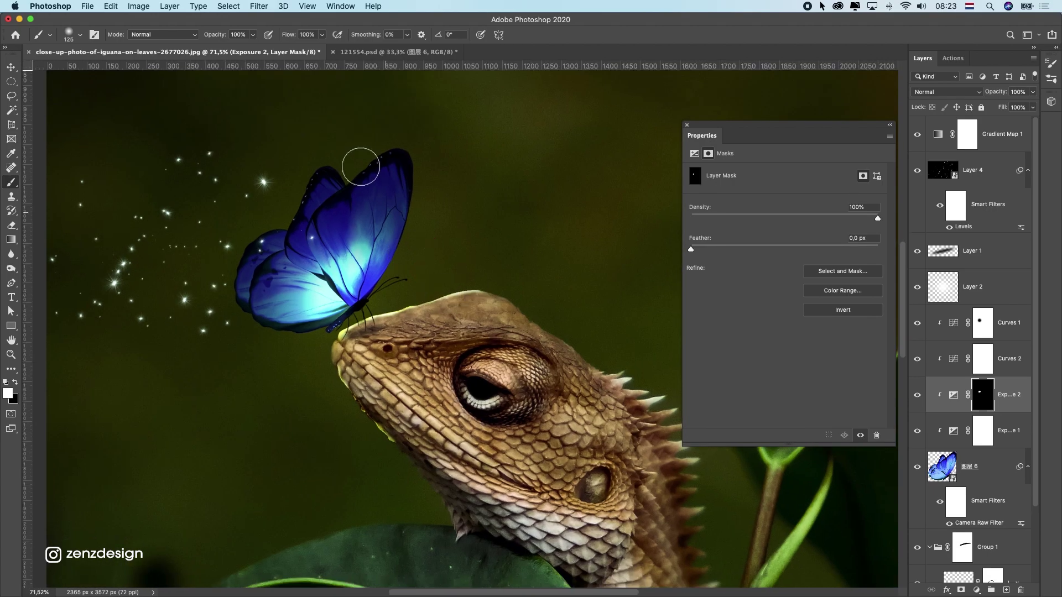
# Sample the dark edge of the butterfly's front wing in the foreground colour picker to check its black level.
pyautogui.click(915, 370)
pyautogui.click(12, 67)
pyautogui.click(8, 395)
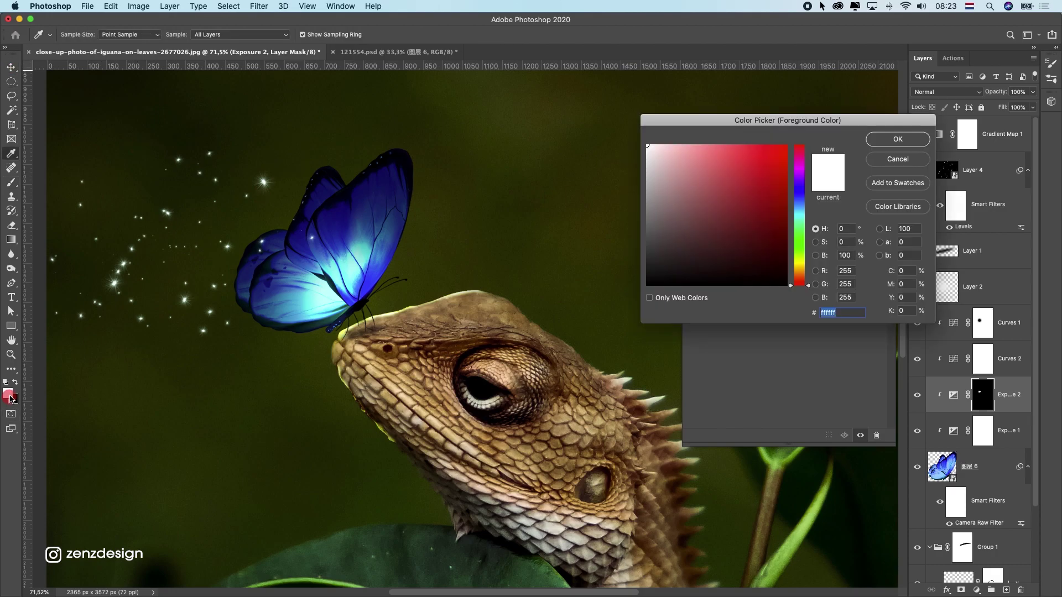
pyautogui.click(403, 161)
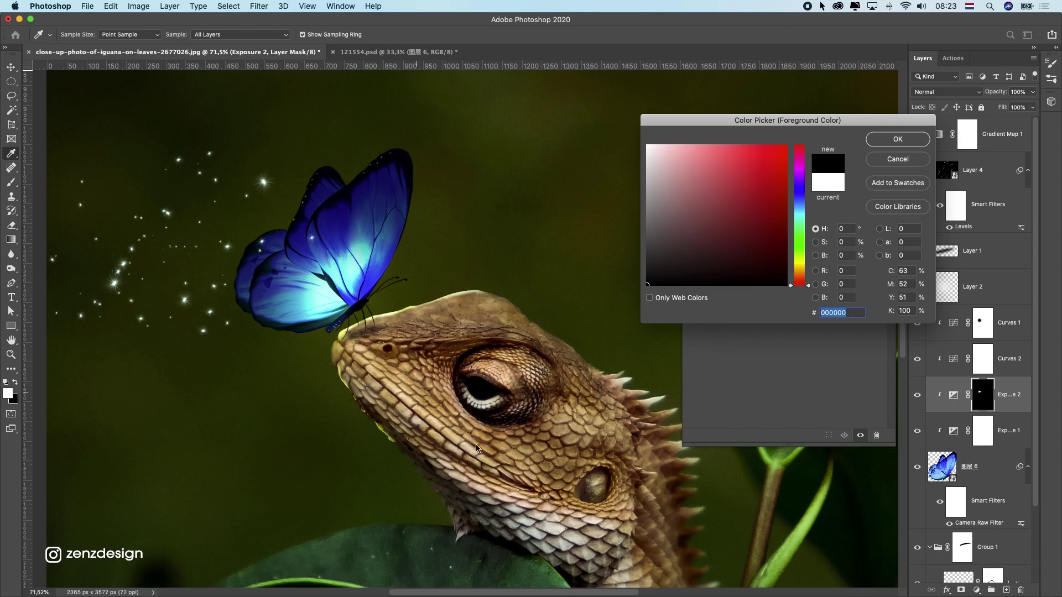
pyautogui.scroll(-5, 437, 256)
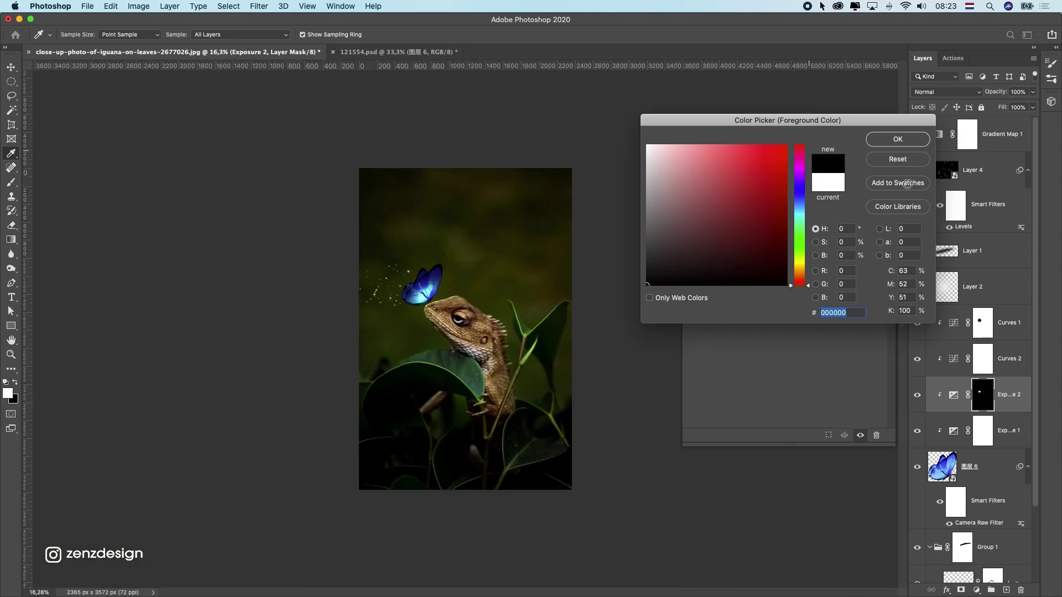
pyautogui.click(909, 146)
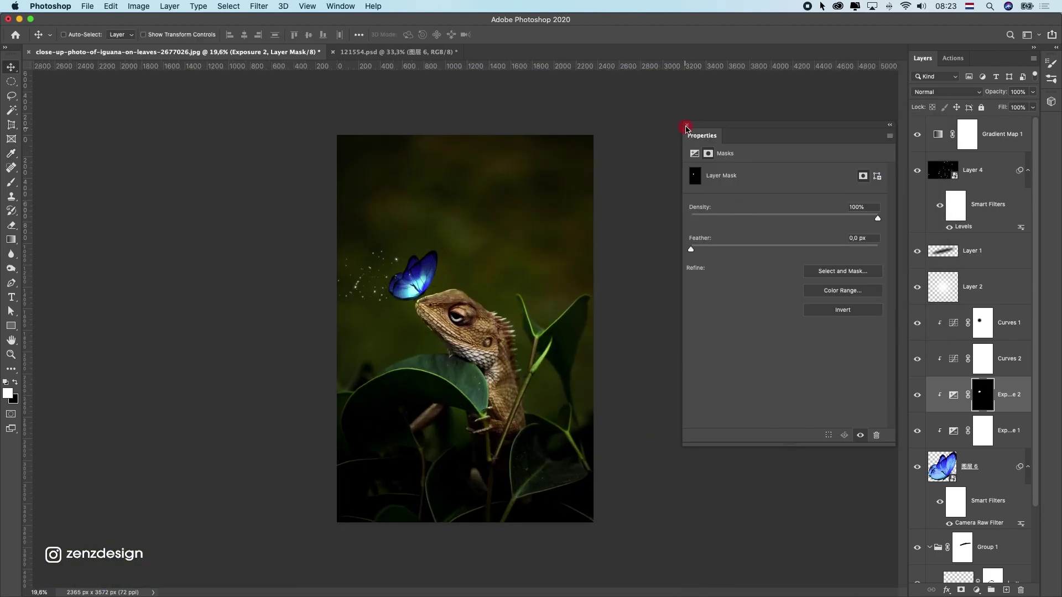
pyautogui.click(686, 127)
# Add a Hue/Saturation adjustment clipped to the Background layer and set its saturation to -38.
pyautogui.scroll(-3, 998, 546)
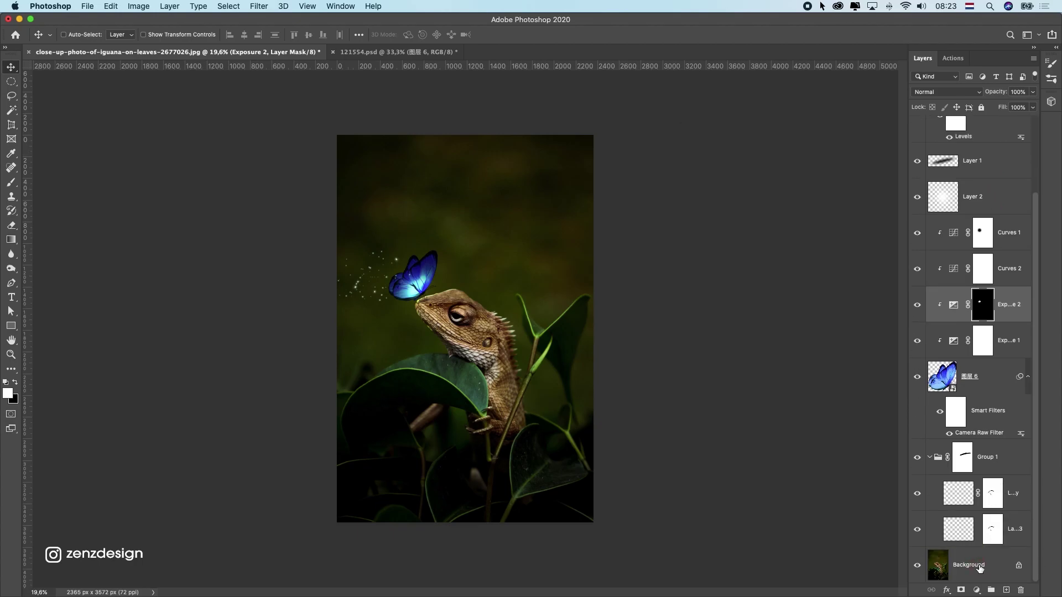
pyautogui.click(979, 568)
pyautogui.click(976, 590)
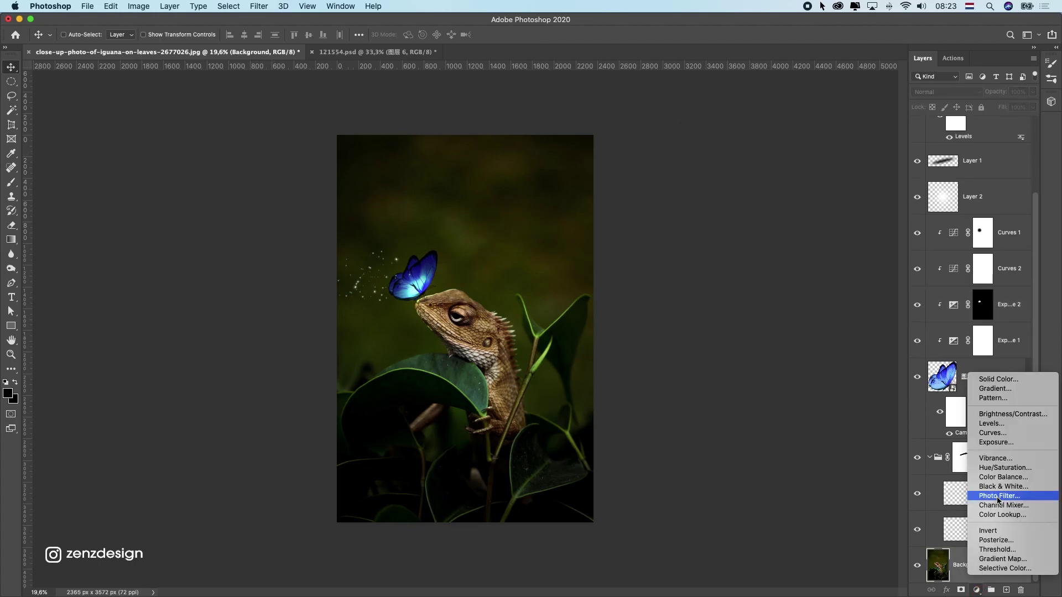
pyautogui.click(1006, 468)
pyautogui.click(811, 435)
pyautogui.moveTo(785, 235); pyautogui.dragTo(747, 237)
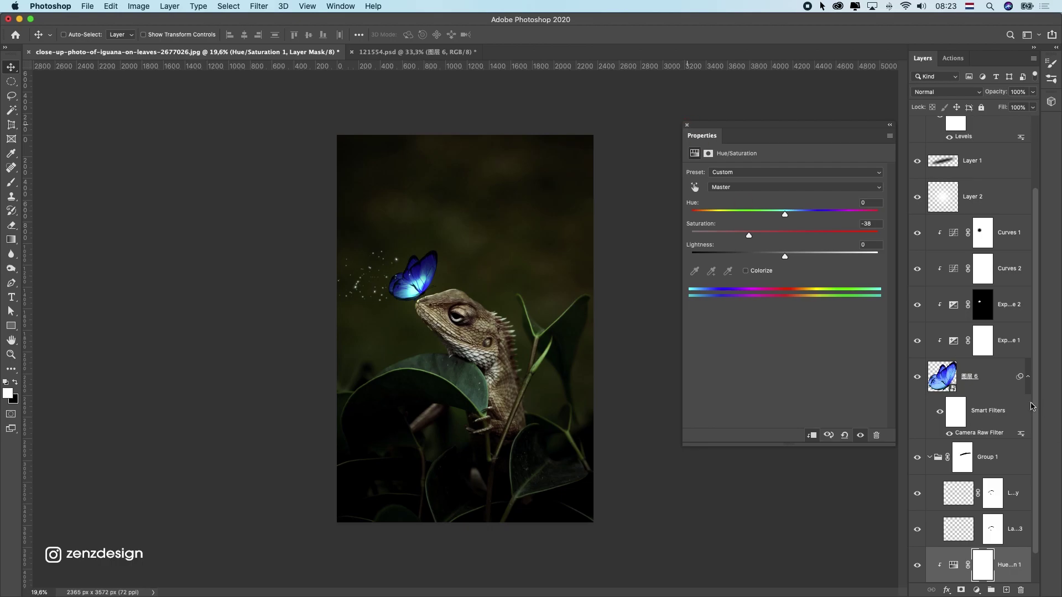
# Add a Hue/Saturation adjustment clipped to the butterfly, with hue at 0 and strongly reduced saturation.
pyautogui.click(998, 381)
pyautogui.click(976, 589)
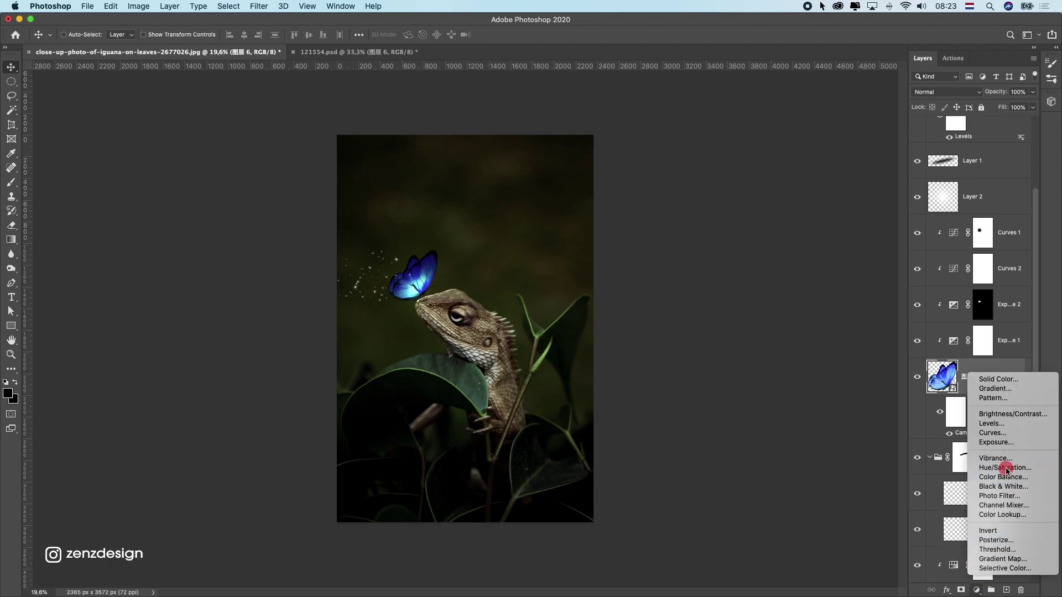
pyautogui.click(1004, 468)
pyautogui.moveTo(760, 239); pyautogui.dragTo(794, 224)
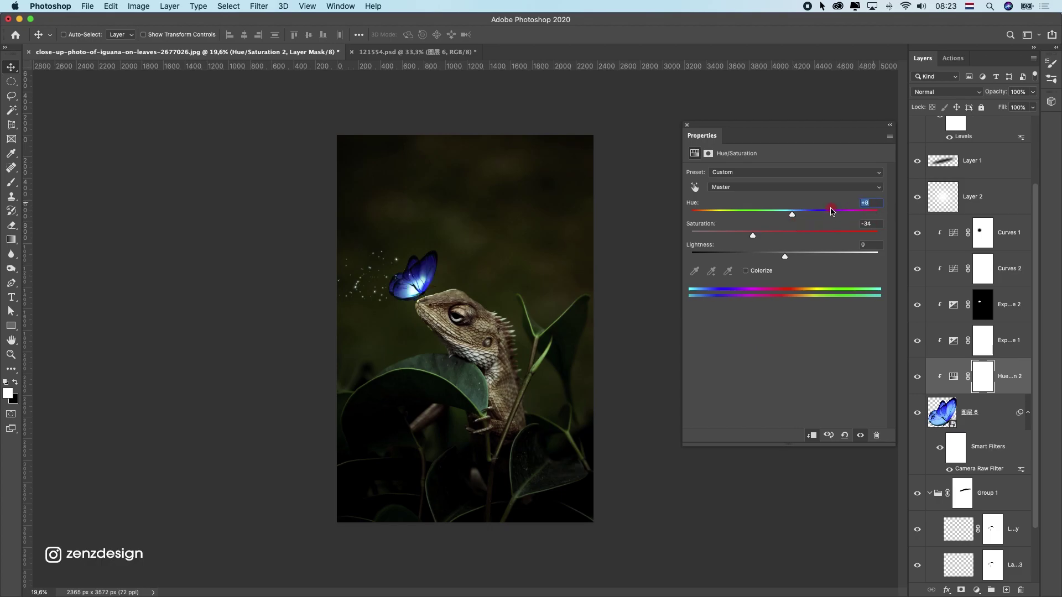
pyautogui.write('0')
pyautogui.click(715, 233)
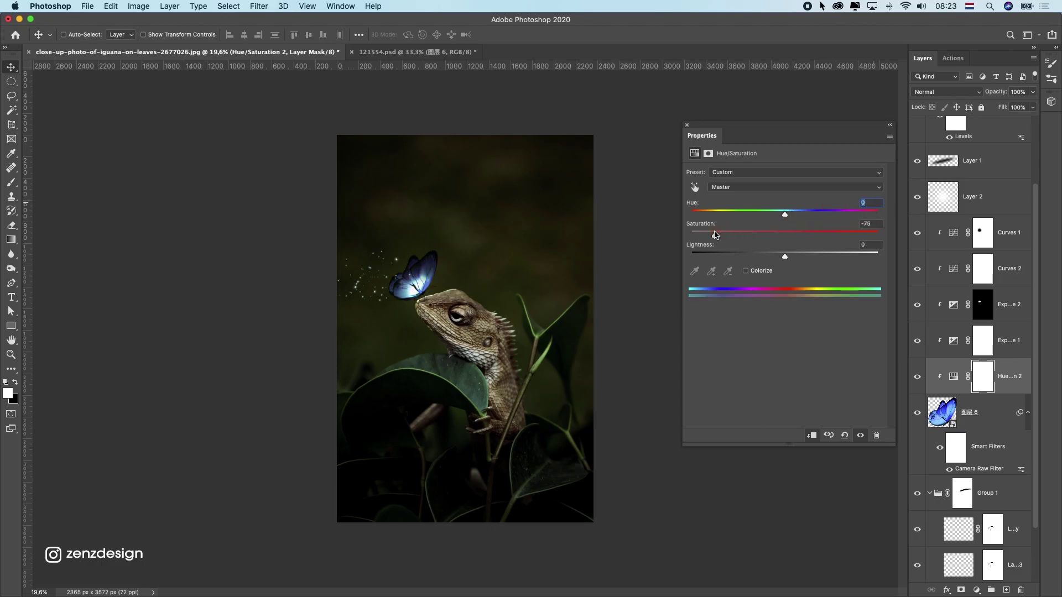
pyautogui.click(699, 235)
pyautogui.scroll(-5, 517, 282)
pyautogui.scroll(5, 518, 282)
pyautogui.click(687, 127)
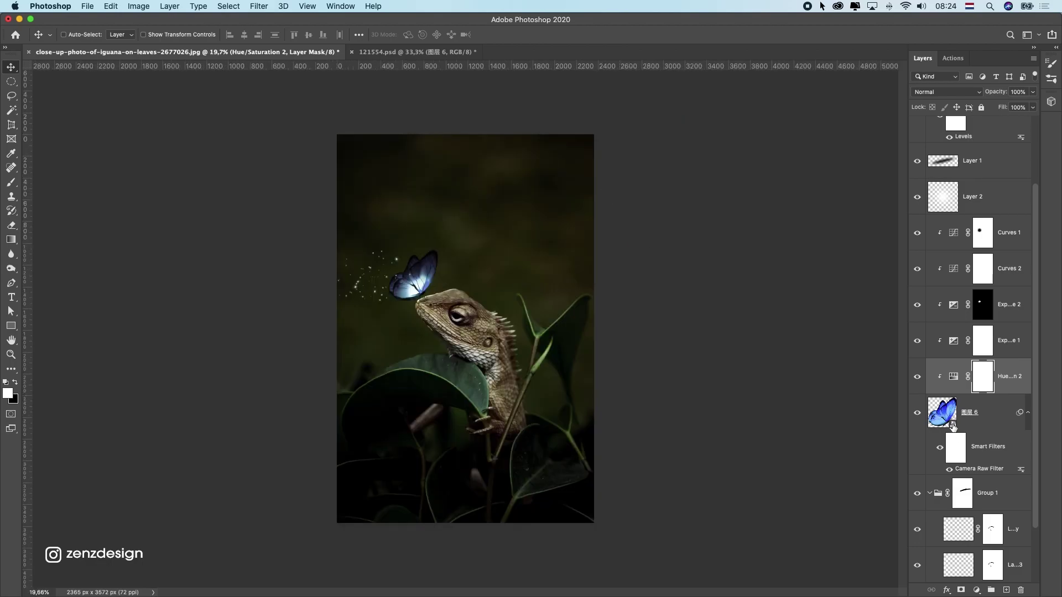
# Nudge the butterfly slightly to adjust how it sits on the iguana's nose.
pyautogui.click(948, 421)
pyautogui.moveTo(436, 251); pyautogui.dragTo(436, 253)
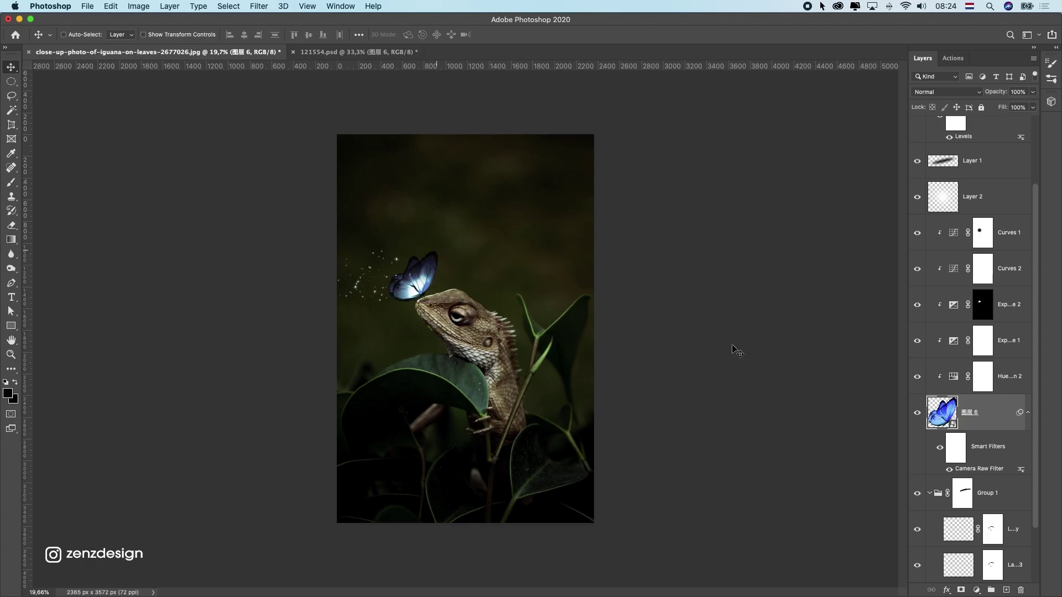
# Lower the opacity of the dark brushed shadow layer (Layer 1) to 23%.
pyautogui.scroll(3, 978, 476)
pyautogui.click(981, 257)
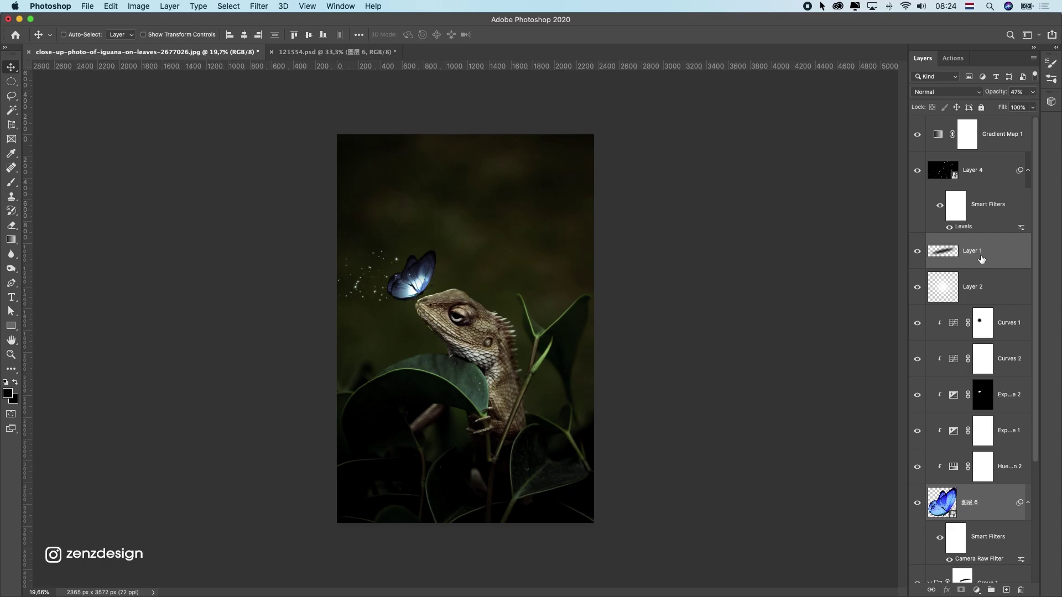
pyautogui.click(1031, 93)
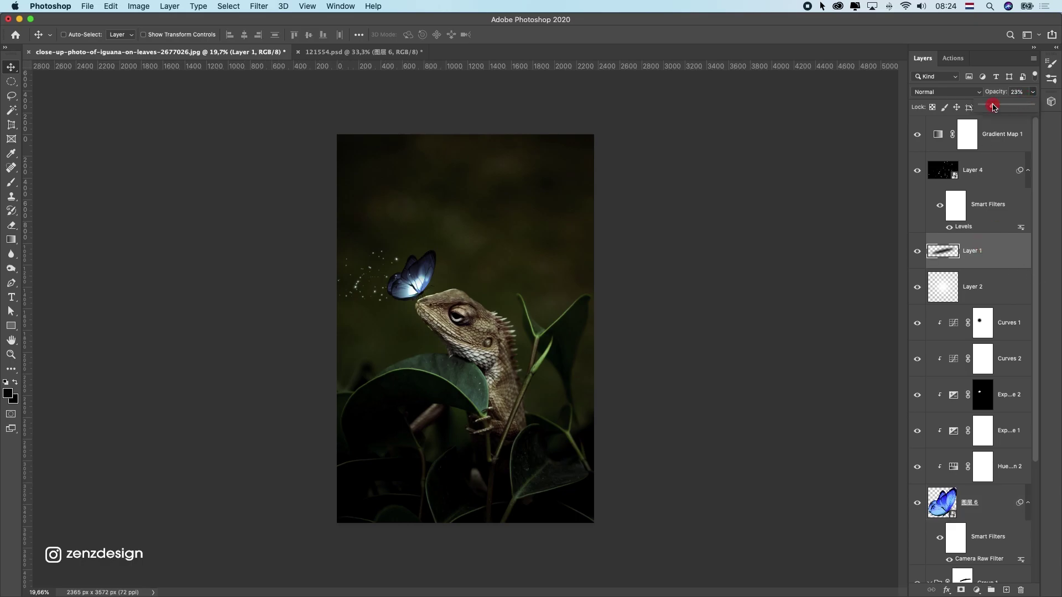
pyautogui.scroll(-3, 486, 254)
pyautogui.scroll(3, 445, 267)
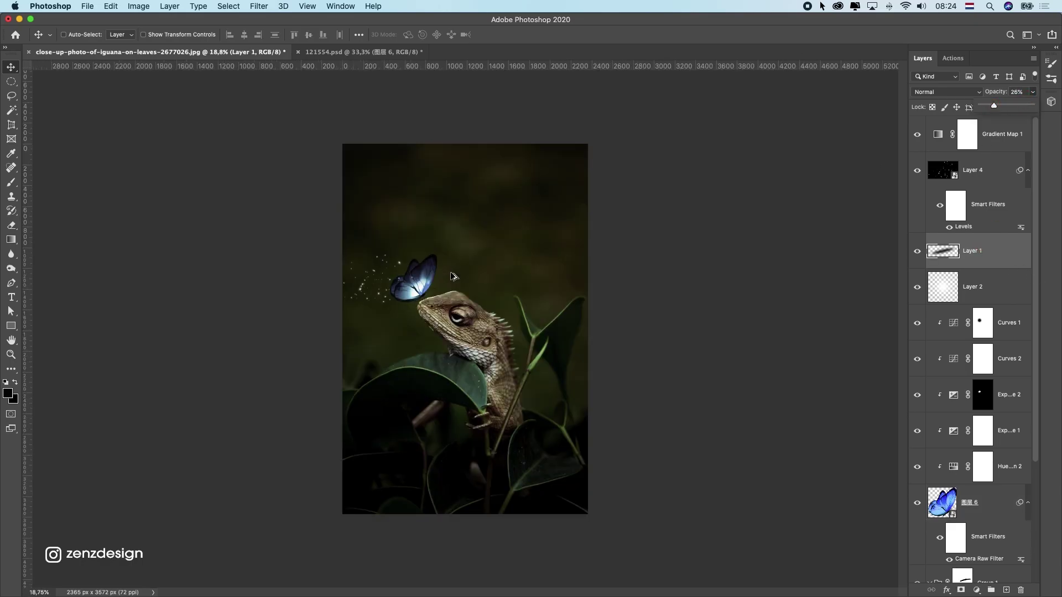
pyautogui.keyDown('super'); pyautogui.click(434, 260); pyautogui.keyUp('super')
pyautogui.moveTo(437, 252); pyautogui.dragTo(447, 255)
pyautogui.press('super+z')
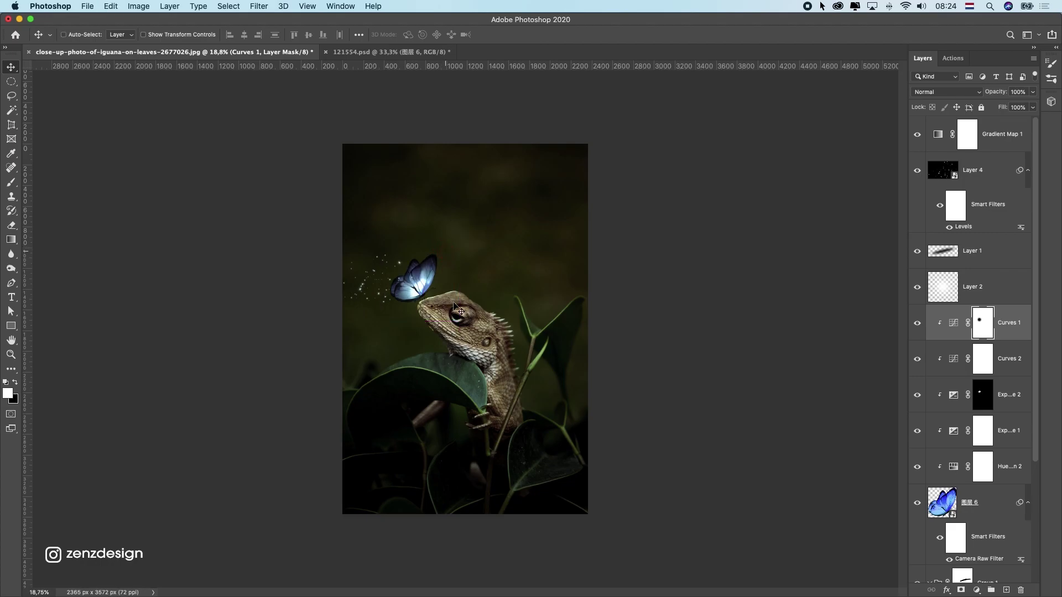
pyautogui.keyDown('super'); pyautogui.click(804, 443); pyautogui.keyUp('super')
# Add a Curves adjustment clipped to the Background layer and lower the white point's output to 175.
pyautogui.scroll(-5, 992, 506)
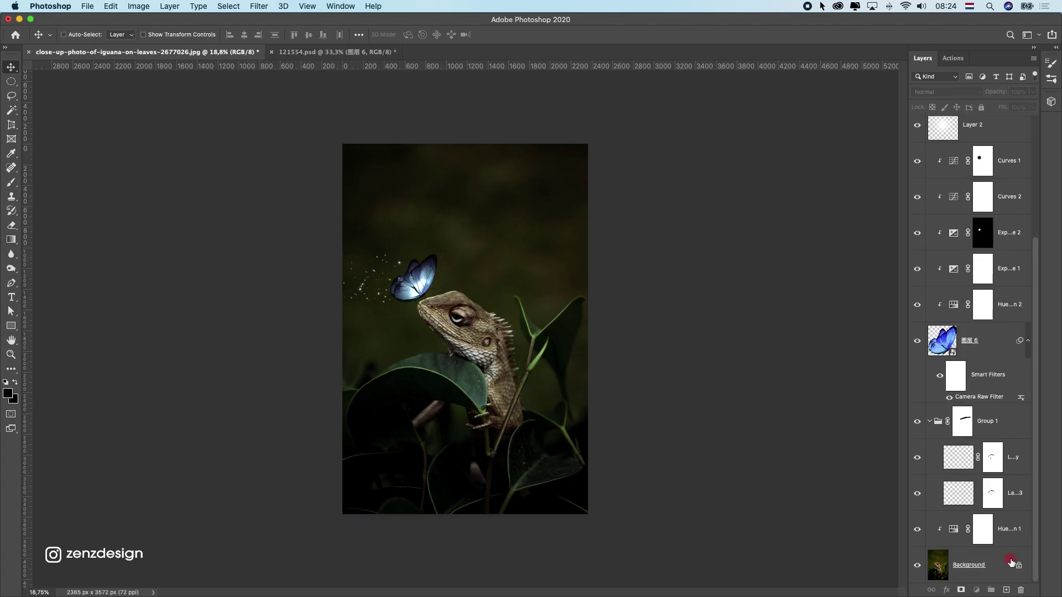
pyautogui.click(1010, 563)
pyautogui.click(977, 592)
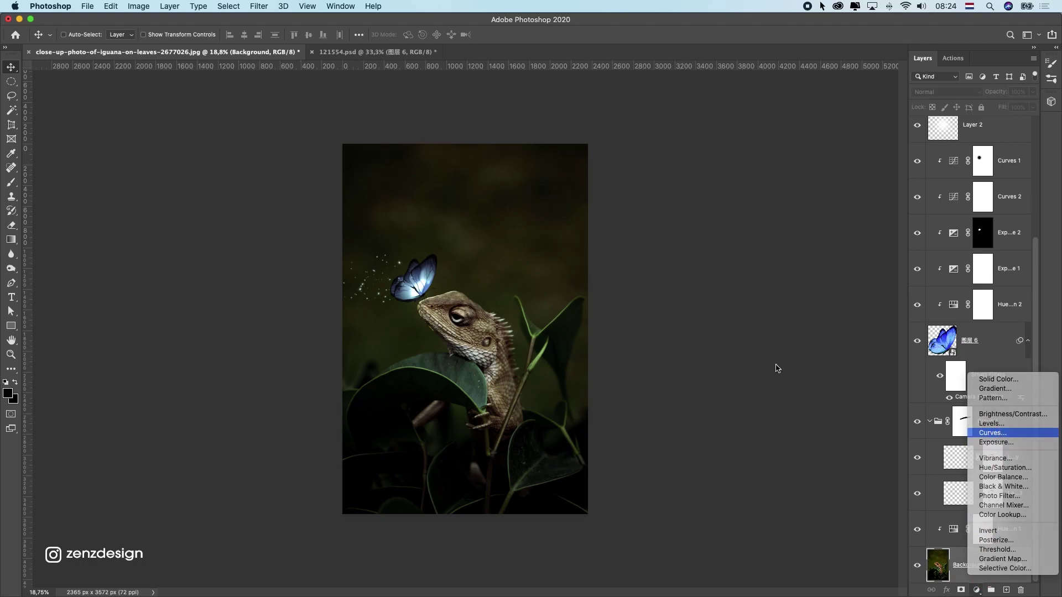
pyautogui.click(996, 439)
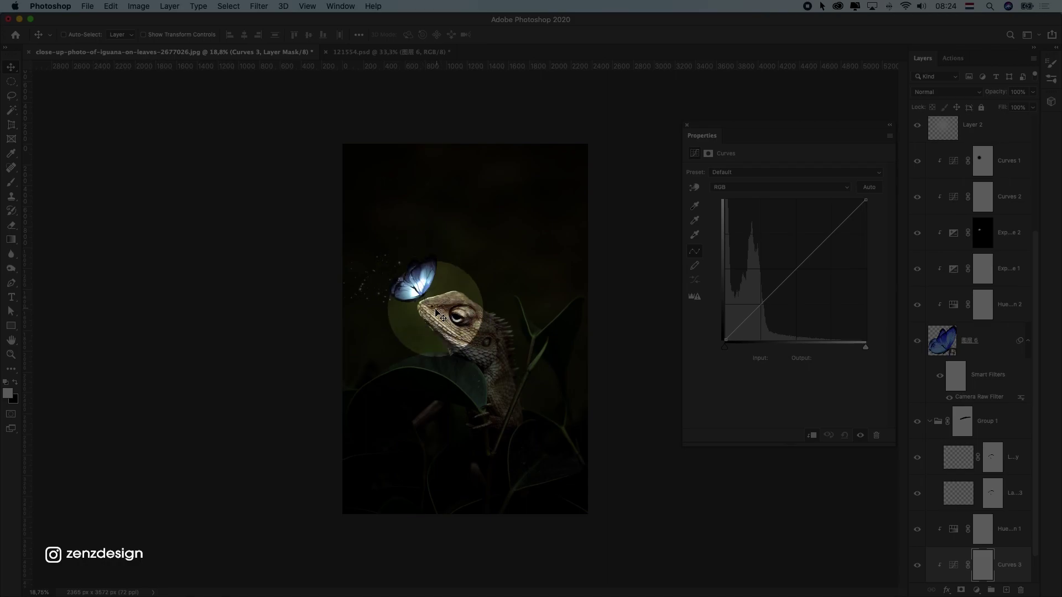
pyautogui.click(436, 310)
pyautogui.moveTo(866, 202); pyautogui.dragTo(889, 245)
# Paint black on the Background's Curves mask around the butterfly and the iguana's head with a soft brush of about 1000 px.
pyautogui.click(11, 182)
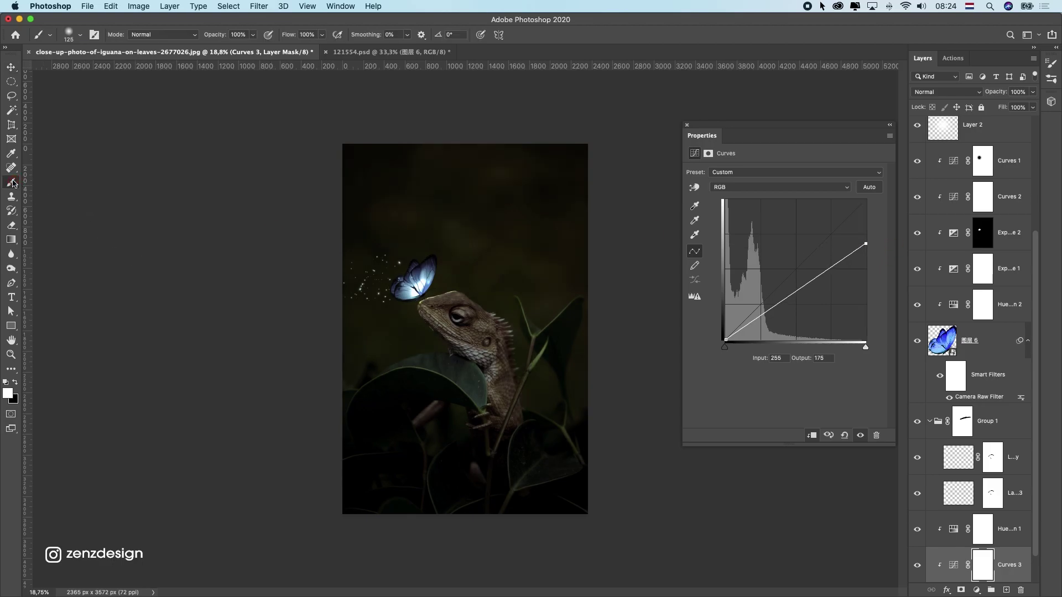
pyautogui.click(983, 563)
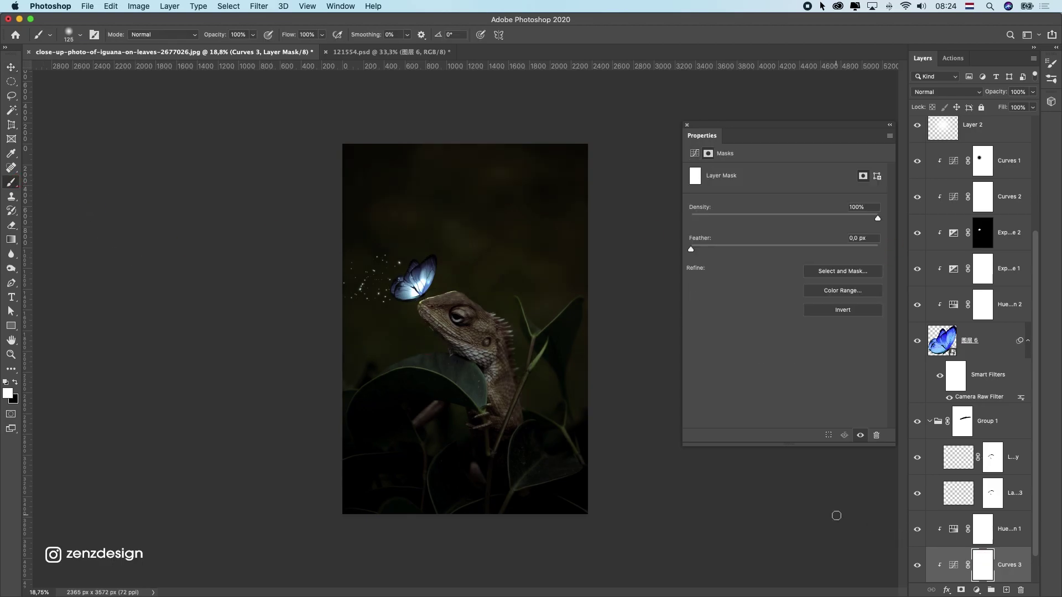
pyautogui.press(']')
pyautogui.press(']')
pyautogui.press(']')
pyautogui.press(']')
pyautogui.press(']')
pyautogui.press(']')
pyautogui.click(13, 380)
pyautogui.moveTo(422, 296)
pyautogui.mouseDown()
pyautogui.moveTo(399, 286)
pyautogui.moveTo(424, 284)
pyautogui.moveTo(423, 300)
pyautogui.moveTo(444, 313)
pyautogui.moveTo(381, 308)
pyautogui.mouseUp()
pyautogui.moveTo(415, 383)
pyautogui.mouseDown()
pyautogui.moveTo(437, 292)
pyautogui.moveTo(410, 291)
pyautogui.moveTo(393, 339)
pyautogui.moveTo(422, 321)
pyautogui.mouseUp()
pyautogui.scroll(-8, 596, 370)
pyautogui.scroll(9, 596, 371)
# Darken the Background's Curves adjustment further by lowering the white point's output to 158.
pyautogui.click(950, 566)
pyautogui.moveTo(818, 261); pyautogui.dragTo(831, 278)
pyautogui.press('super+z')
pyautogui.moveTo(865, 241); pyautogui.dragTo(889, 249)
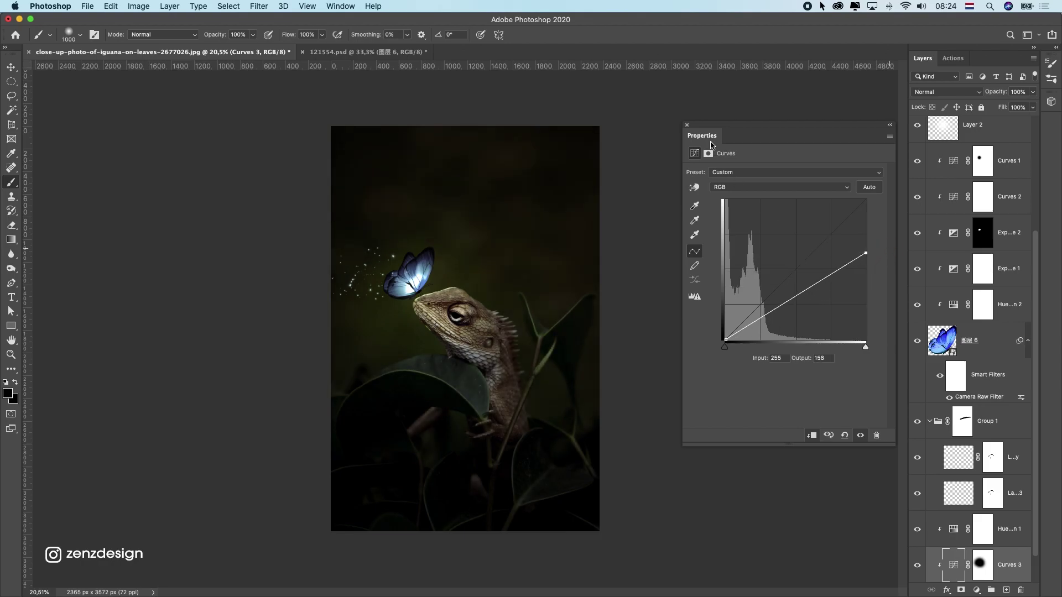
pyautogui.click(689, 126)
pyautogui.scroll(-3, 393, 301)
pyautogui.scroll(5, 375, 280)
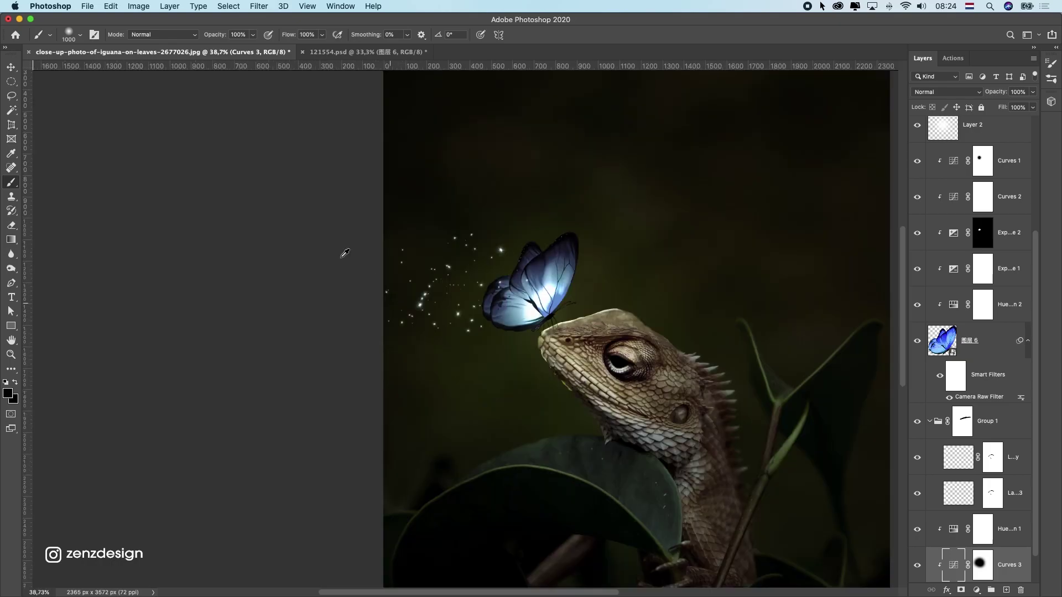
# Hide the Gradient Map 1 adjustment layer.
pyautogui.moveTo(13, 58); pyautogui.dragTo(13, 57)
pyautogui.press('v')
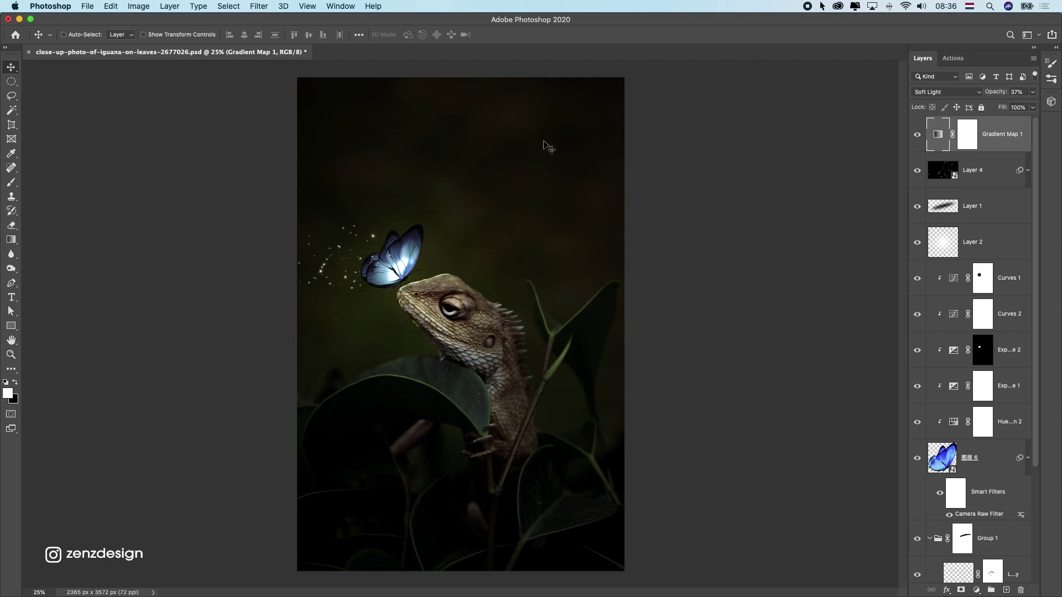
pyautogui.click(916, 135)
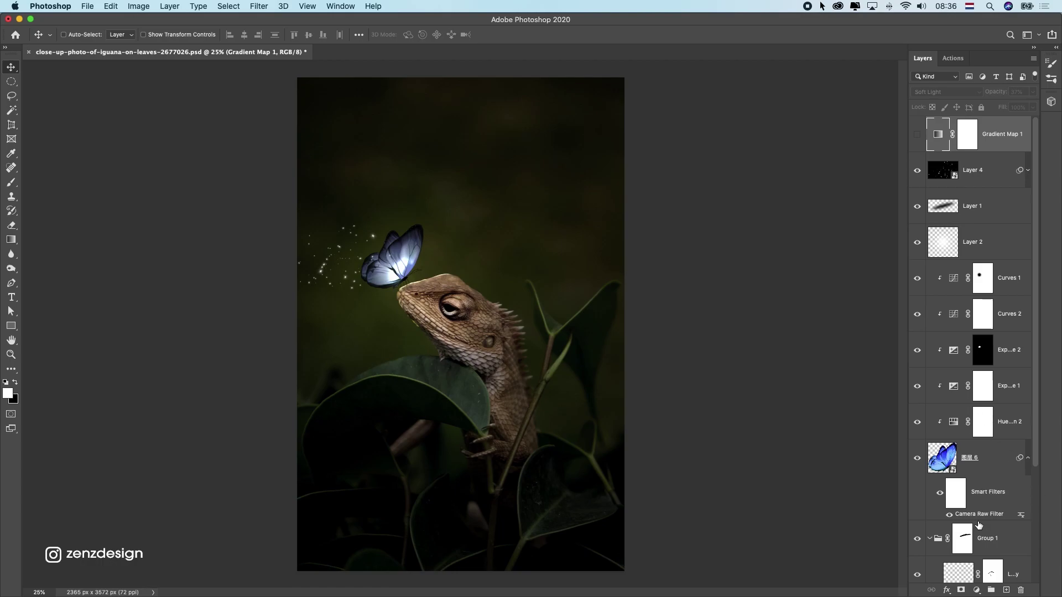
# Add a Curves adjustment above the gradient map, pulling in the white point and adding a shadow point at input 52, output 42.
pyautogui.click(977, 590)
pyautogui.click(996, 430)
pyautogui.moveTo(866, 200); pyautogui.dragTo(837, 187)
pyautogui.moveTo(751, 307); pyautogui.dragTo(753, 316)
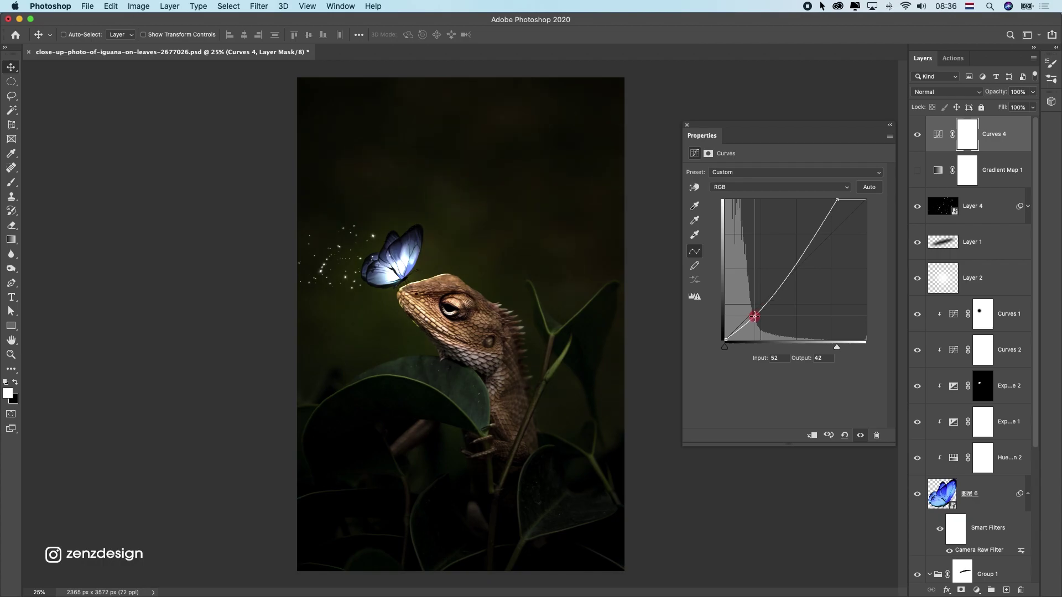
pyautogui.moveTo(836, 200)
pyautogui.mouseDown()
pyautogui.moveTo(770, 194)
pyautogui.moveTo(848, 182)
pyautogui.moveTo(838, 184)
pyautogui.moveTo(846, 200)
pyautogui.mouseUp()
pyautogui.click(844, 186)
pyautogui.click(855, 213)
pyautogui.scroll(-1, 518, 299)
pyautogui.scroll(-1, 519, 298)
# Create a new layer above the top Curves adjustment and paint one soft white 700 px spot above the butterfly.
pyautogui.click(990, 142)
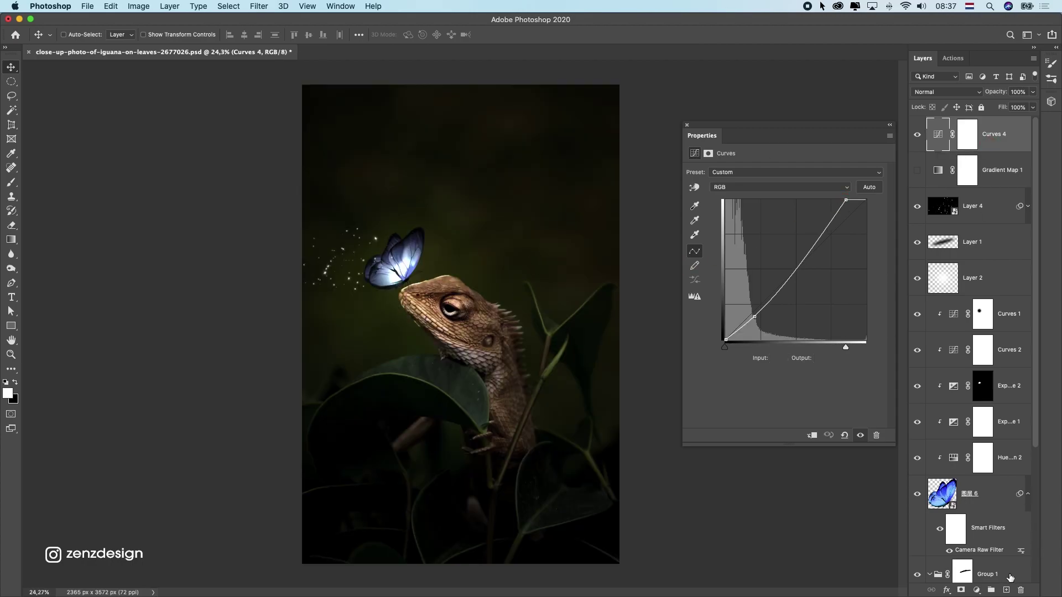
pyautogui.click(1004, 591)
pyautogui.click(11, 182)
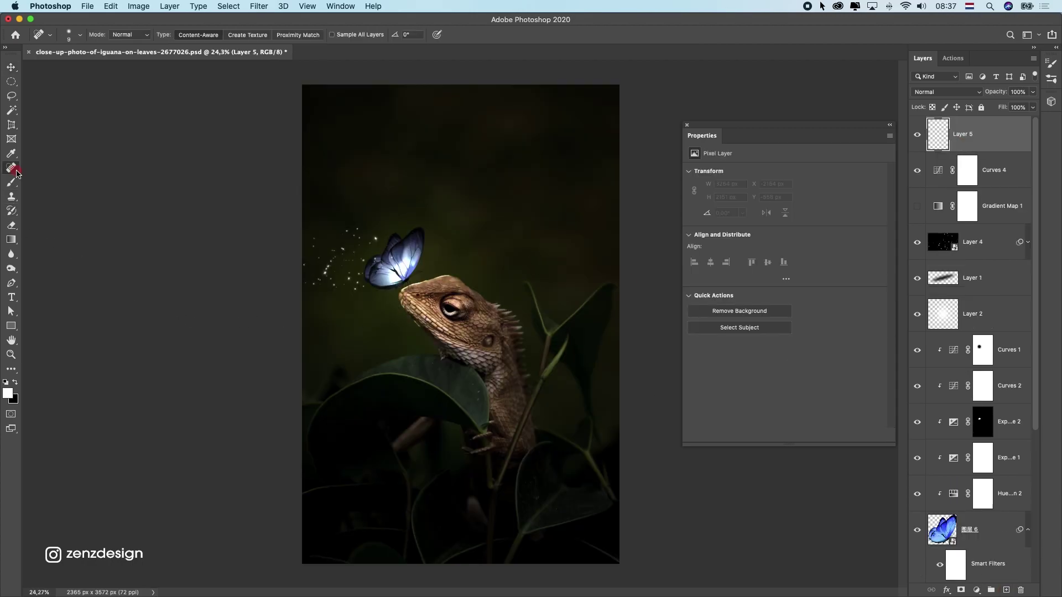
pyautogui.click(427, 169)
pyautogui.press('super+z')
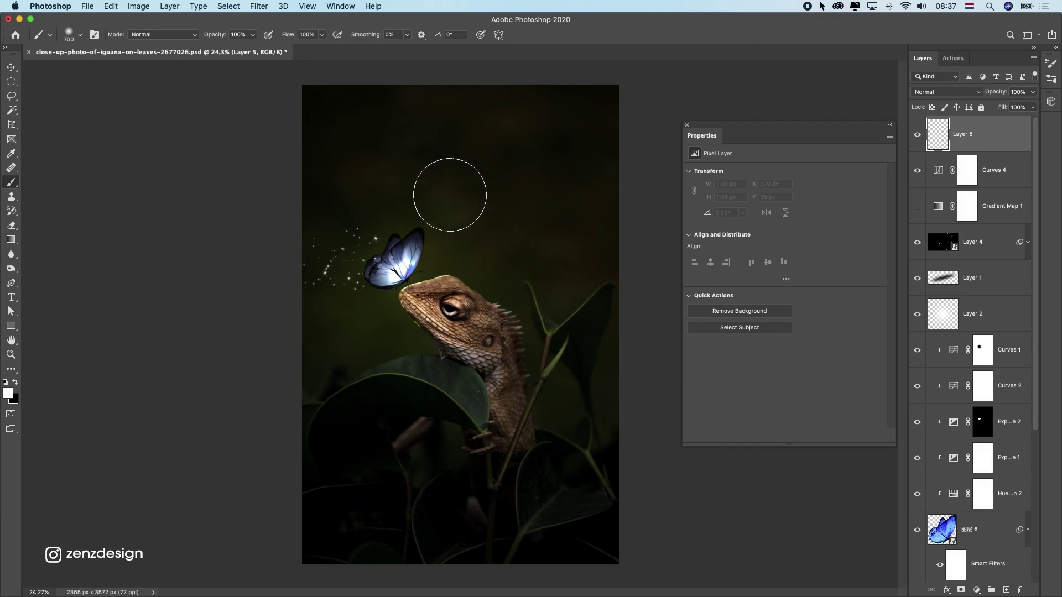
pyautogui.click(449, 195)
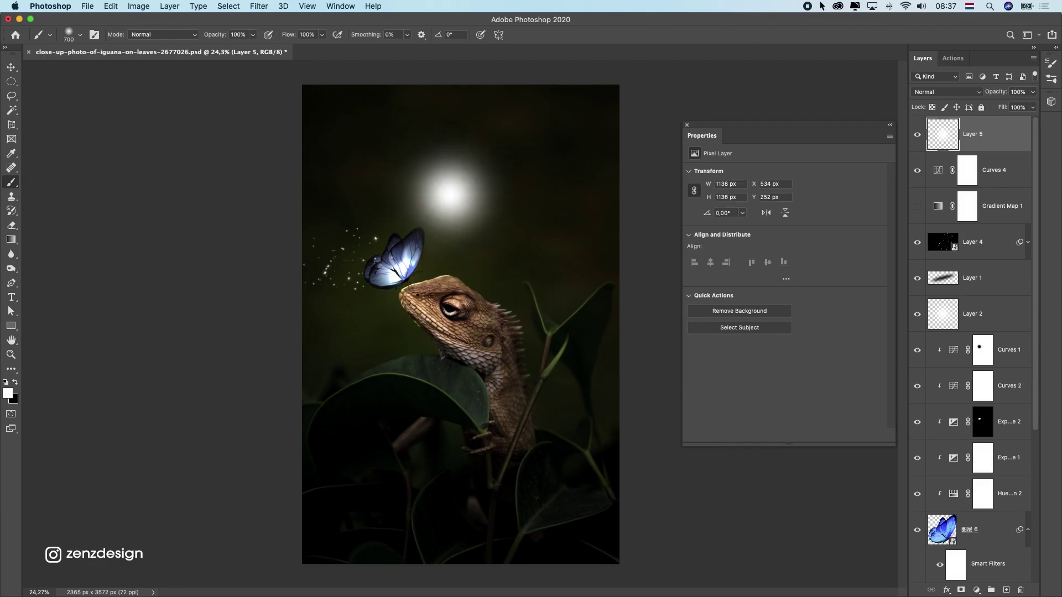
# Move the white spot to the image's left edge and distort it into a narrow beam slanting down towards the butterfly.
pyautogui.click(16, 67)
pyautogui.moveTo(468, 185); pyautogui.dragTo(302, 128)
pyautogui.press('super+t')
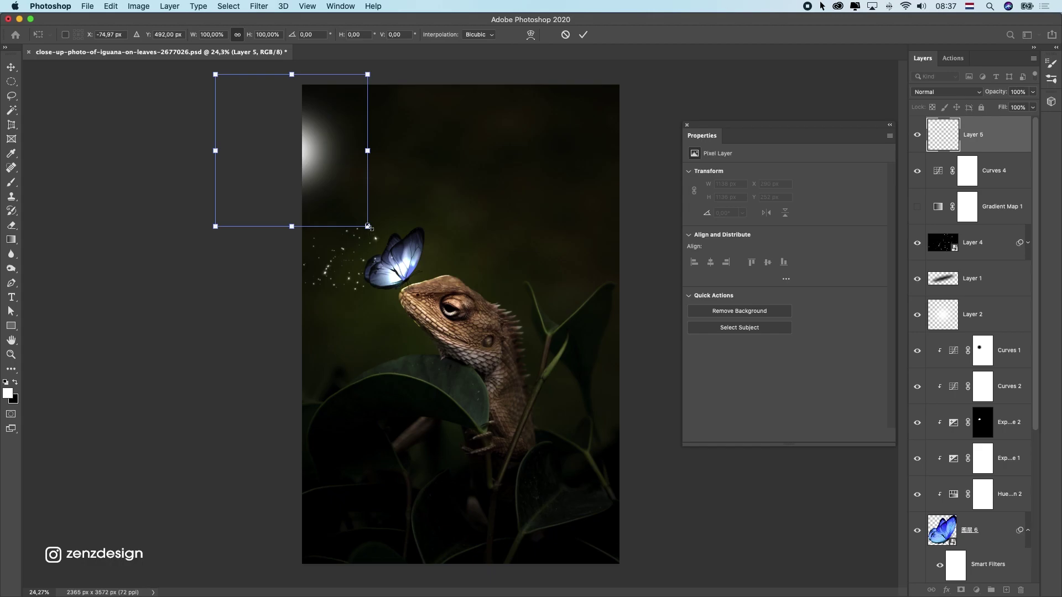
pyautogui.moveTo(368, 226); pyautogui.dragTo(743, 503)
pyautogui.moveTo(323, 177); pyautogui.dragTo(327, 221)
pyautogui.moveTo(371, 117); pyautogui.dragTo(287, 136)
pyautogui.moveTo(313, 206)
pyautogui.mouseDown()
pyautogui.moveTo(347, 222)
pyautogui.moveTo(328, 204)
pyautogui.moveTo(338, 208)
pyautogui.mouseUp()
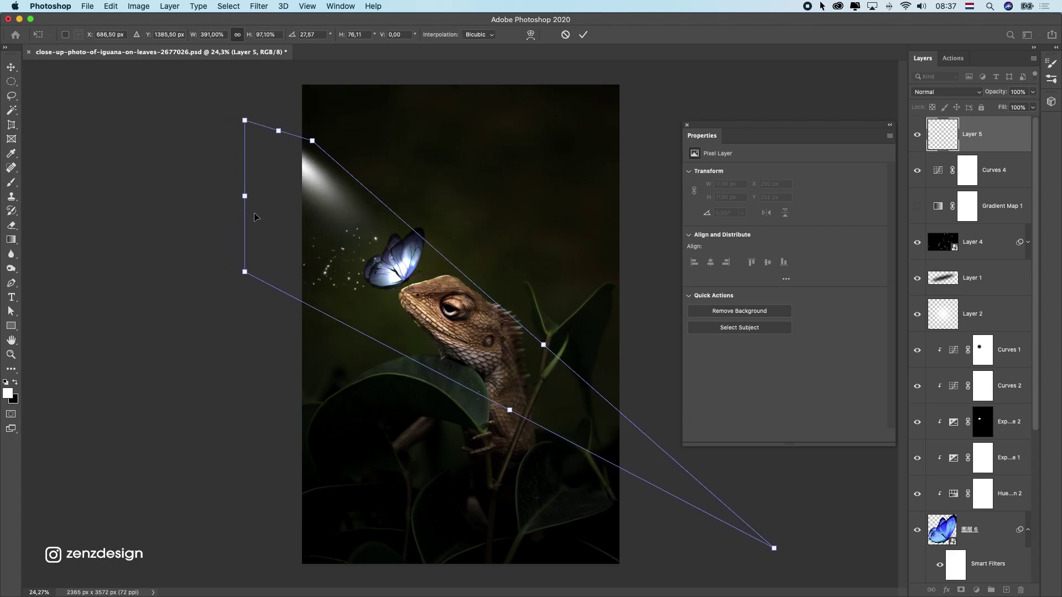
pyautogui.moveTo(244, 120); pyautogui.dragTo(160, 80)
pyautogui.press('super+z')
pyautogui.moveTo(292, 178); pyautogui.dragTo(379, 231)
pyautogui.press('Return')
# Reshape the light beam to about 1858 × 1929 px and reposition it so it points at the butterfly.
pyautogui.press('super+t')
pyautogui.moveTo(519, 178); pyautogui.dragTo(586, 132)
pyautogui.moveTo(432, 196)
pyautogui.mouseDown()
pyautogui.moveTo(426, 166)
pyautogui.moveTo(447, 199)
pyautogui.mouseUp()
pyautogui.moveTo(226, 118); pyautogui.dragTo(135, 93)
pyautogui.moveTo(394, 254); pyautogui.dragTo(438, 271)
pyautogui.press('Return')
pyautogui.moveTo(424, 229); pyautogui.dragTo(421, 213)
pyautogui.scroll(-5, 421, 214)
pyautogui.scroll(3, 421, 214)
# Enlarge and distort the light beam to about 3240 × 3793 px, keeping its bright end at the image's left edge.
pyautogui.hotkey('ctrl', 't')
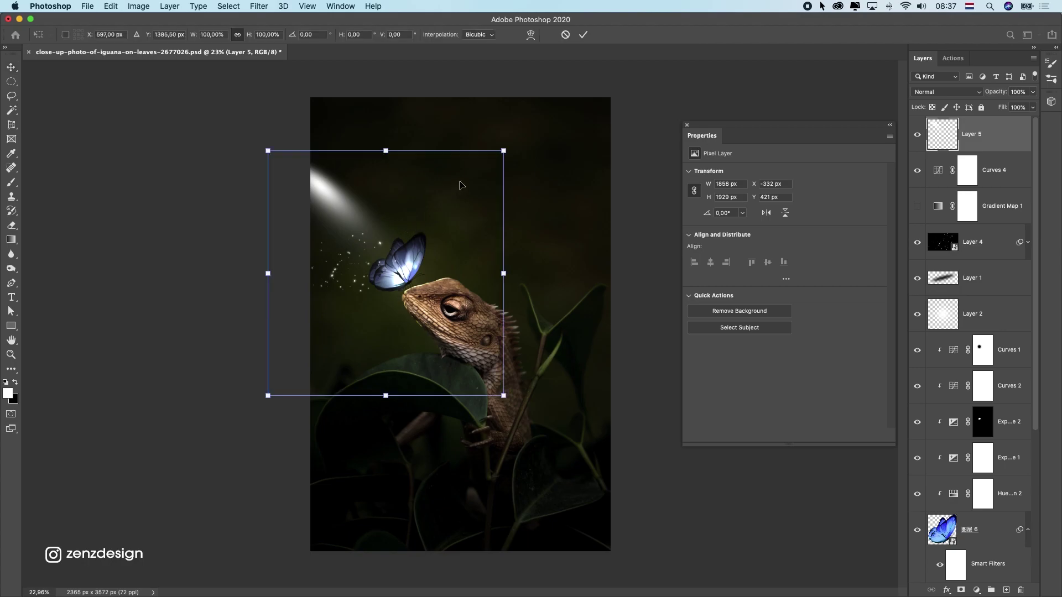
pyautogui.moveTo(267, 150); pyautogui.dragTo(269, 85)
pyautogui.moveTo(267, 395); pyautogui.dragTo(107, 481)
pyautogui.moveTo(382, 128); pyautogui.dragTo(368, 217)
pyautogui.moveTo(580, 232); pyautogui.dragTo(573, 210)
pyautogui.moveTo(358, 264); pyautogui.dragTo(372, 237)
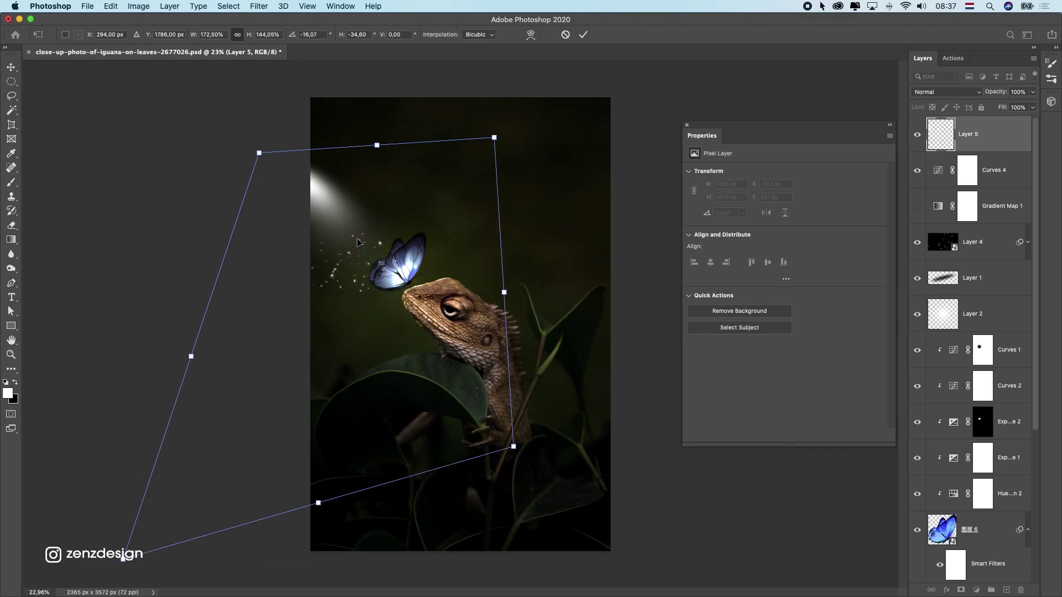
pyautogui.moveTo(494, 136); pyautogui.dragTo(611, 64)
pyautogui.moveTo(371, 187); pyautogui.dragTo(418, 283)
pyautogui.press('Return')
pyautogui.scroll(-10, 385, 264)
pyautogui.scroll(8, 386, 264)
pyautogui.press('super+t')
pyautogui.moveTo(625, 241); pyautogui.dragTo(632, 221)
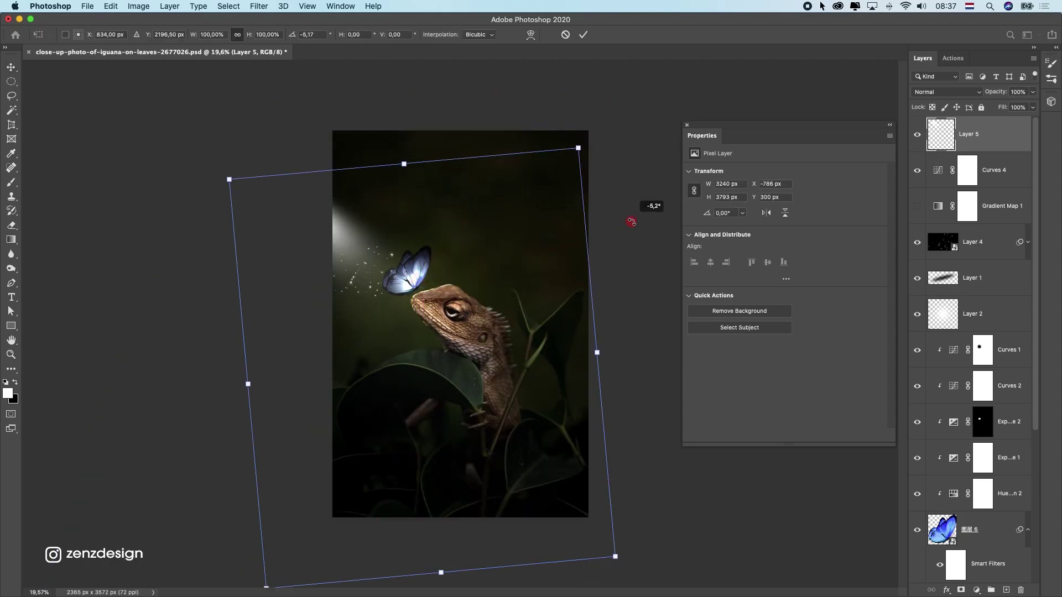
pyautogui.moveTo(456, 259); pyautogui.dragTo(480, 257)
pyautogui.moveTo(595, 154); pyautogui.dragTo(508, 177)
pyautogui.moveTo(403, 335); pyautogui.dragTo(429, 315)
pyautogui.press('Escape')
# Nudge the light beam, then stretch and distort it so it falls diagonally from the left edge onto the butterfly.
pyautogui.moveTo(379, 212); pyautogui.dragTo(381, 209)
pyautogui.press('super+t')
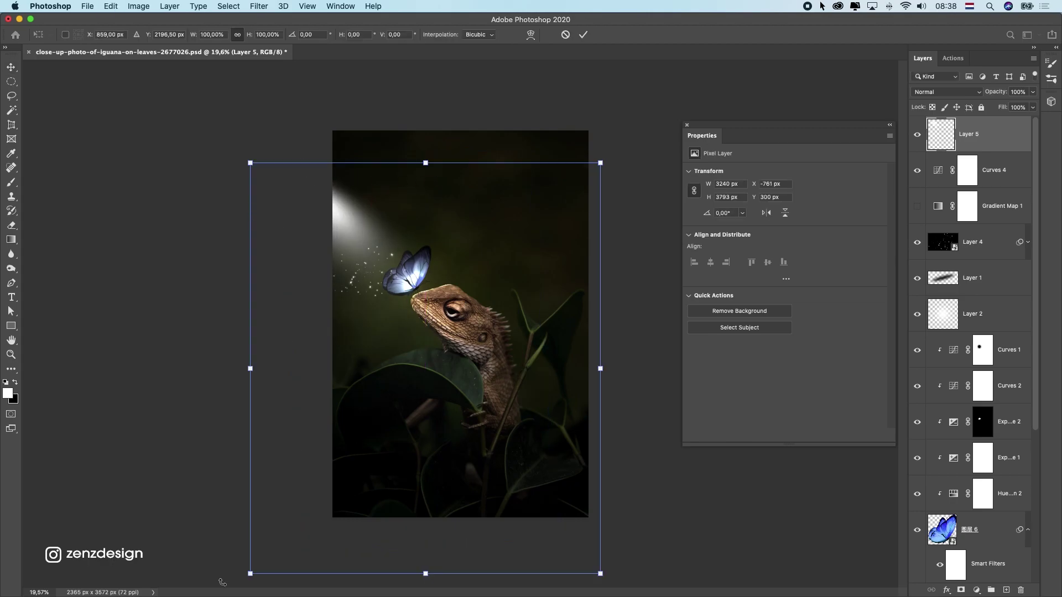
pyautogui.moveTo(250, 574); pyautogui.dragTo(333, 573)
pyautogui.moveTo(333, 163); pyautogui.dragTo(127, 79)
pyautogui.moveTo(336, 330); pyautogui.dragTo(432, 389)
pyautogui.moveTo(434, 190); pyautogui.dragTo(420, 198)
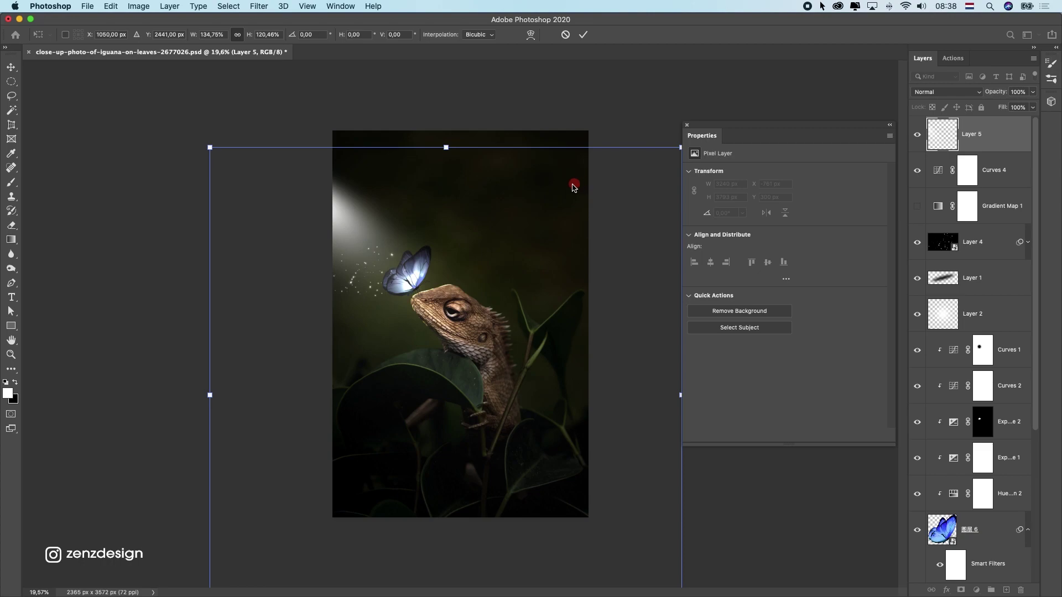
pyautogui.click(686, 132)
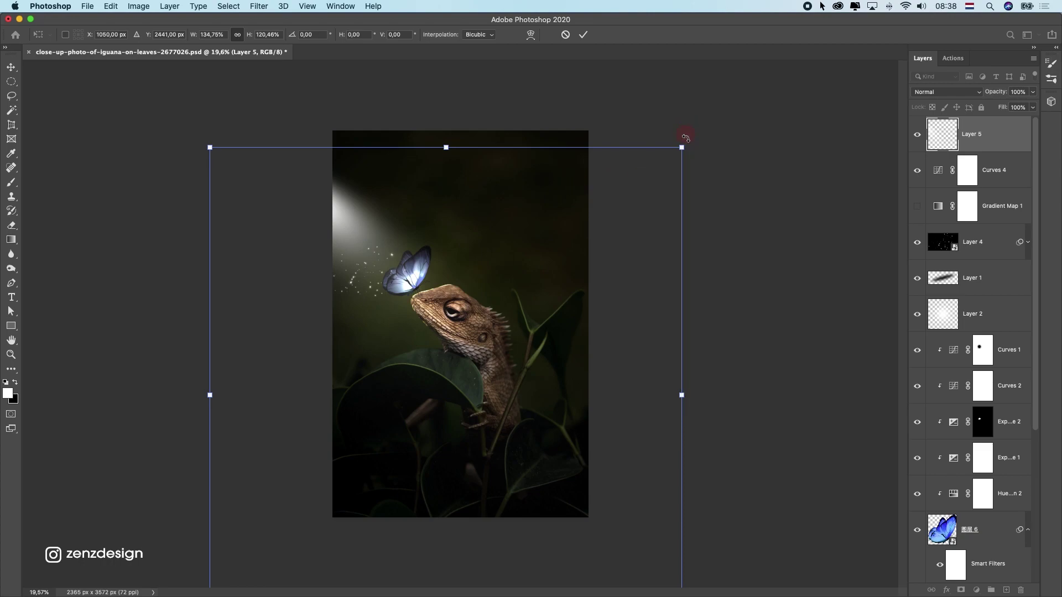
pyautogui.moveTo(681, 147); pyautogui.dragTo(613, 335)
pyautogui.moveTo(431, 322); pyautogui.dragTo(401, 270)
pyautogui.press('Return')
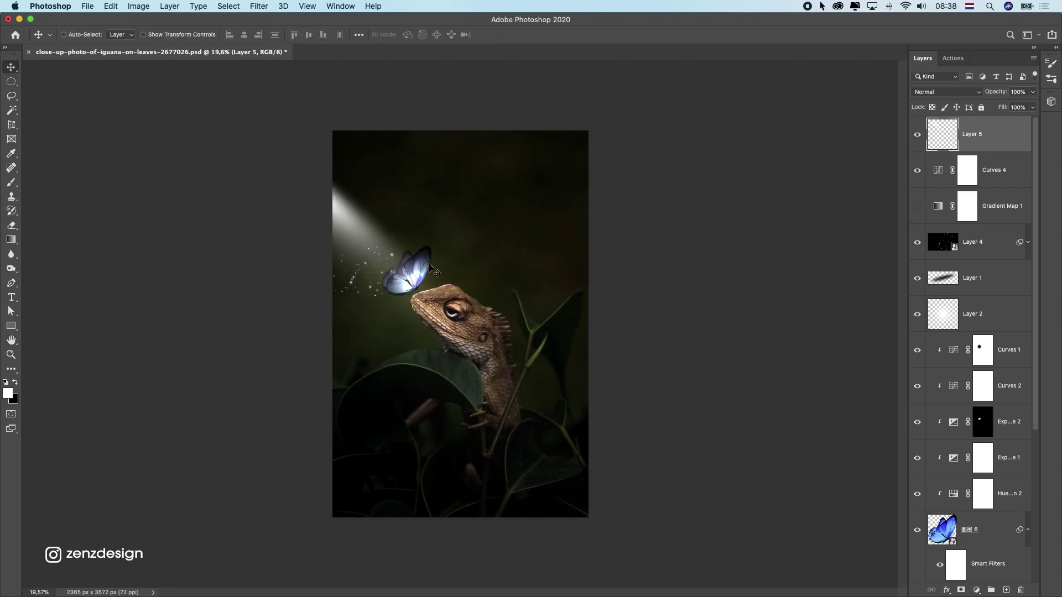
pyautogui.scroll(-10, 423, 270)
pyautogui.scroll(8, 424, 272)
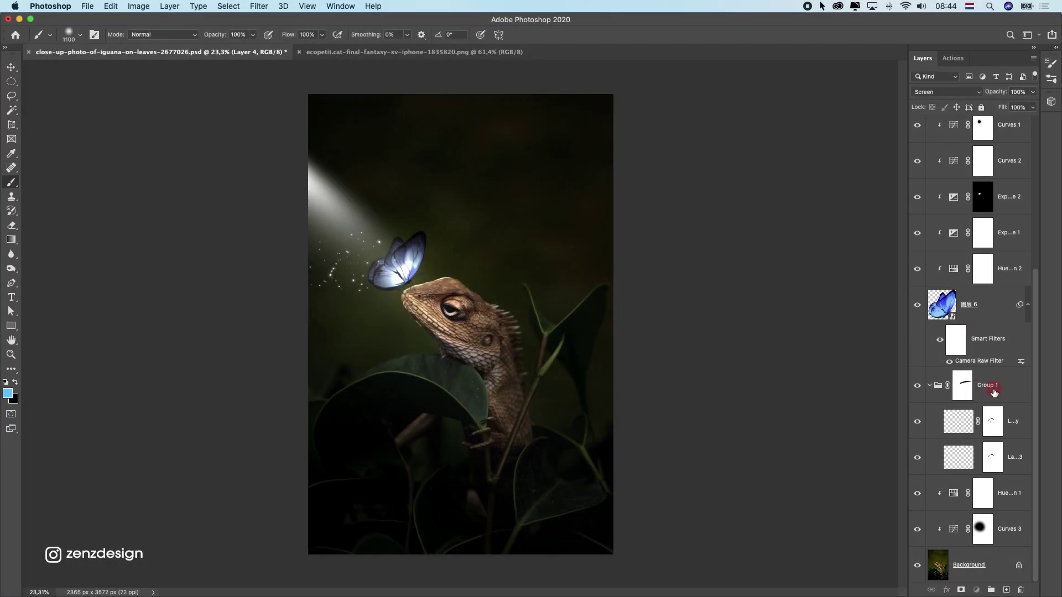
# Create a new empty layer between Group 1 and the butterfly layer.
pyautogui.click(993, 392)
pyautogui.click(1006, 590)
pyautogui.moveTo(983, 417); pyautogui.dragTo(973, 368)
# Paint a faint black shadow on the iguana's snout below the butterfly with a small soft brush at 26% opacity and 8% flow.
pyautogui.scroll(6, 426, 302)
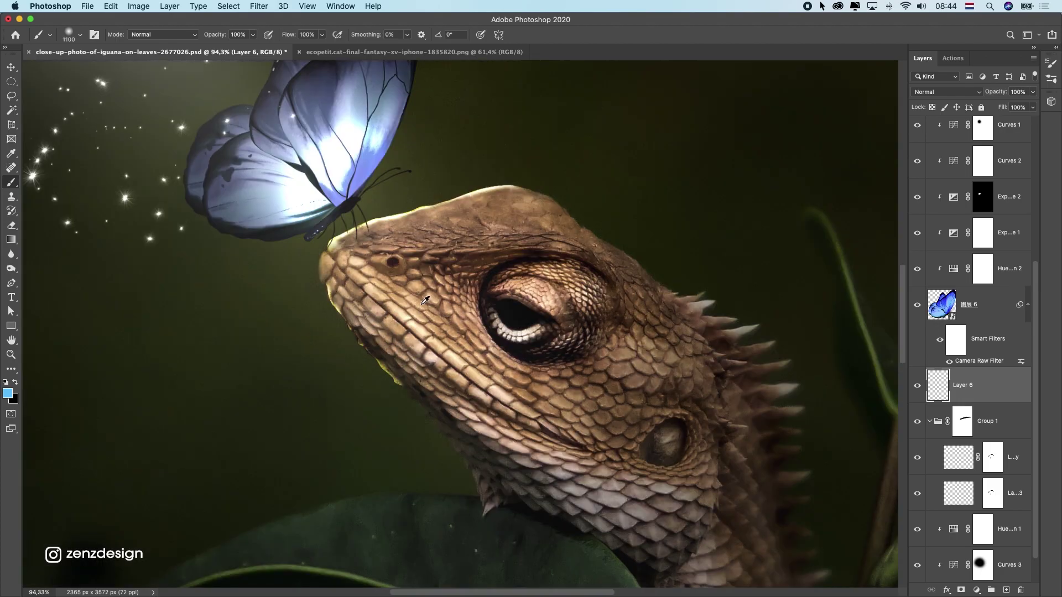
pyautogui.scroll(-3, 425, 301)
pyautogui.press('[')
pyautogui.press('[')
pyautogui.press('[')
pyautogui.press('[')
pyautogui.press('[')
pyautogui.press('[')
pyautogui.press('[')
pyautogui.press('[')
pyautogui.press('[')
pyautogui.press('[')
pyautogui.press('[')
pyautogui.press('[')
pyautogui.press('[')
pyautogui.press('[')
pyautogui.press('[')
pyautogui.press('x')
pyautogui.press('[')
pyautogui.click(252, 35)
pyautogui.click(320, 34)
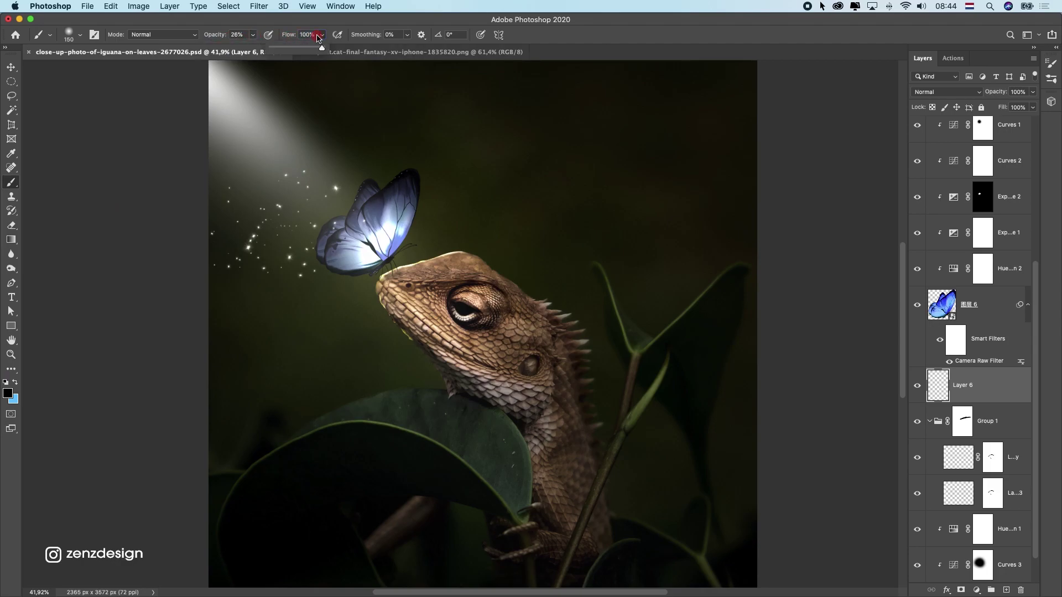
pyautogui.press('[')
pyautogui.moveTo(405, 280)
pyautogui.mouseDown()
pyautogui.moveTo(437, 272)
pyautogui.moveTo(408, 277)
pyautogui.moveTo(417, 276)
pyautogui.moveTo(407, 297)
pyautogui.moveTo(413, 282)
pyautogui.moveTo(438, 302)
pyautogui.moveTo(410, 272)
pyautogui.moveTo(451, 291)
pyautogui.mouseUp()
pyautogui.scroll(-5, 415, 327)
pyautogui.scroll(5, 425, 329)
pyautogui.press('super+z')
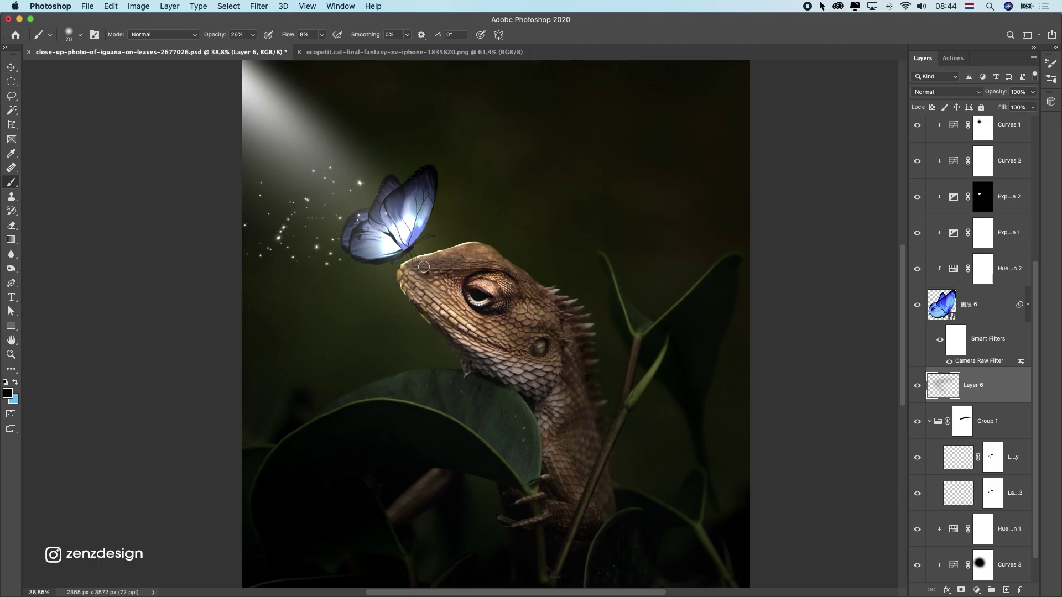
# Shift the snout shadow towards the nose and flatten it to about 414 × 112 px.
pyautogui.press('super+t')
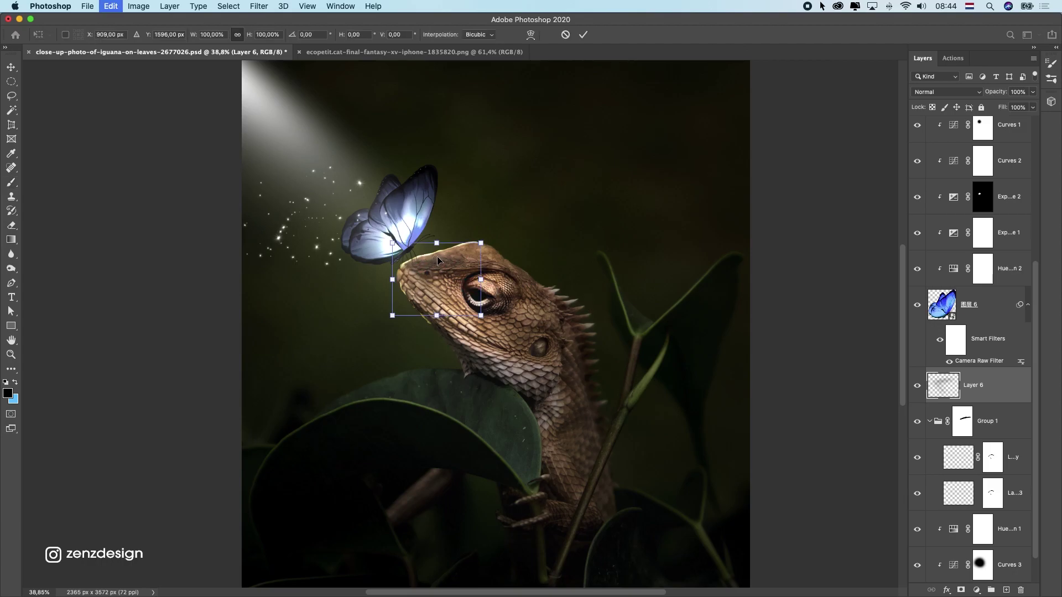
pyautogui.moveTo(444, 268); pyautogui.dragTo(438, 260)
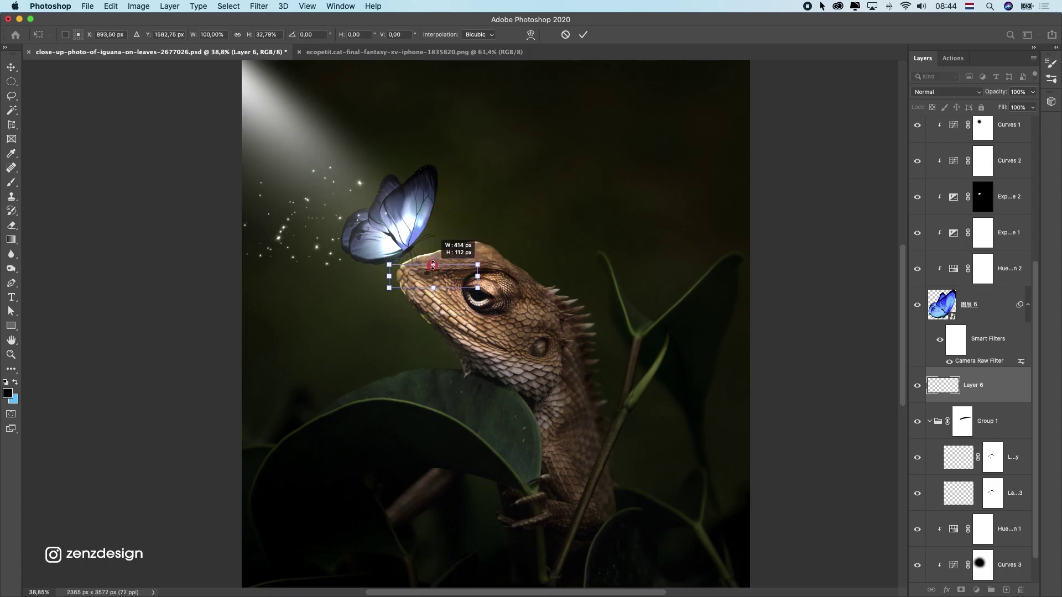
pyautogui.press('Return')
pyautogui.press('b')
pyautogui.click(11, 67)
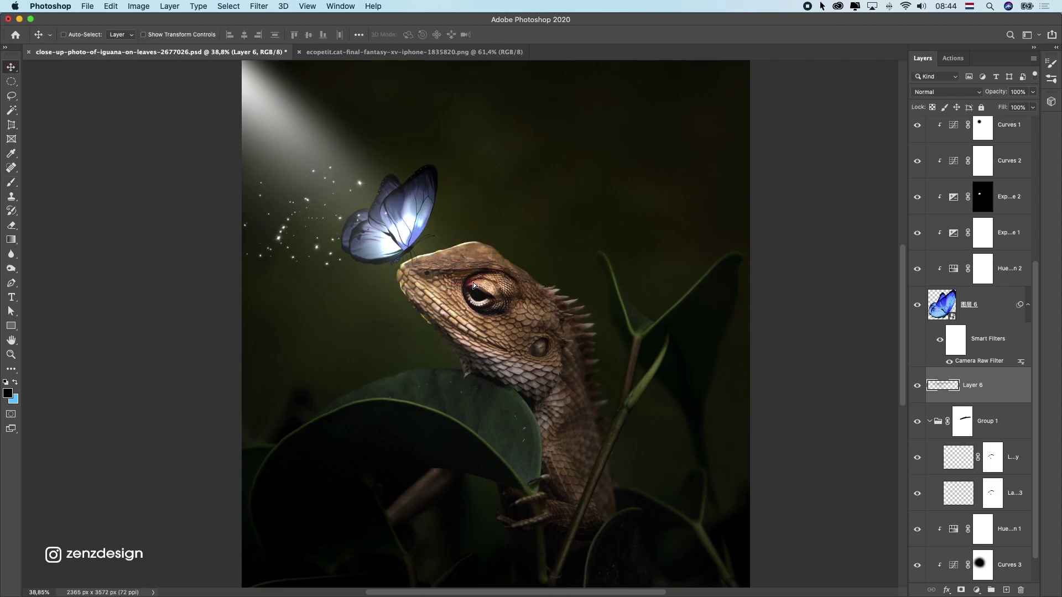
pyautogui.scroll(-3, 468, 269)
pyautogui.scroll(3, 468, 270)
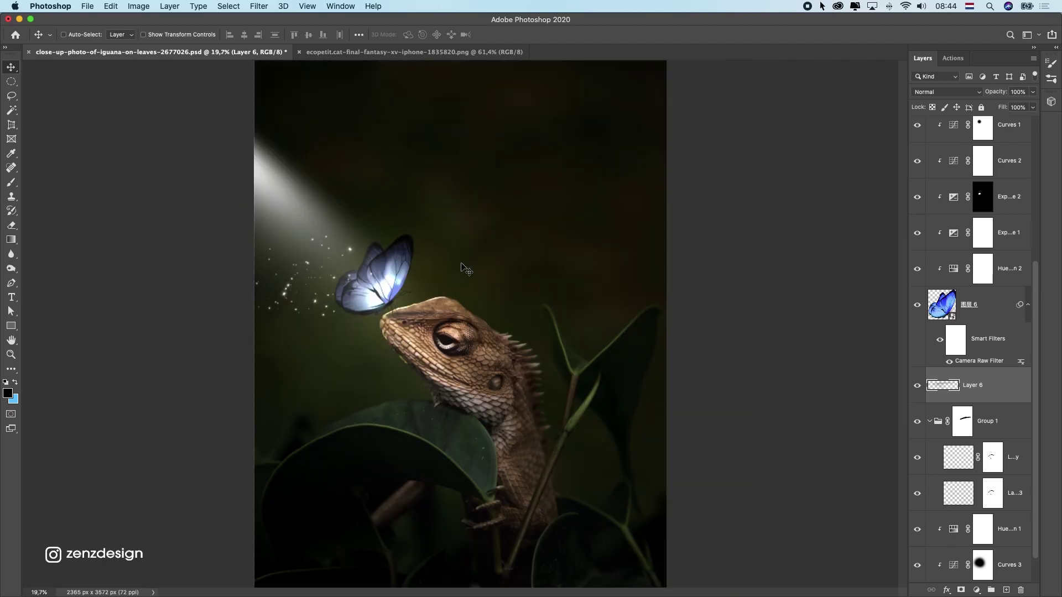
# Adjust the flattened shadow's placement on the snout and lower its layer opacity to 59%.
pyautogui.press('super+t')
pyautogui.moveTo(430, 333); pyautogui.dragTo(449, 316)
pyautogui.press('Return')
pyautogui.click(1032, 92)
pyautogui.moveTo(1030, 105); pyautogui.dragTo(1017, 109)
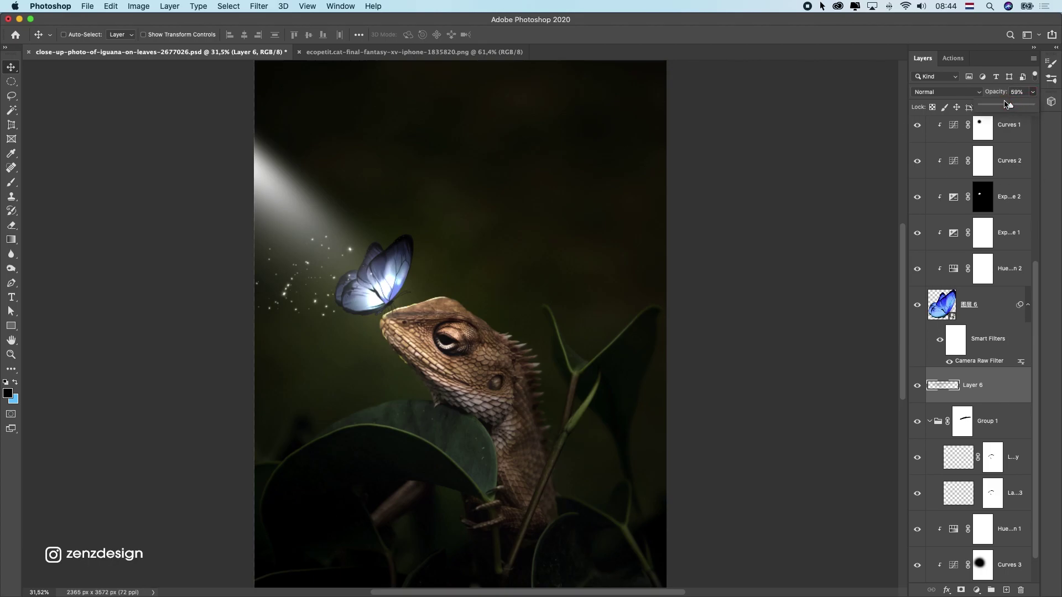
pyautogui.scroll(-3, 530, 319)
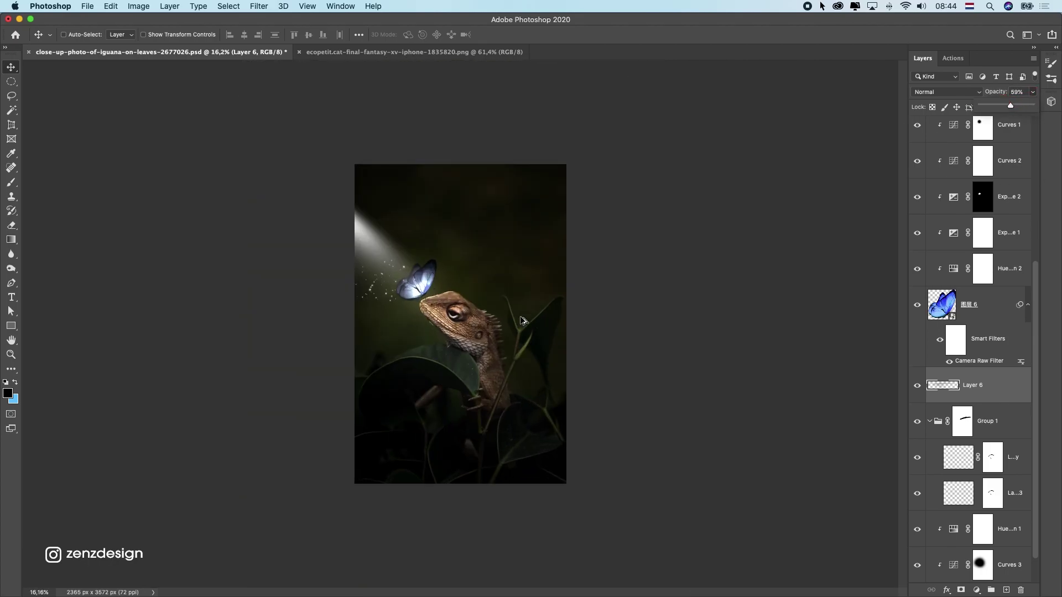
# Examine how the butterfly, light beam and snout shadow blend into the whole composite.
pyautogui.scroll(1, 523, 321)
pyautogui.click(982, 130)
pyautogui.scroll(2, 967, 134)
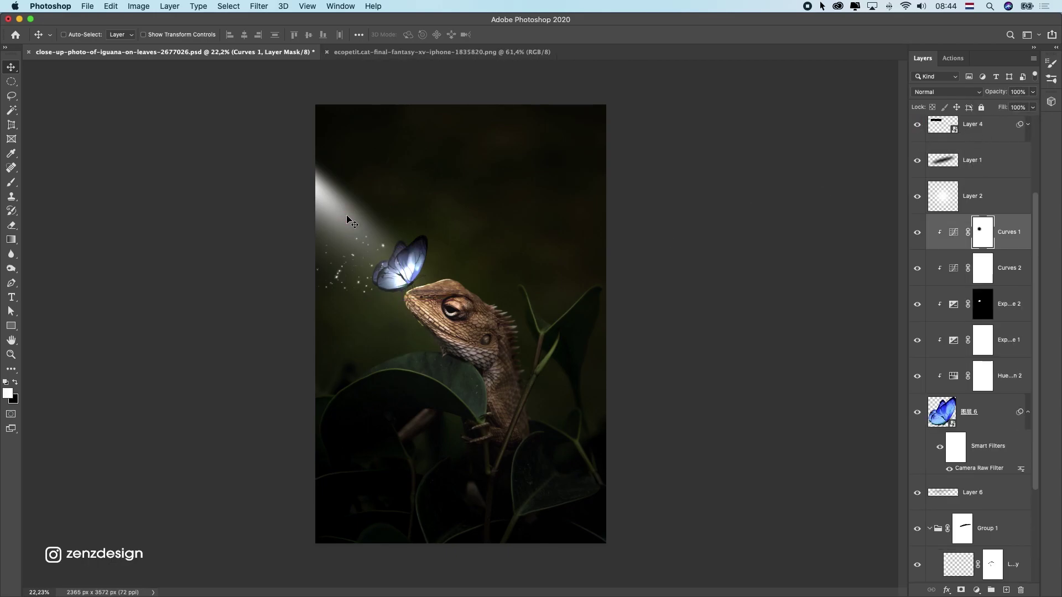
pyautogui.scroll(2, 348, 216)
pyautogui.scroll(-6, 442, 285)
pyautogui.scroll(3, 442, 284)
pyautogui.click(984, 131)
pyautogui.scroll(2, 1002, 157)
# Duplicate all layers from Layer 5 down to the Background and merge the copies into one layer.
pyautogui.hotkey('alt', ']')
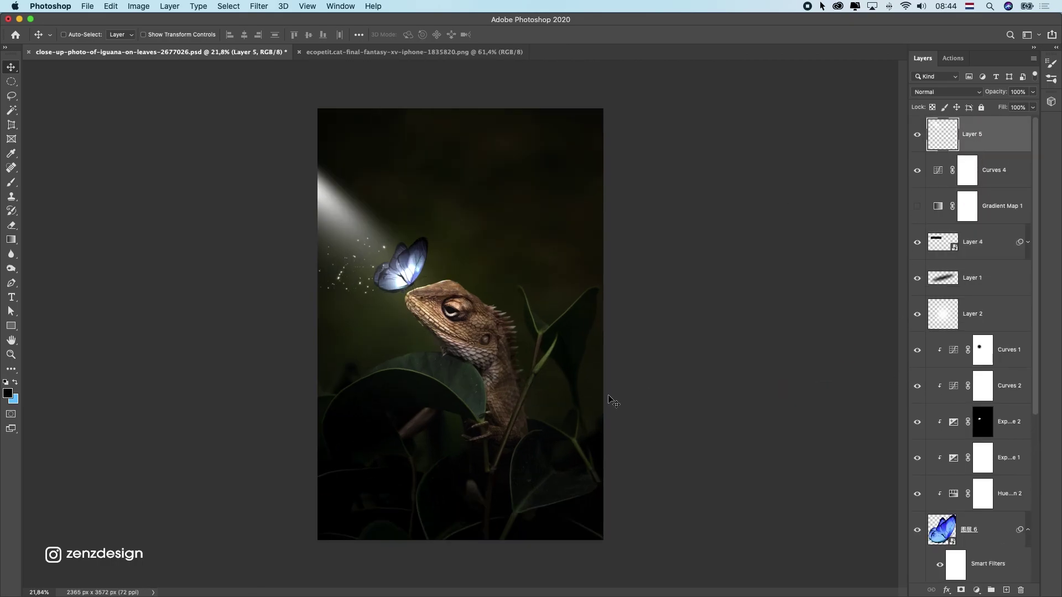
pyautogui.scroll(-1, 940, 438)
pyautogui.scroll(-7, 1013, 471)
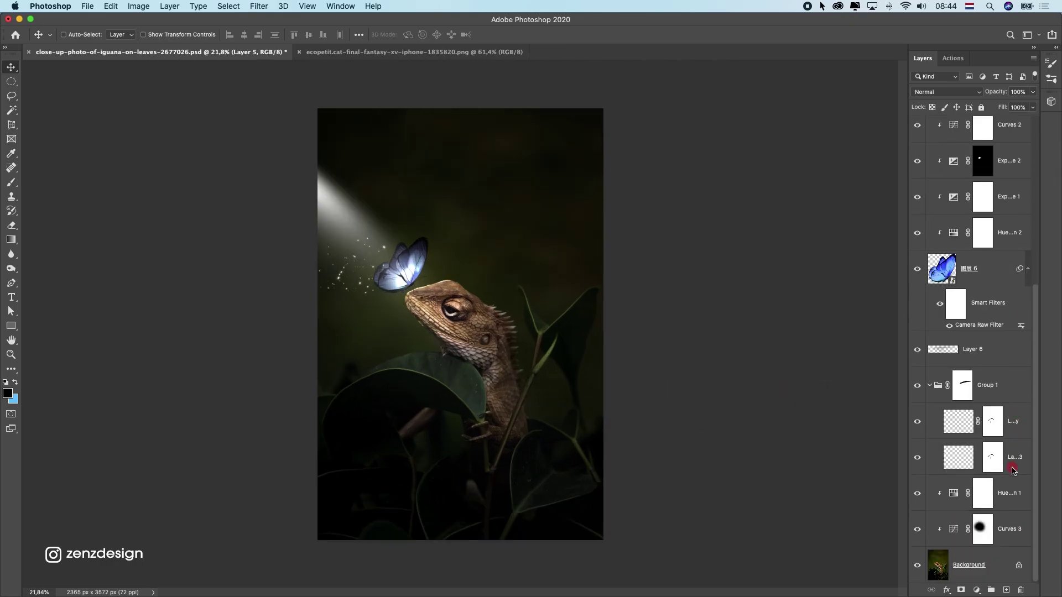
pyautogui.click(979, 575)
pyautogui.scroll(8, 979, 387)
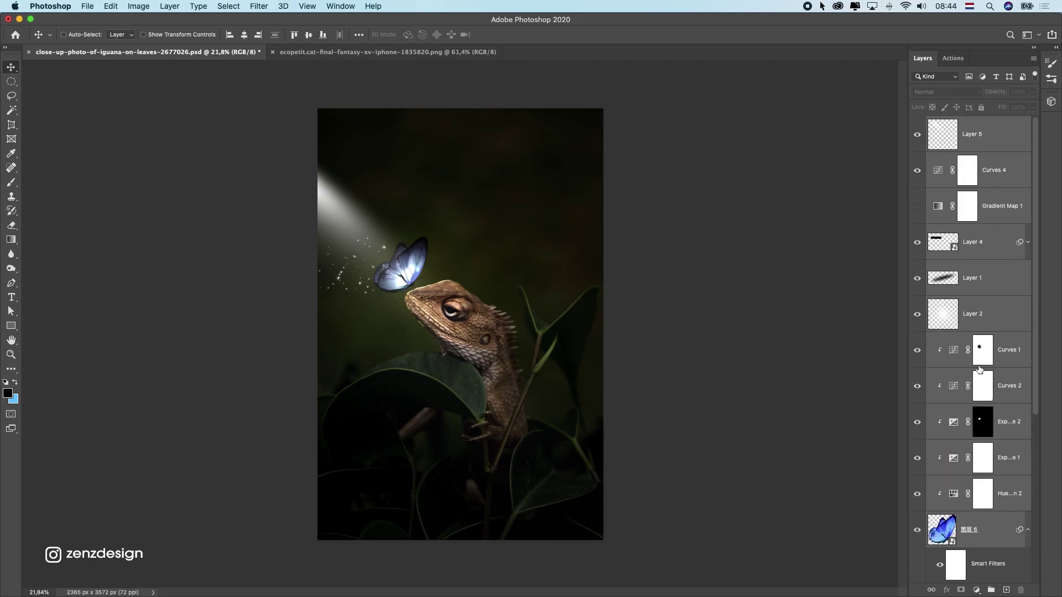
pyautogui.press('super+j')
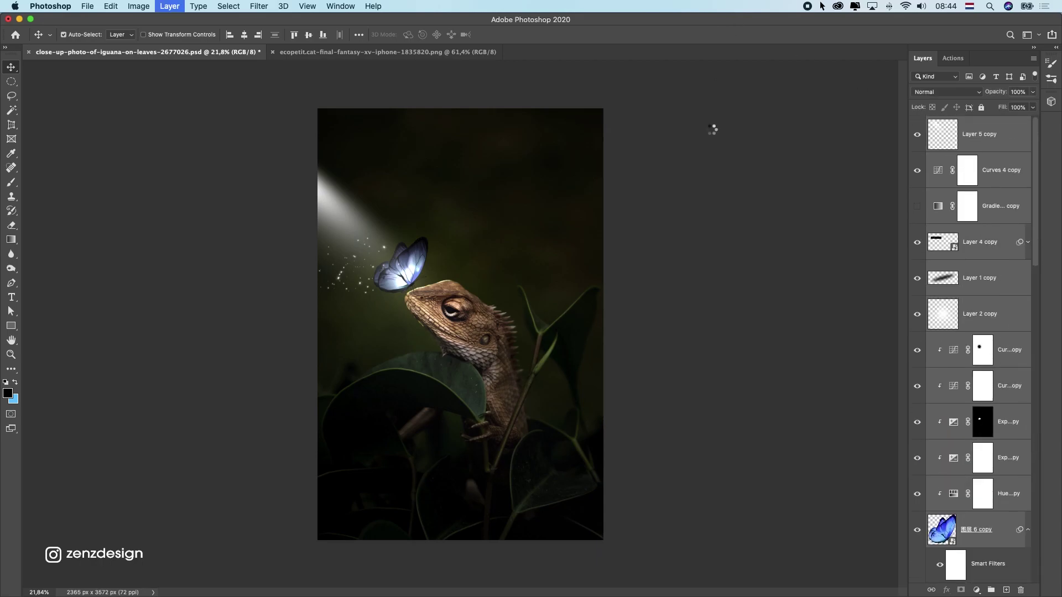
pyautogui.press('super+e')
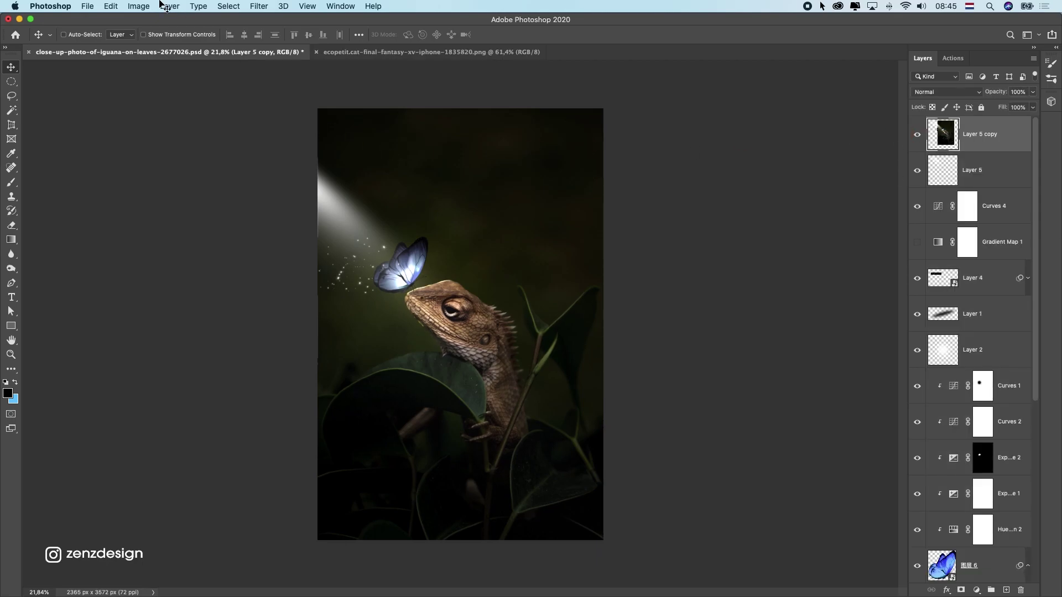
# Flip the merged copy vertically and move it to cover the lower part of the picture.
pyautogui.click(111, 6)
pyautogui.moveTo(210, 264)
pyautogui.click(347, 446)
pyautogui.moveTo(467, 265); pyautogui.dragTo(468, 256)
# Apply the Displace filter to the flipped copy at horizontal scale 10 and vertical scale 30, using a displacement map from the desktop.
pyautogui.click(169, 6)
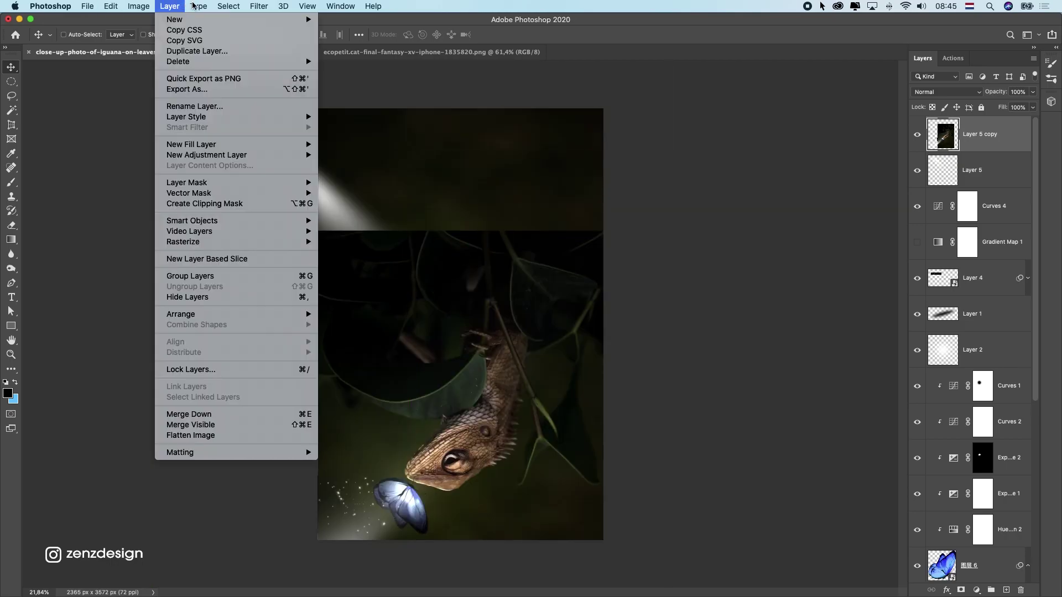
pyautogui.moveTo(259, 6)
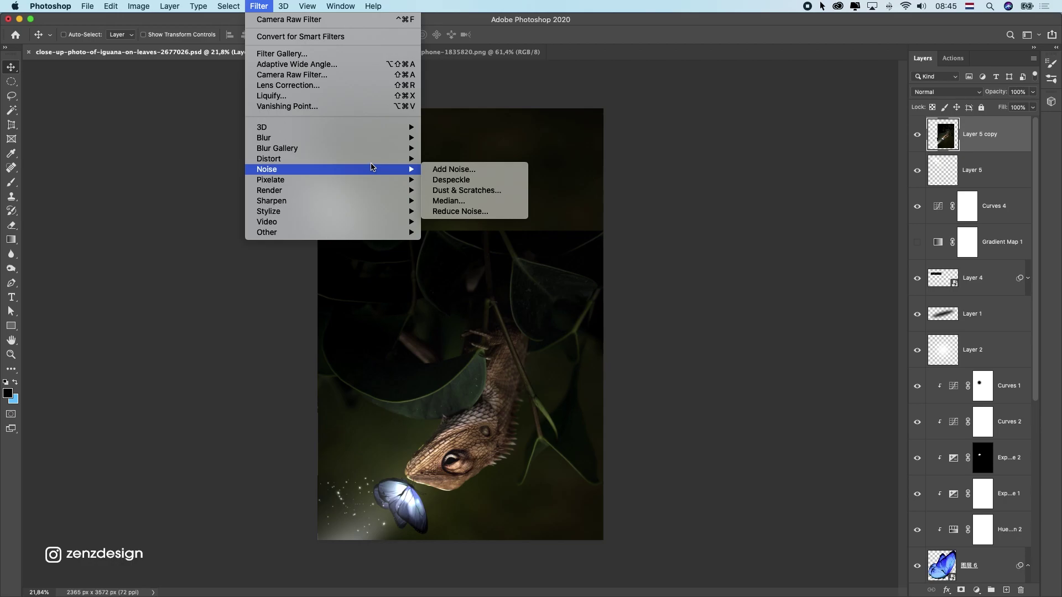
pyautogui.moveTo(376, 161)
pyautogui.click(434, 172)
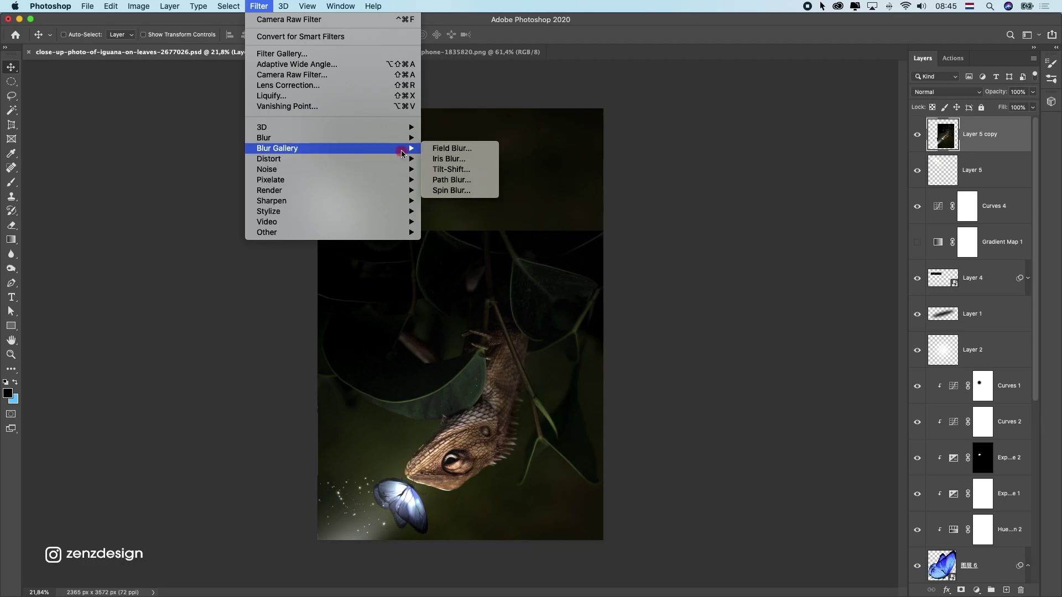
pyautogui.click(515, 159)
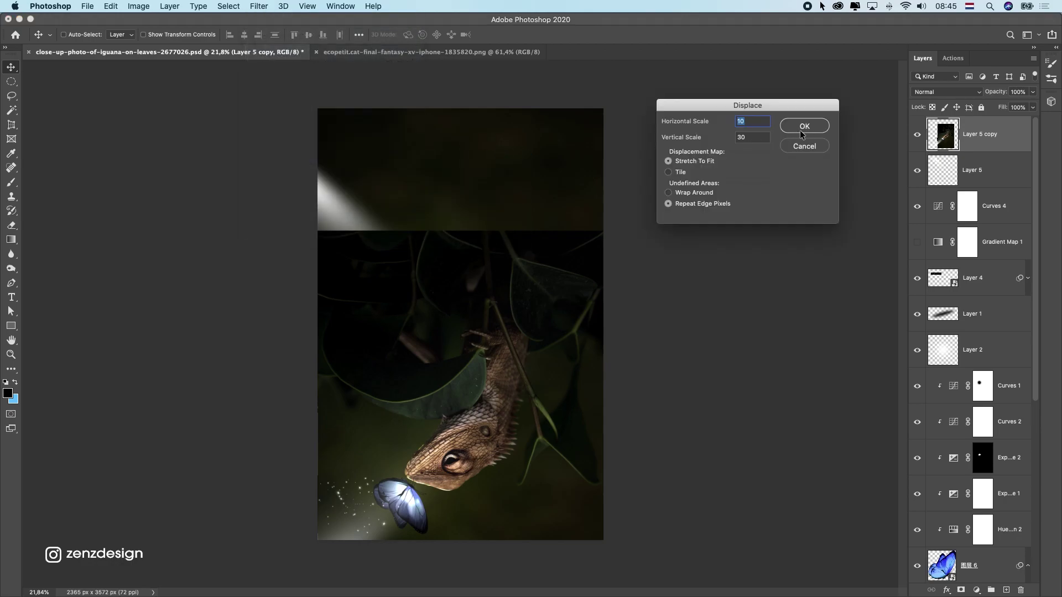
pyautogui.press('Return')
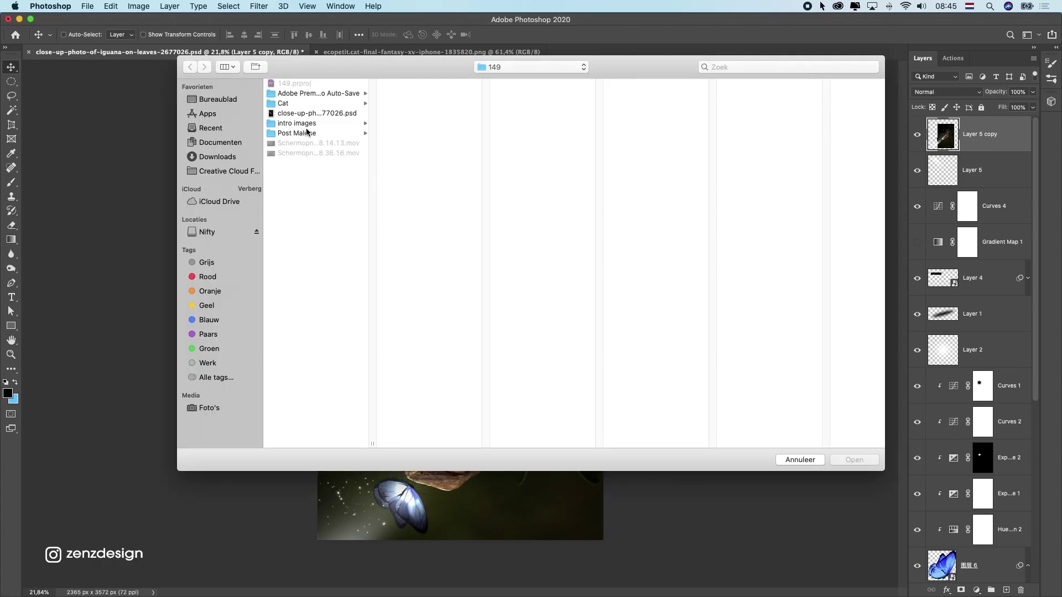
pyautogui.click(319, 114)
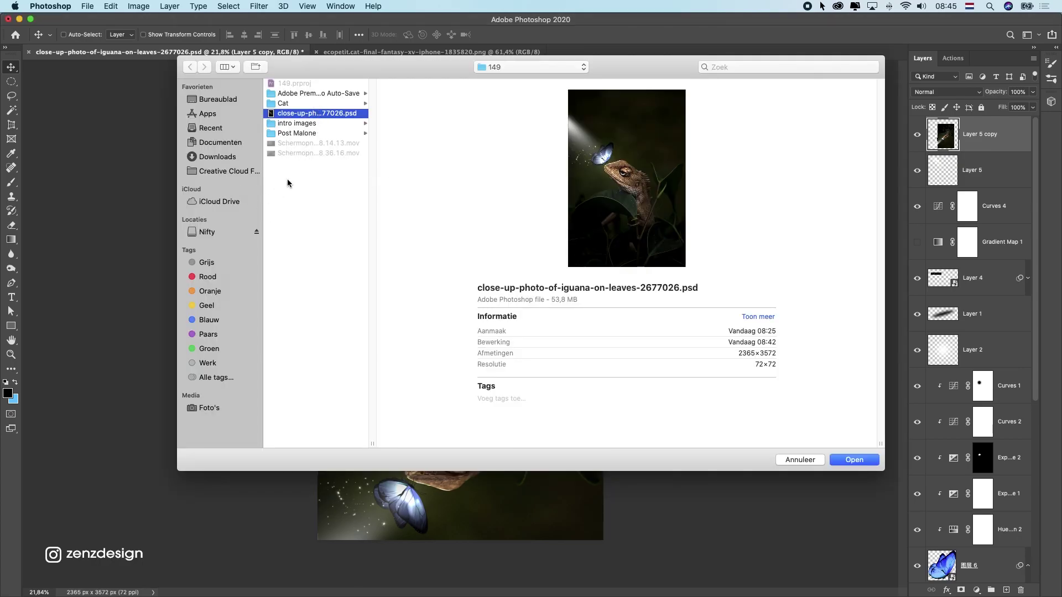
pyautogui.click(218, 99)
pyautogui.doubleClick(310, 104)
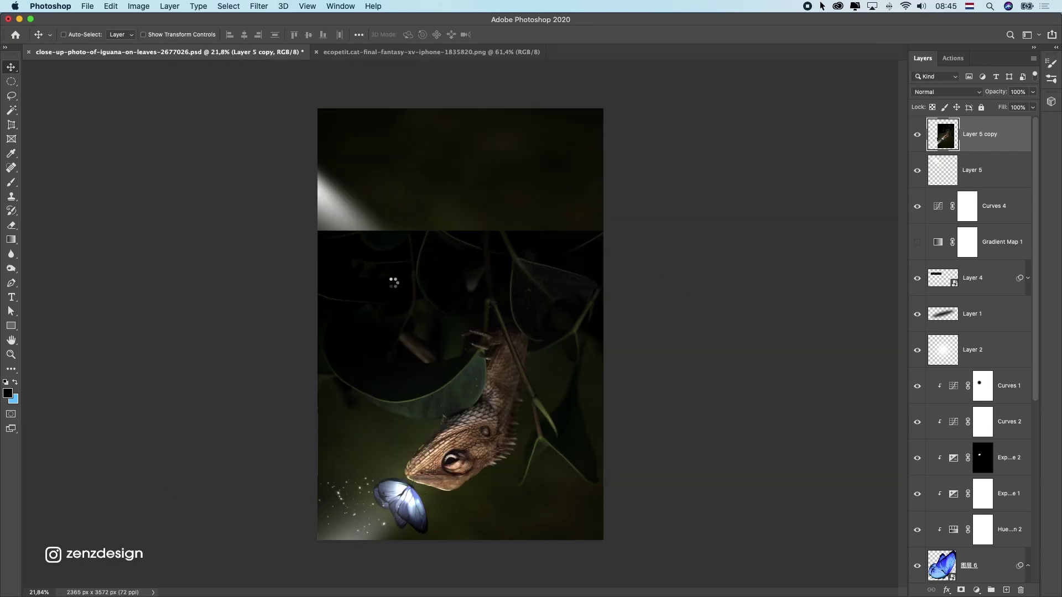
pyautogui.moveTo(561, 230)
pyautogui.mouseDown()
pyautogui.moveTo(562, 355)
pyautogui.moveTo(564, 232)
pyautogui.moveTo(567, 245)
pyautogui.mouseUp()
pyautogui.press('super+z')
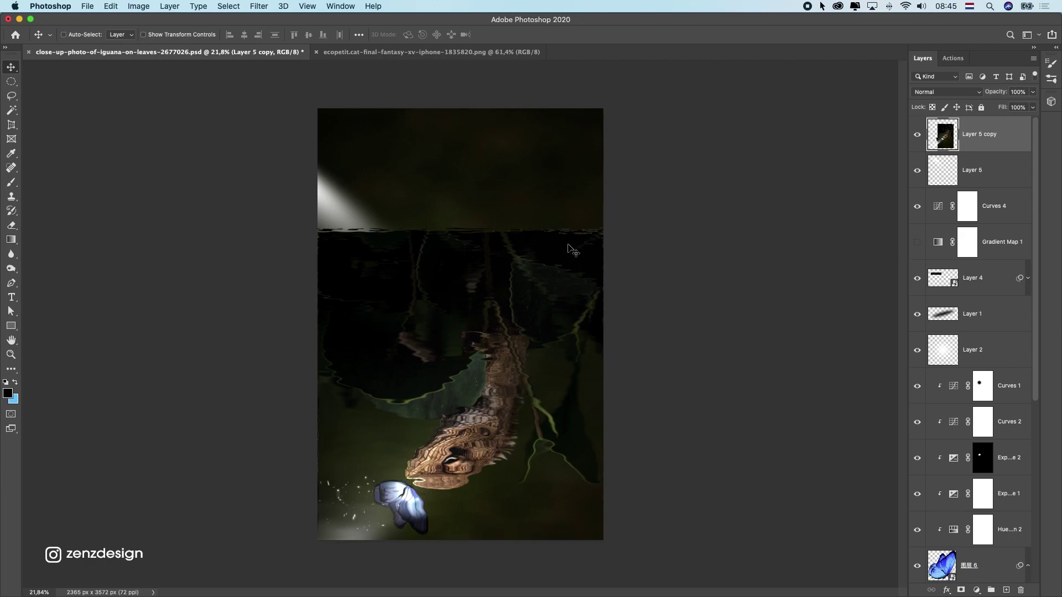
# Add a layer mask to the rippled copy and try fading it with a linear gradient.
pyautogui.click(962, 590)
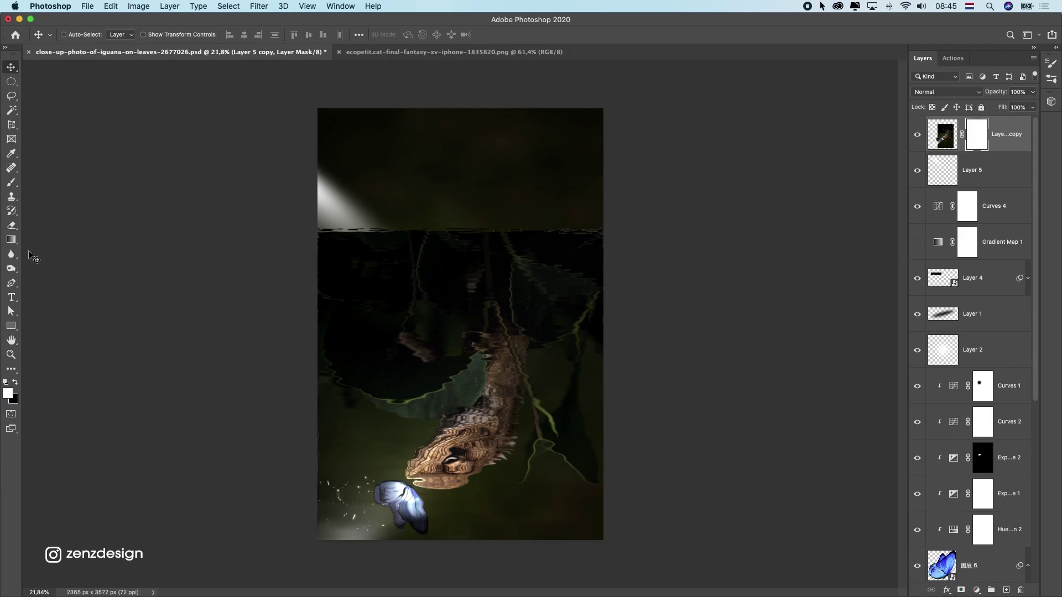
pyautogui.click(11, 240)
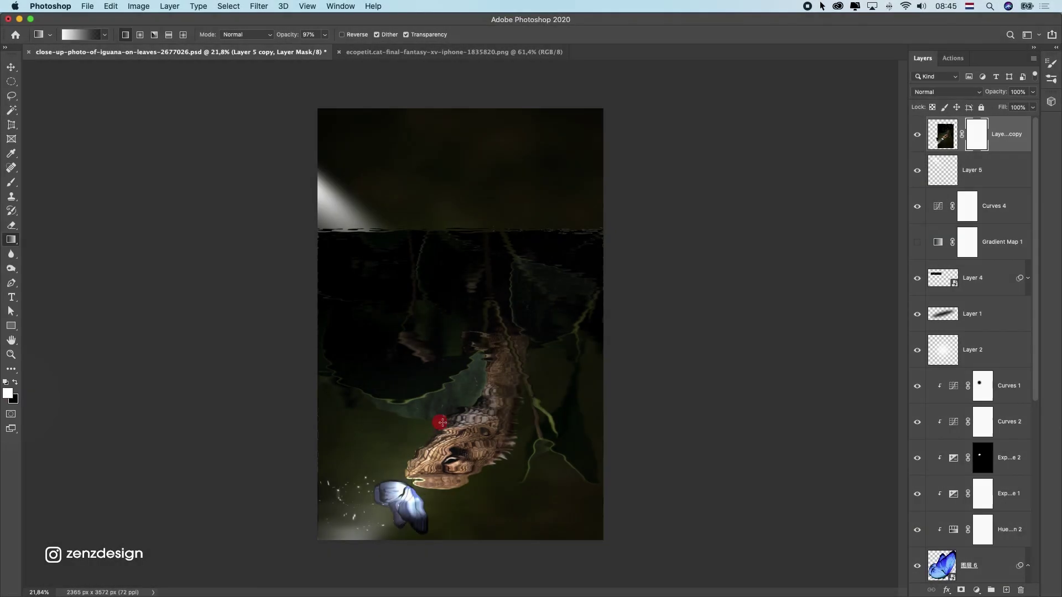
pyautogui.moveTo(486, 389); pyautogui.dragTo(486, 350)
pyautogui.press('super+z')
pyautogui.moveTo(493, 389); pyautogui.dragTo(508, 337)
pyautogui.press('super+z')
# Lower the rippled copy until its upper edge crosses the iguana's head just below the butterfly.
pyautogui.click(12, 66)
pyautogui.moveTo(514, 289); pyautogui.dragTo(470, 423)
pyautogui.scroll(-2, 484, 385)
pyautogui.press('super+z')
pyautogui.press('super+z')
pyautogui.press('super+z')
pyautogui.moveTo(552, 241); pyautogui.dragTo(547, 292)
# Mask the rippled copy with a gradient and position it as a water reflection beneath the iguana and leaves.
pyautogui.click(9, 241)
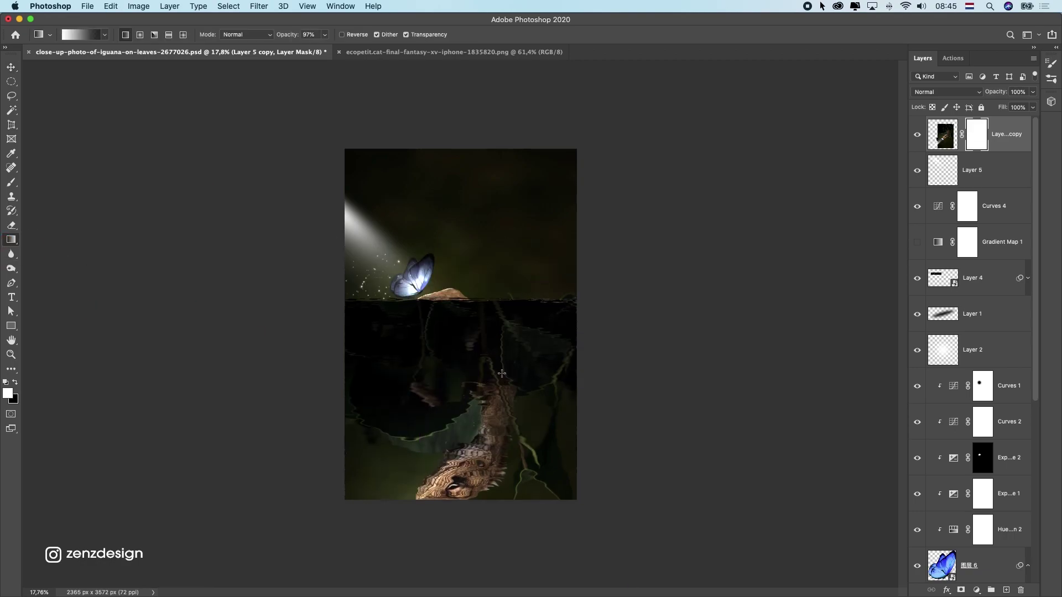
pyautogui.moveTo(500, 369); pyautogui.dragTo(548, 410)
pyautogui.click(11, 67)
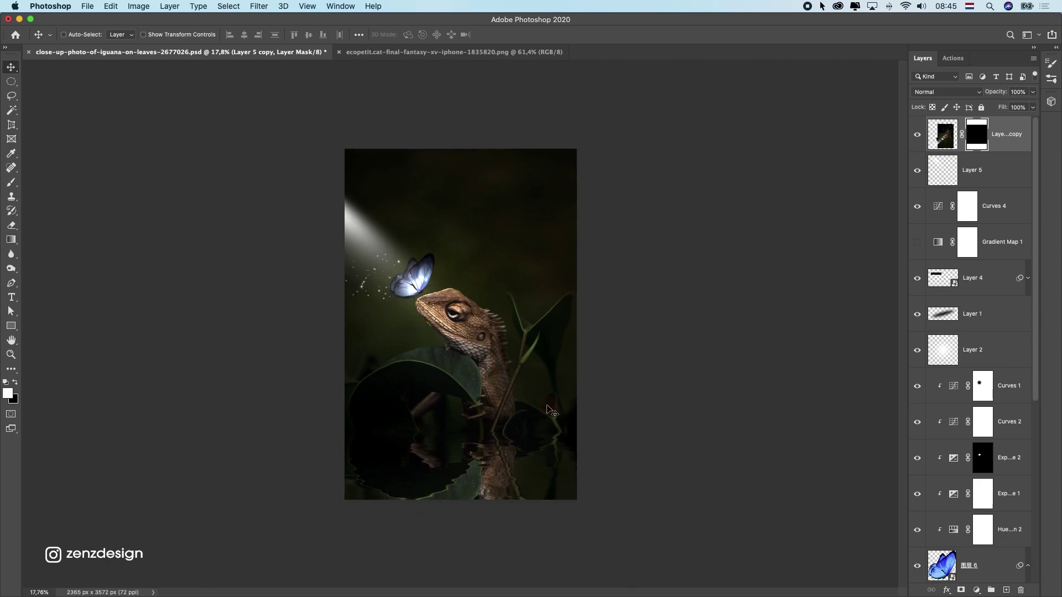
pyautogui.moveTo(533, 369); pyautogui.dragTo(523, 359)
# Examine the water reflection and compare the composite with and without it.
pyautogui.scroll(-5, 520, 375)
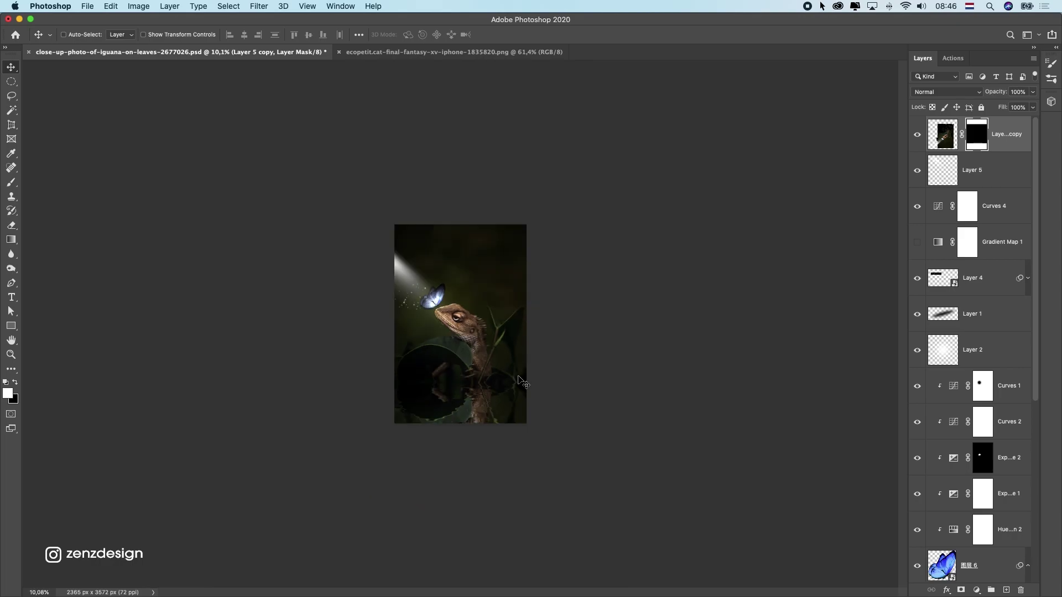
pyautogui.scroll(10, 519, 375)
pyautogui.scroll(-8, 516, 374)
pyautogui.scroll(-1, 528, 375)
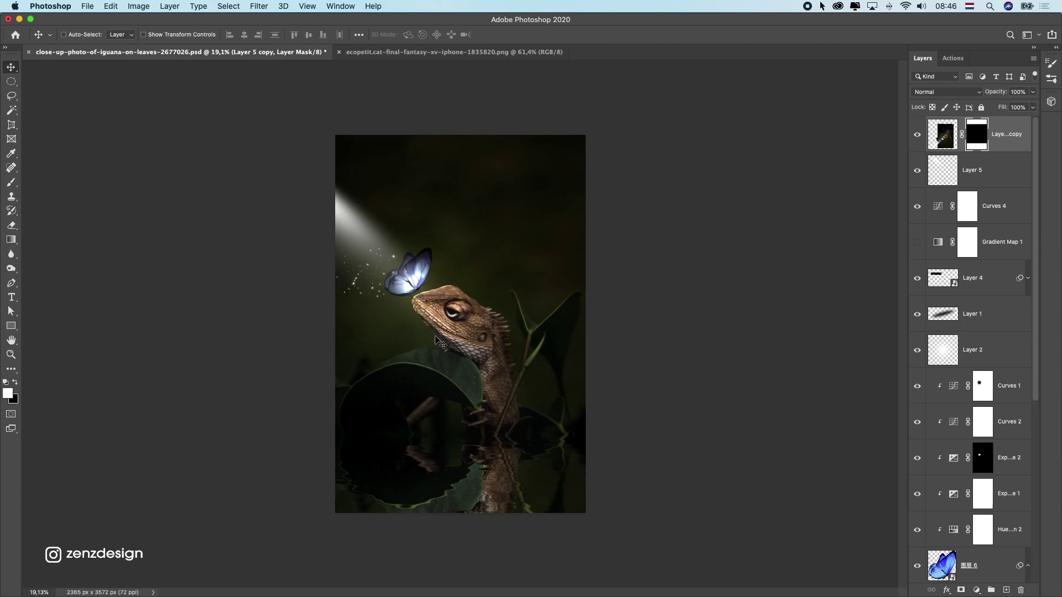
pyautogui.scroll(-3, 513, 306)
pyautogui.click(915, 135)
pyautogui.click(915, 135)
pyautogui.scroll(2, 456, 284)
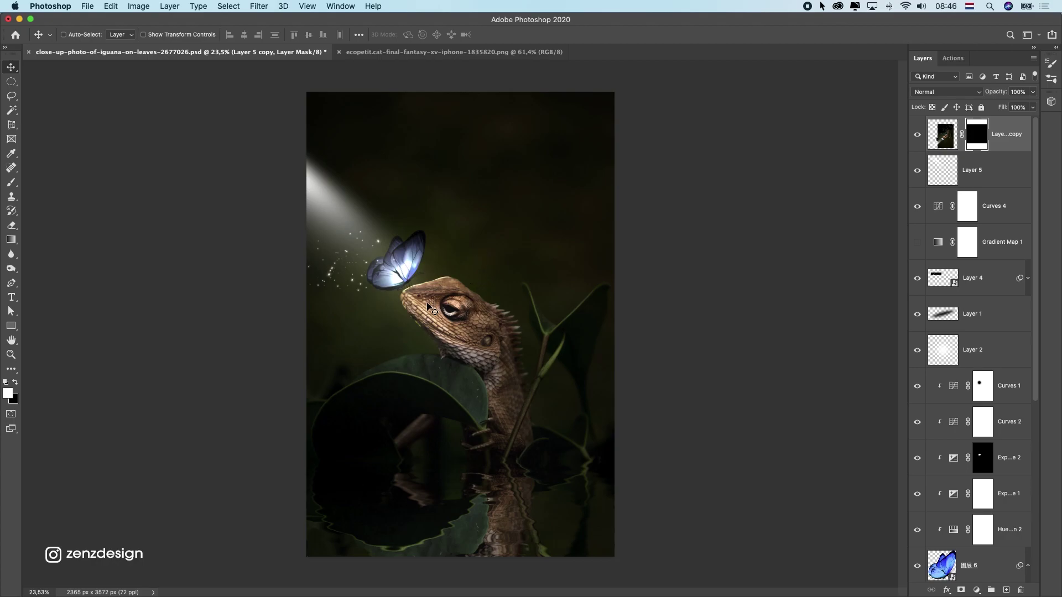
# Export the finished composite as iguana-on-leaves.png.
pyautogui.click(138, 6)
pyautogui.moveTo(87, 6)
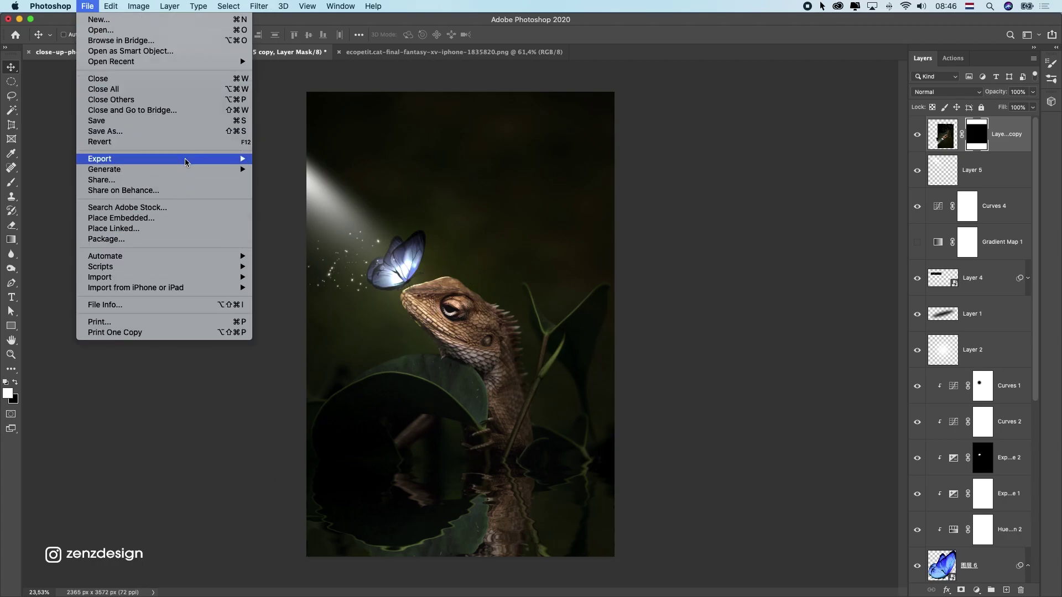
pyautogui.moveTo(187, 161)
pyautogui.click(349, 206)
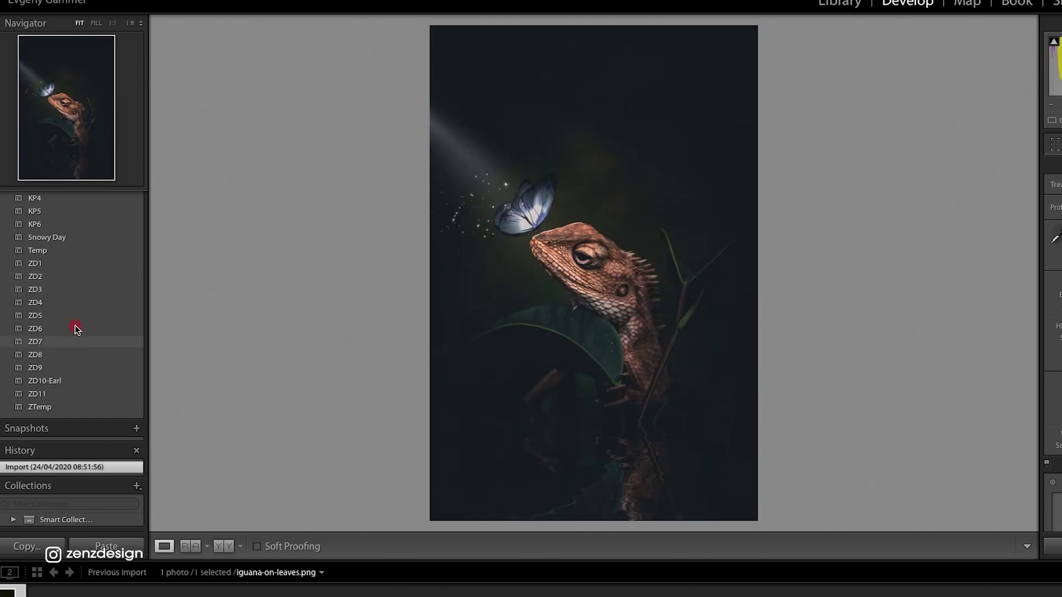
# Switch to Lightroom and grade iguana-on-leaves.png by trying preset ZD6, applying ZD7 and setting Exposure to 0.95.
pyautogui.click(63, 330)
pyautogui.click(35, 341)
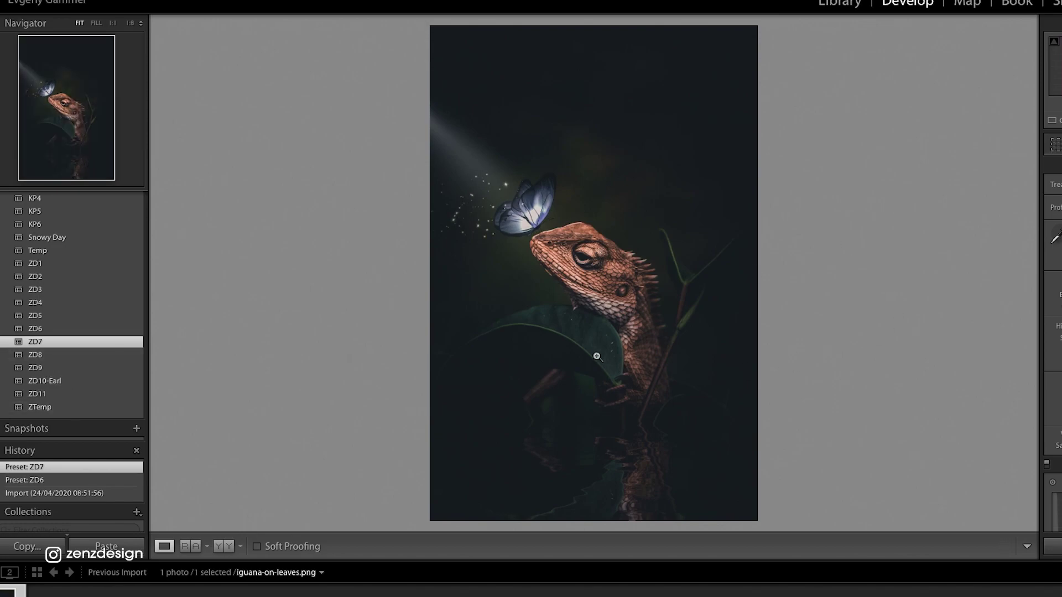
pyautogui.scroll(-1, 1051, 332)
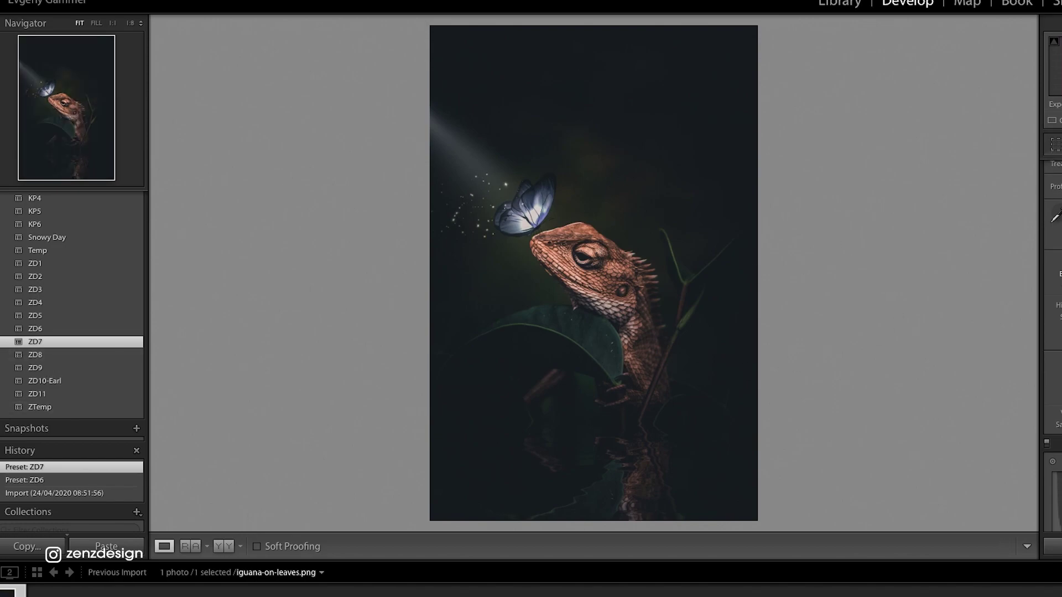
pyautogui.moveTo(1054, 274); pyautogui.dragTo(1058, 273)
pyautogui.press('m')
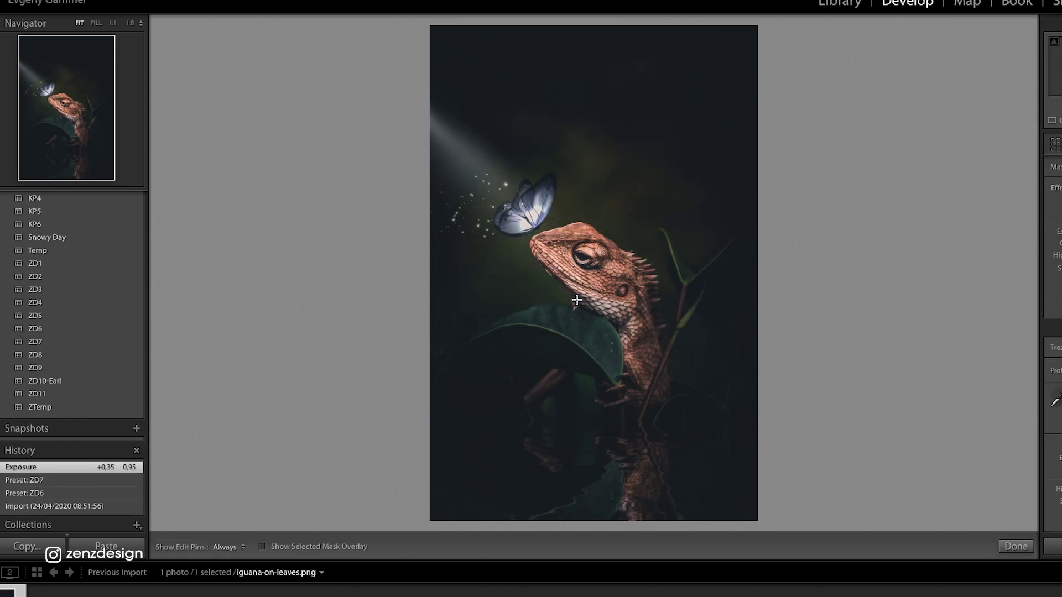
# Export the ZD7-graded photo to the hard drive as a JPEG.
pyautogui.rightClick(575, 258)
pyautogui.moveTo(664, 594)
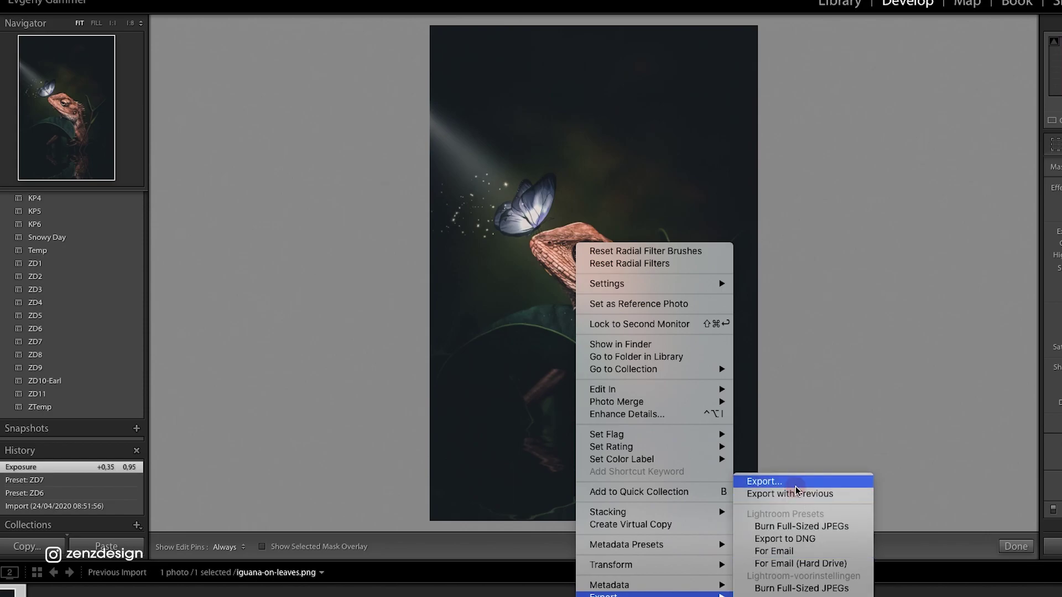
pyautogui.click(794, 490)
pyautogui.click(831, 395)
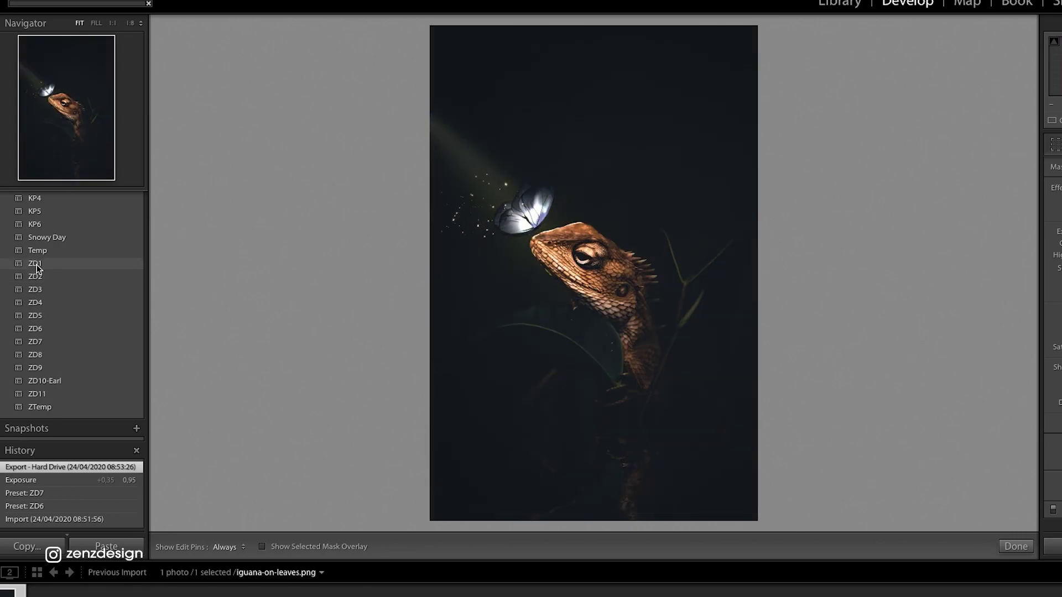
# Regrade the photo with the KP1 user preset and replace it with KP2.
pyautogui.scroll(3, 44, 249)
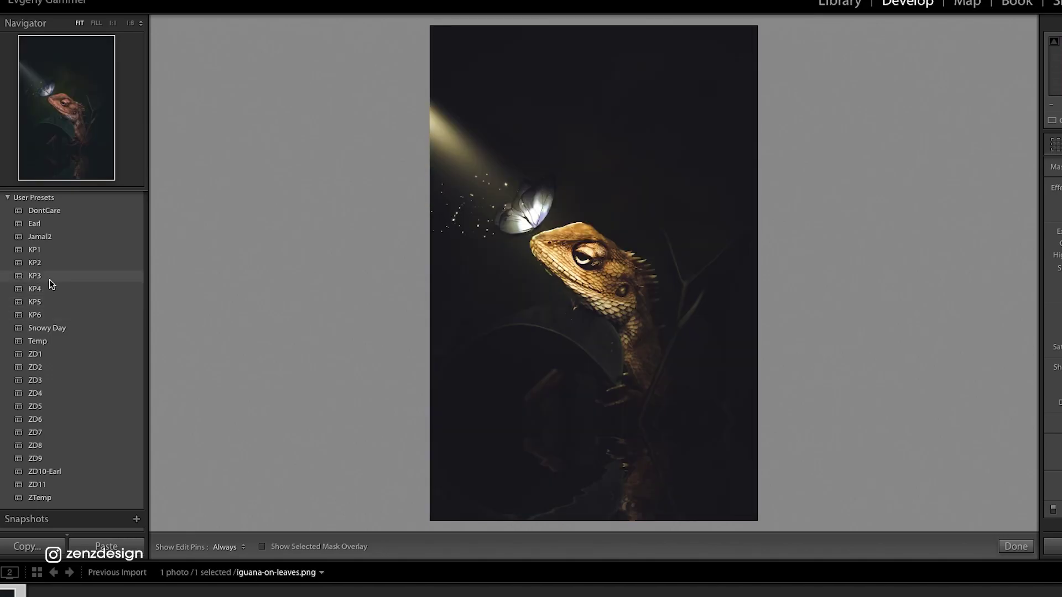
pyautogui.click(46, 251)
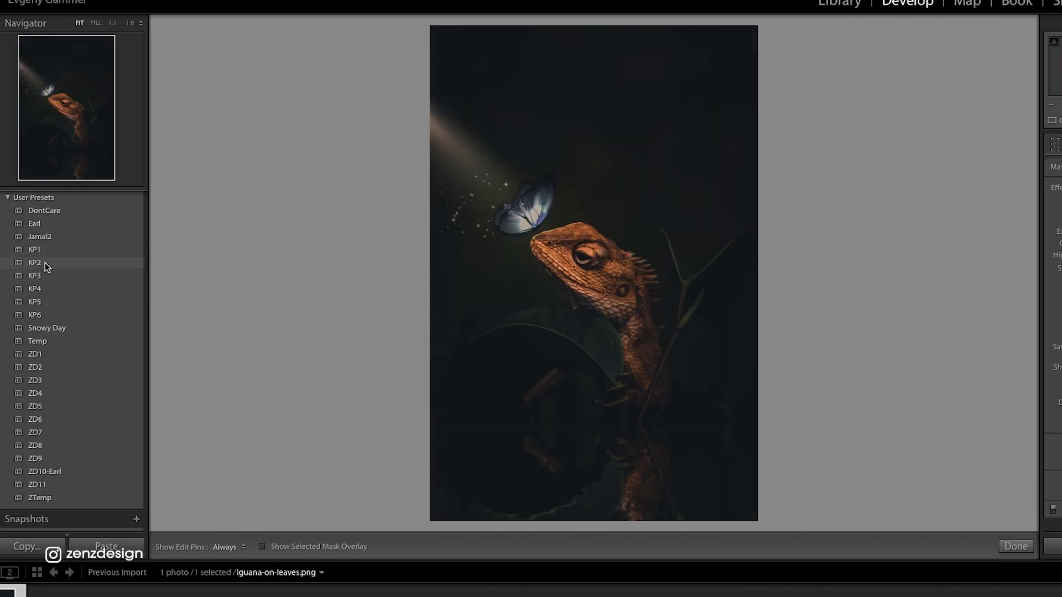
pyautogui.click(45, 262)
# Centre the radial filter just below the iguana's nose, tilt it and enlarge it well beyond the photo's sides.
pyautogui.moveTo(582, 261); pyautogui.dragTo(508, 201)
pyautogui.moveTo(658, 218); pyautogui.dragTo(592, 100)
pyautogui.moveTo(656, 348); pyautogui.dragTo(765, 457)
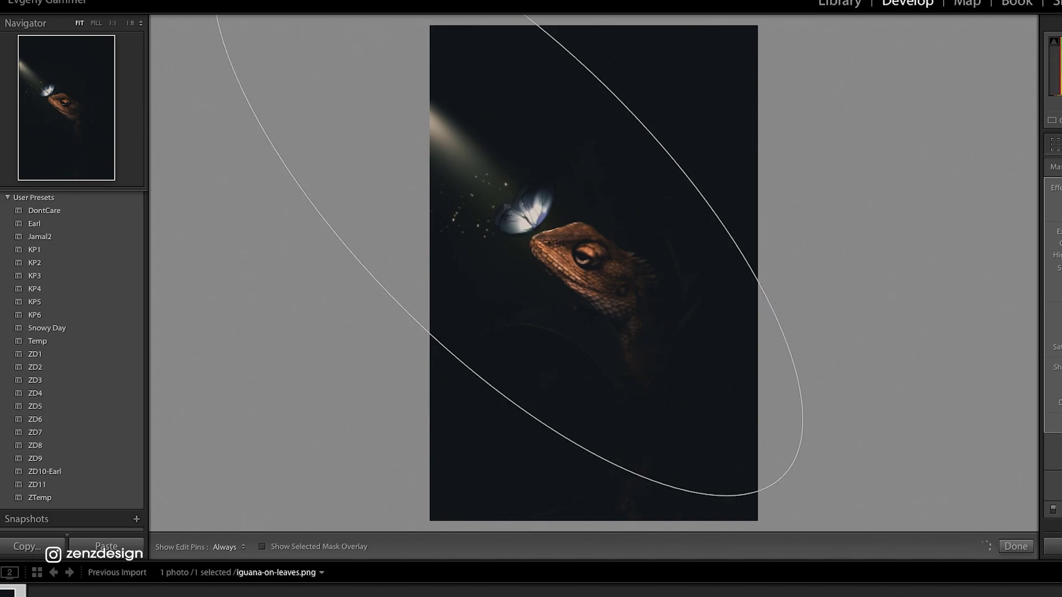
pyautogui.moveTo(539, 252); pyautogui.dragTo(536, 270)
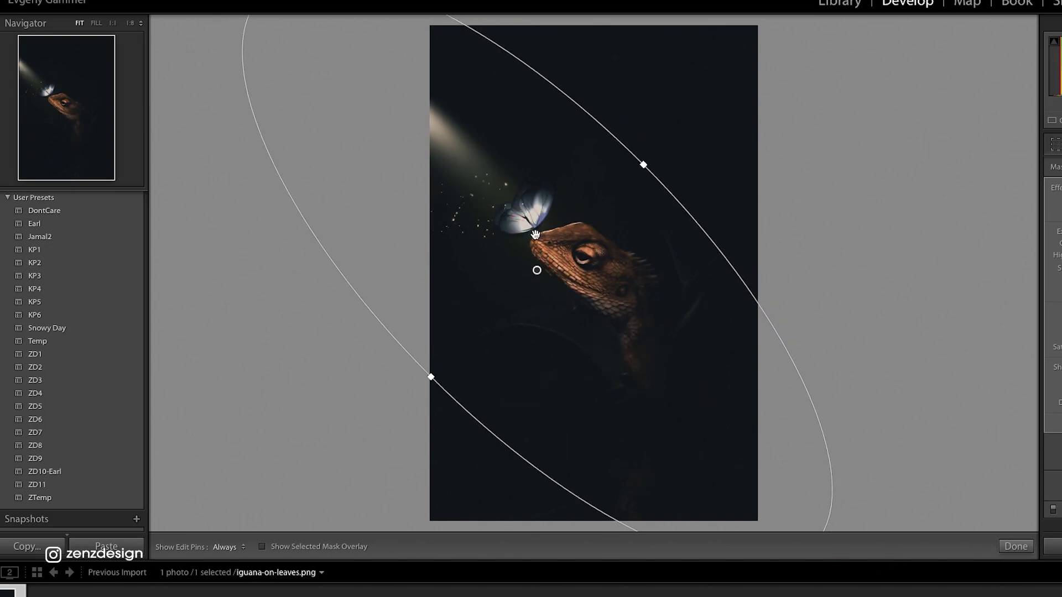
pyautogui.moveTo(642, 164); pyautogui.dragTo(905, 0)
pyautogui.moveTo(849, 45); pyautogui.dragTo(848, 45)
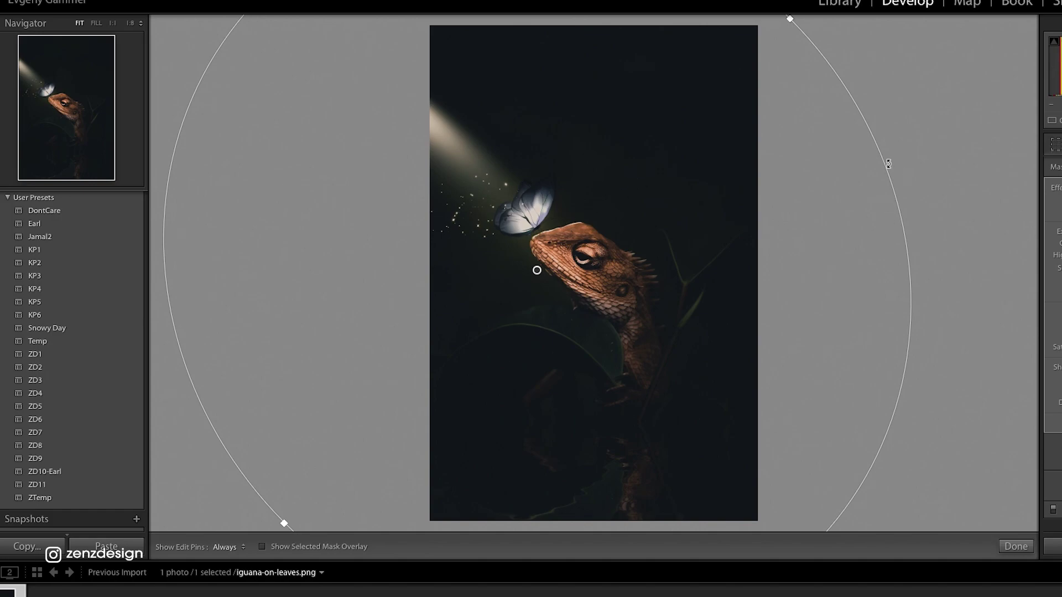
# Finish the radial filter edit and export the KP2-graded photo to the hard drive under a unique name.
pyautogui.rightClick(736, 197)
pyautogui.click(864, 173)
pyautogui.rightClick(571, 203)
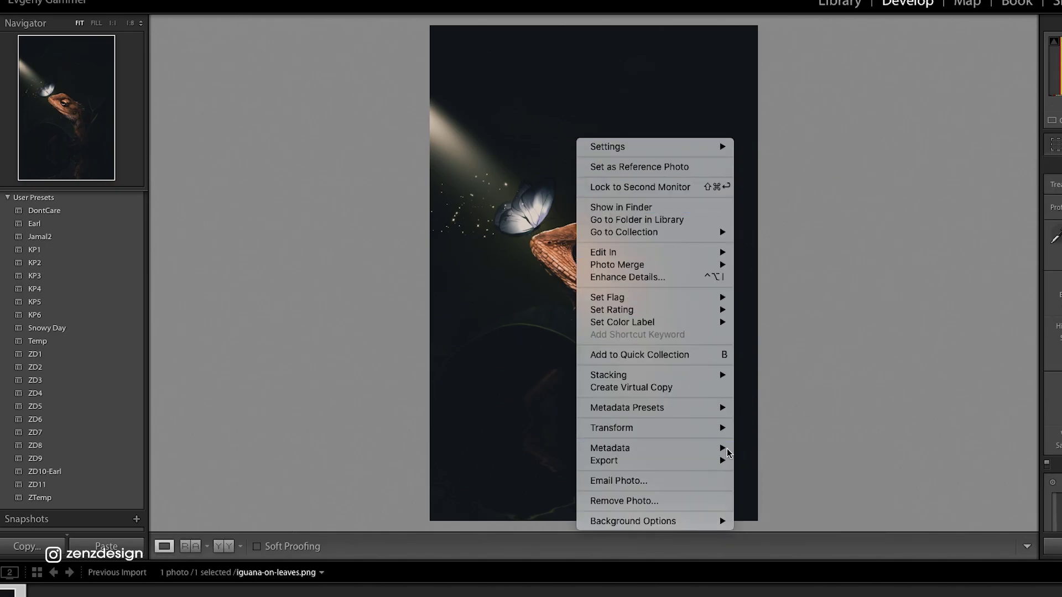
pyautogui.moveTo(724, 461)
pyautogui.click(760, 460)
pyautogui.click(823, 395)
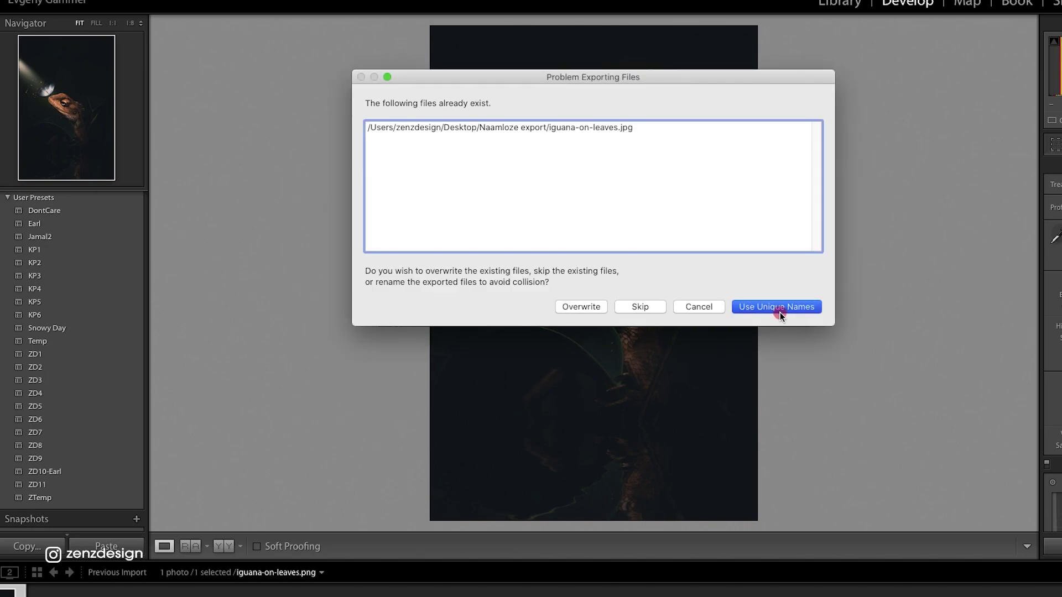
pyautogui.click(780, 308)
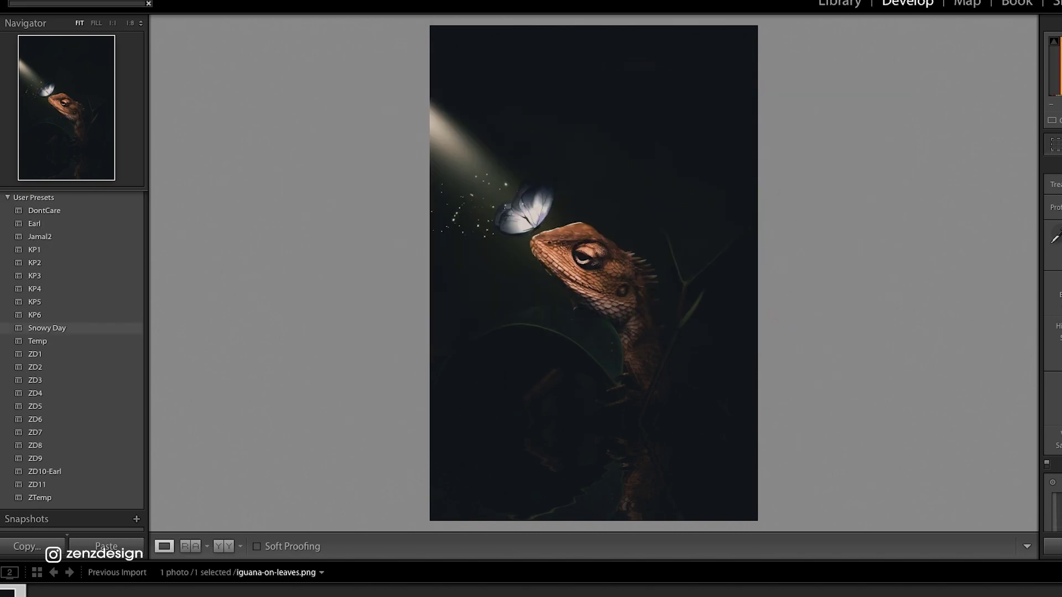
# Apply the ZD1 user preset, move its radial filter onto the light beam and tilt it.
pyautogui.click(35, 356)
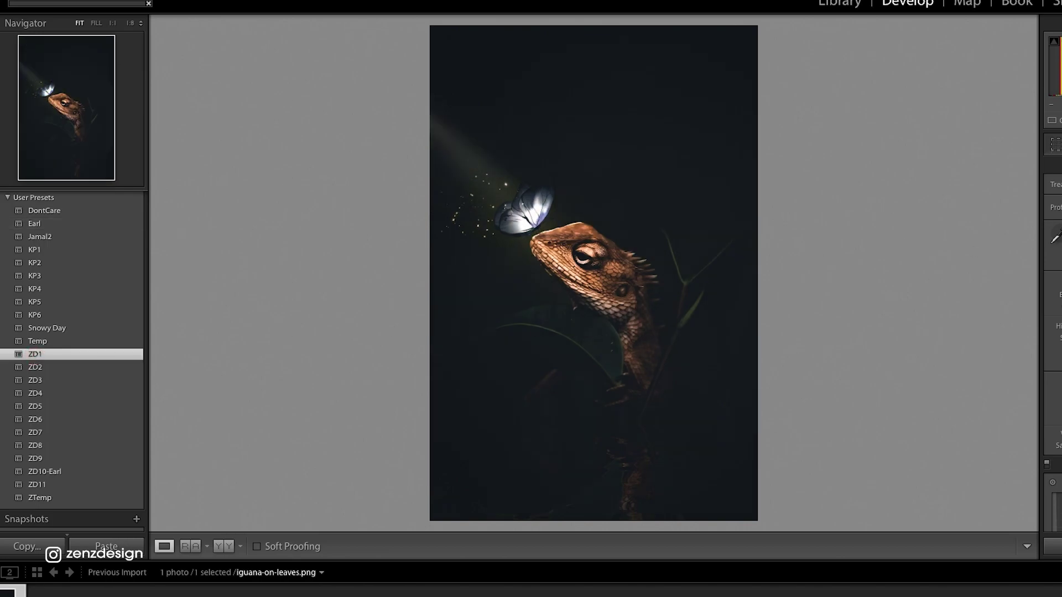
pyautogui.click(1061, 145)
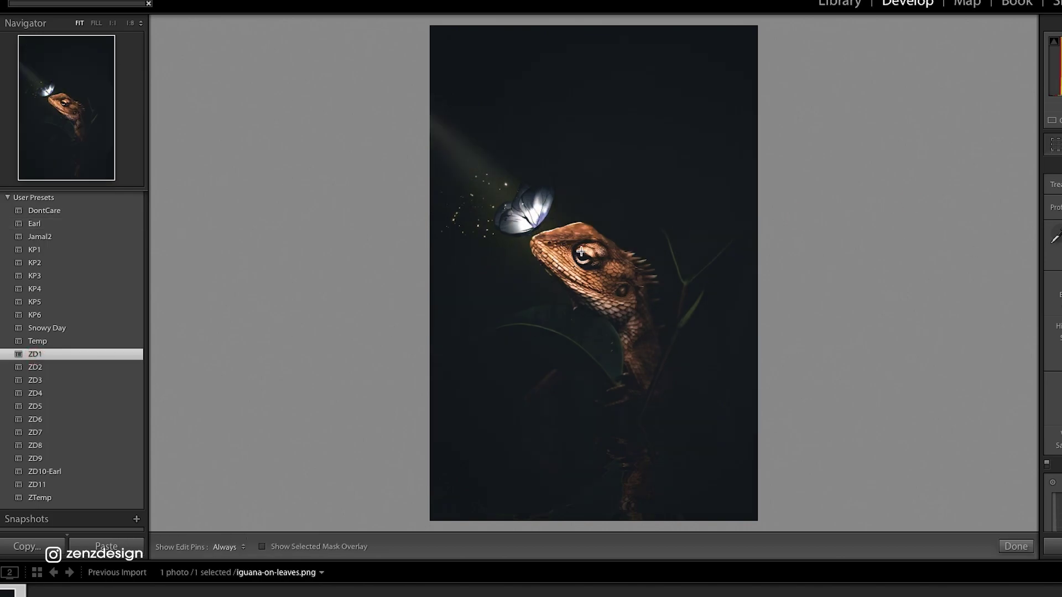
pyautogui.click(624, 292)
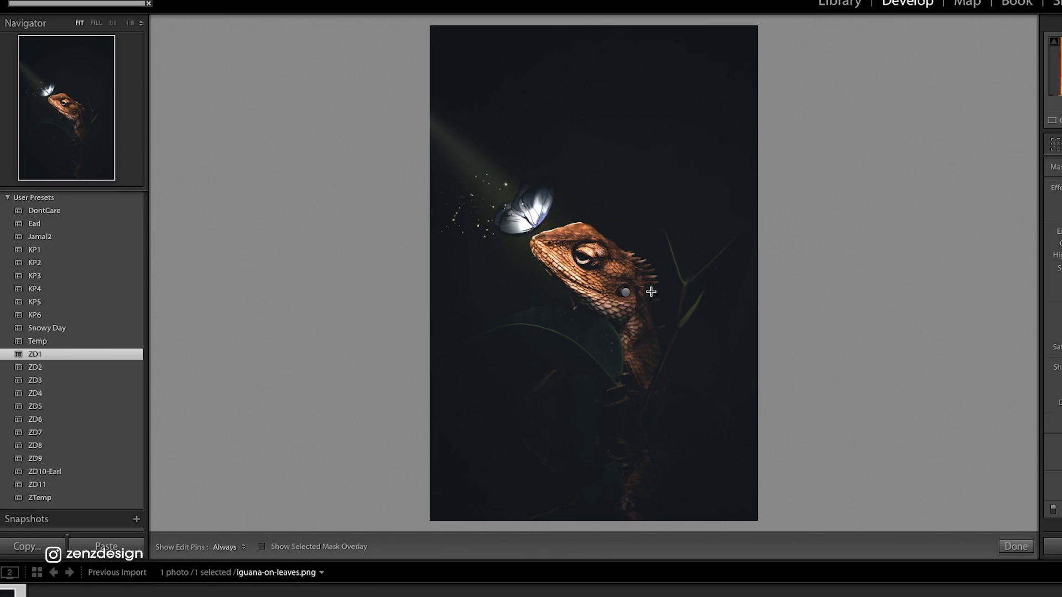
pyautogui.moveTo(625, 292); pyautogui.dragTo(459, 159)
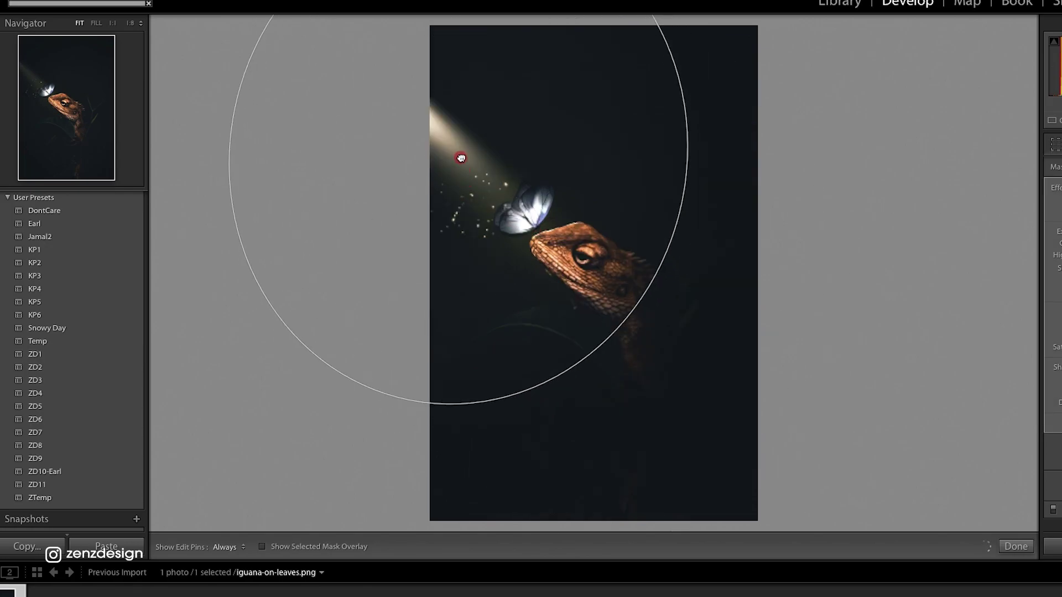
pyautogui.moveTo(675, 229); pyautogui.dragTo(669, 93)
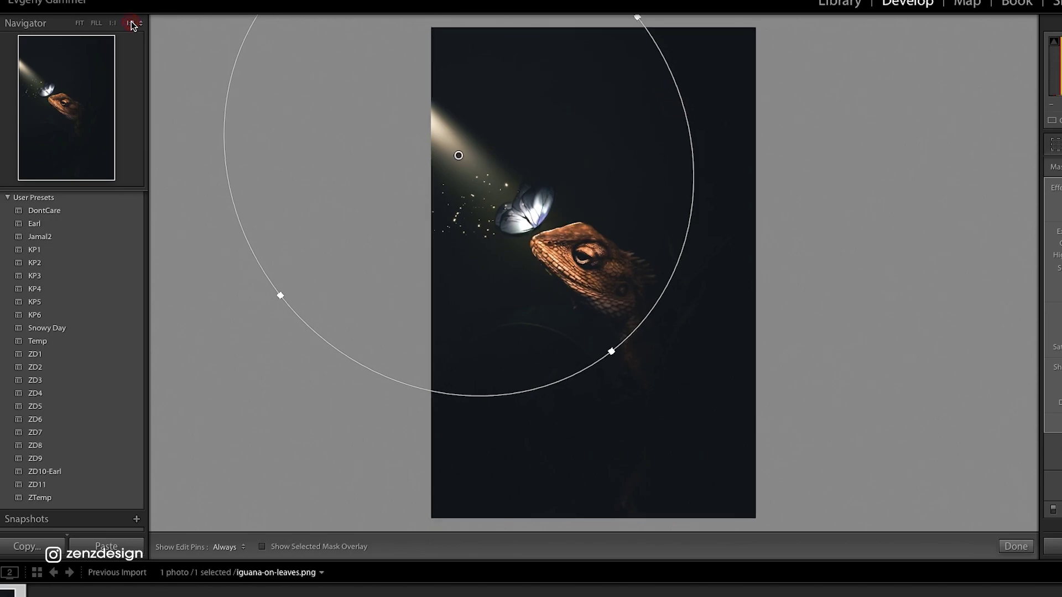
# Enlarge the radial filter well beyond the photo's edges, shift its centre slightly towards the butterfly and finish the filter edit.
pyautogui.click(131, 23)
pyautogui.moveTo(603, 320); pyautogui.dragTo(827, 517)
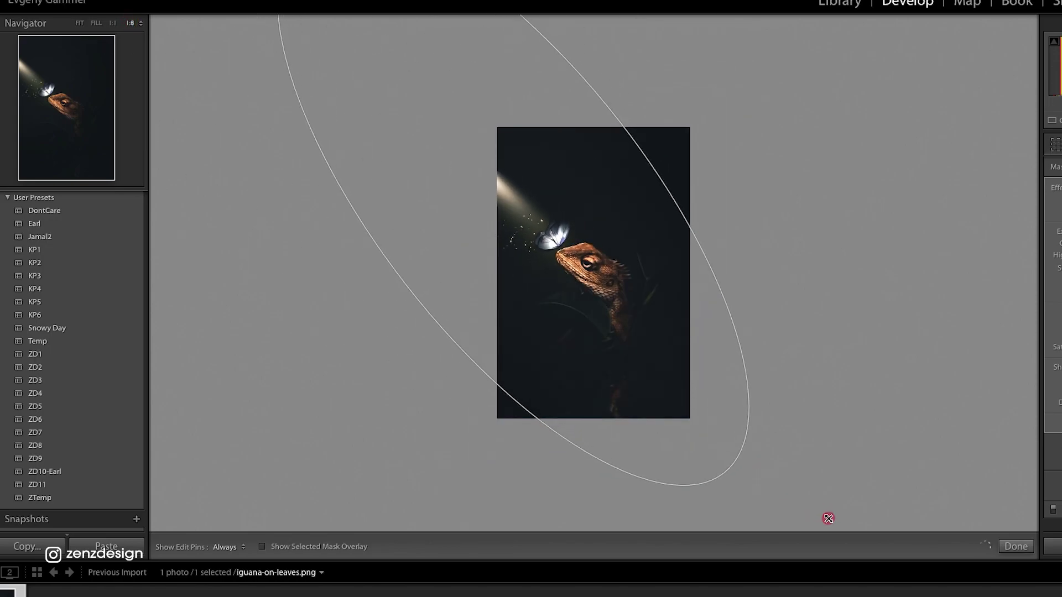
pyautogui.moveTo(619, 121); pyautogui.dragTo(759, 41)
pyautogui.moveTo(512, 203)
pyautogui.mouseDown()
pyautogui.moveTo(604, 330)
pyautogui.moveTo(538, 332)
pyautogui.moveTo(505, 237)
pyautogui.moveTo(523, 211)
pyautogui.mouseUp()
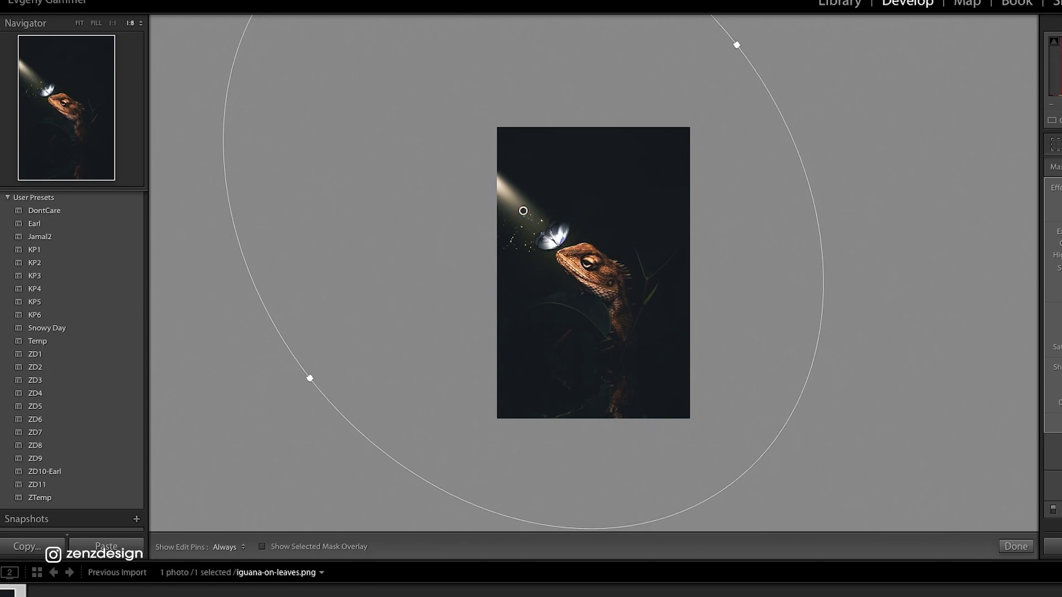
pyautogui.press('Return')
# Export the ZD1-graded photo into the Naamloze export subfolder on the Desktop, using a unique name.
pyautogui.rightClick(578, 214)
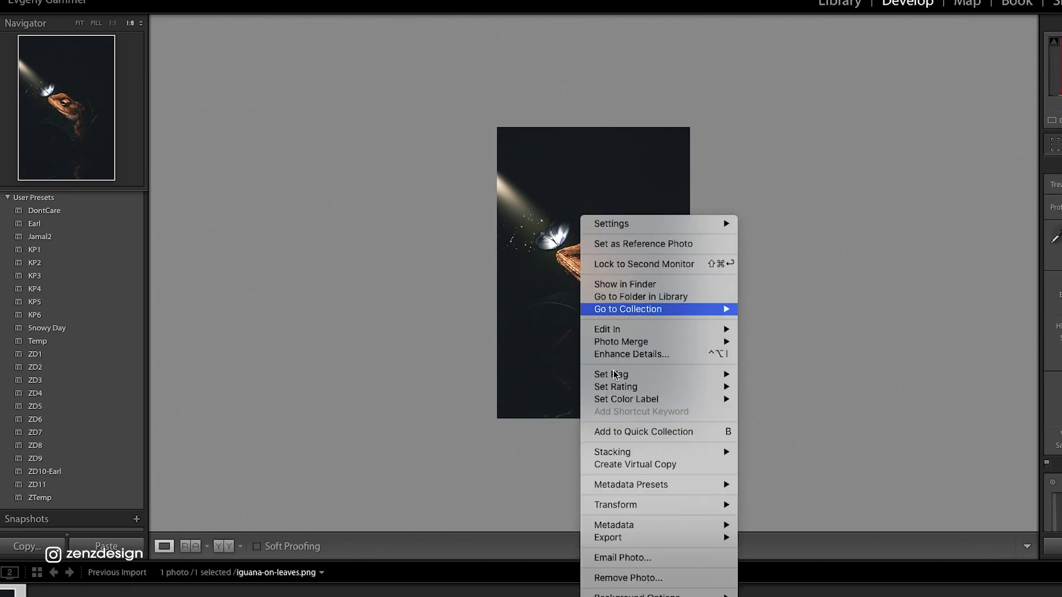
pyautogui.moveTo(665, 546)
pyautogui.click(783, 482)
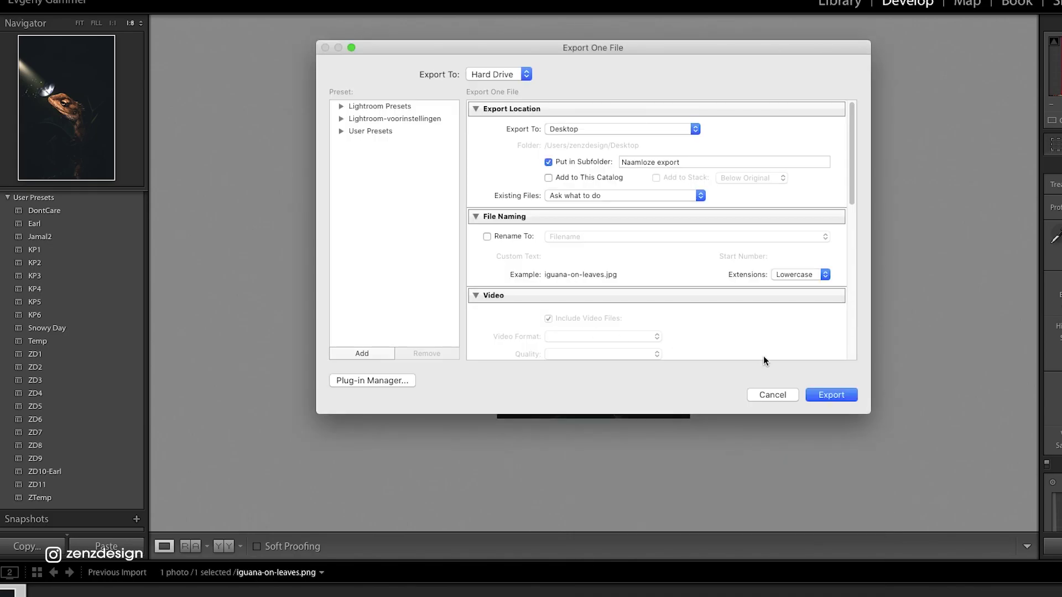
pyautogui.click(827, 394)
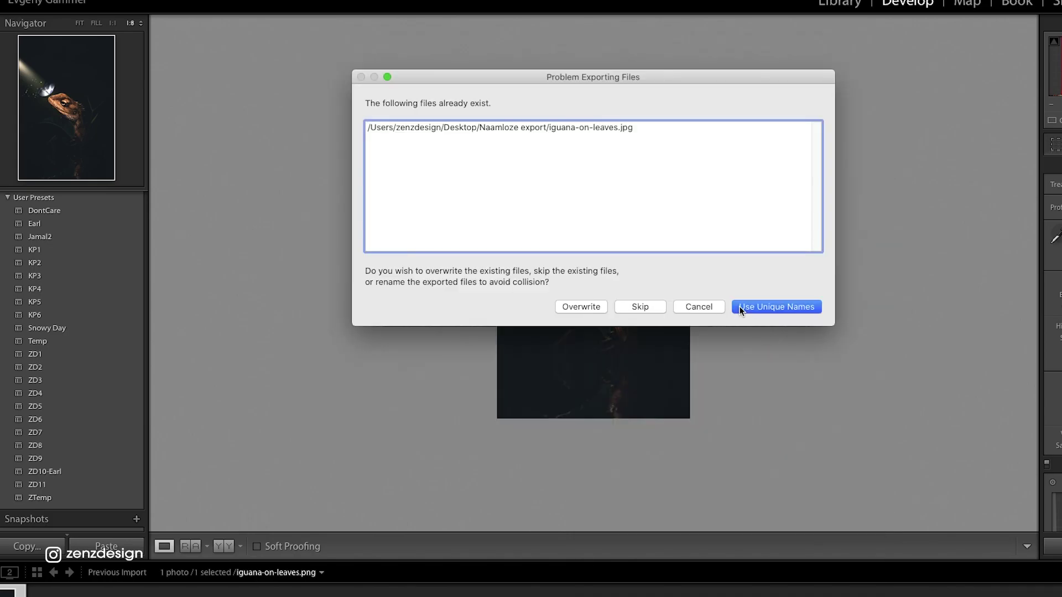
pyautogui.click(762, 309)
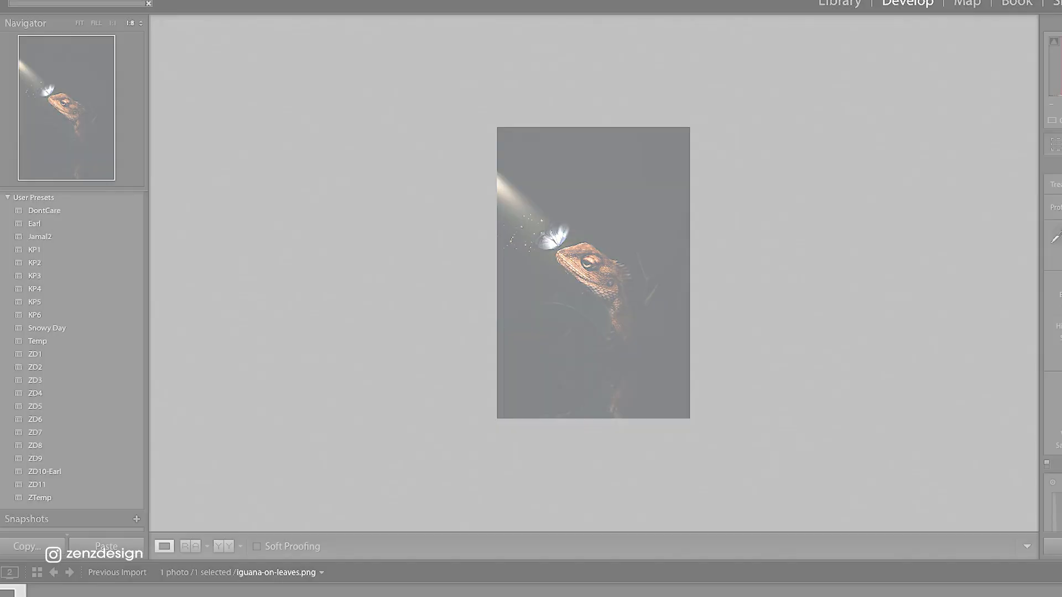
# Switch to Photoshop and compare the exported versions iguana-on-leaves.jpg, iguana-on-leaves-2.jpg and iguana-on-leaves-3.jpg.
pyautogui.press('Return')
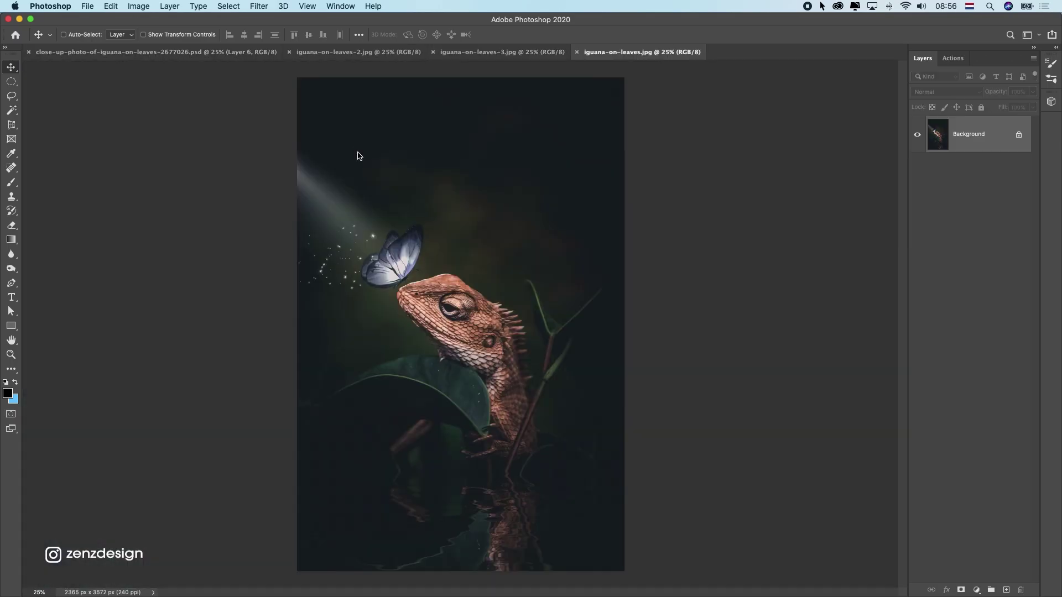
pyautogui.click(481, 51)
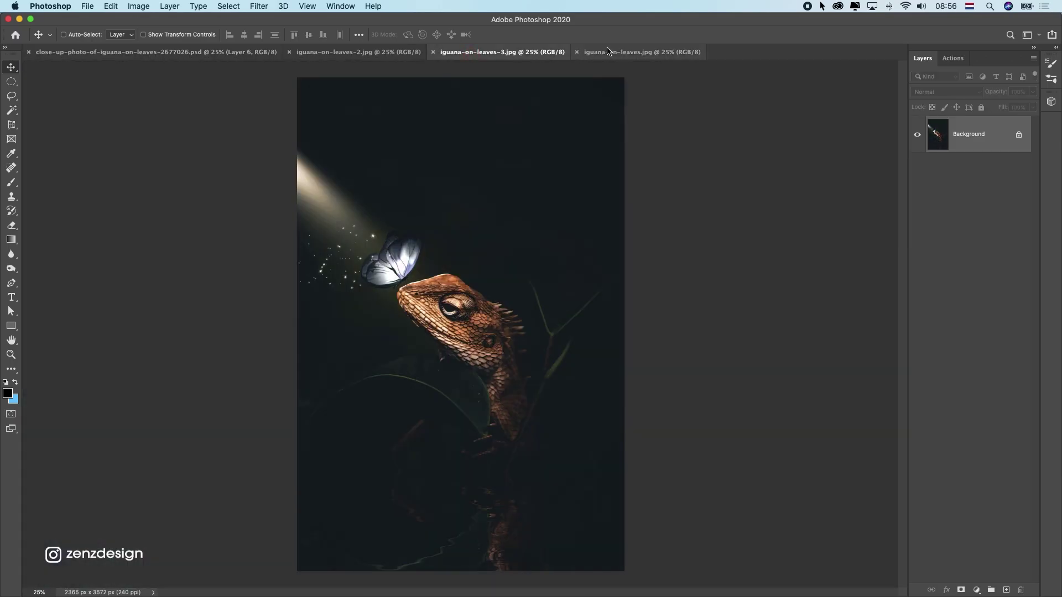
pyautogui.click(380, 52)
pyautogui.click(486, 52)
pyautogui.click(378, 52)
pyautogui.click(485, 51)
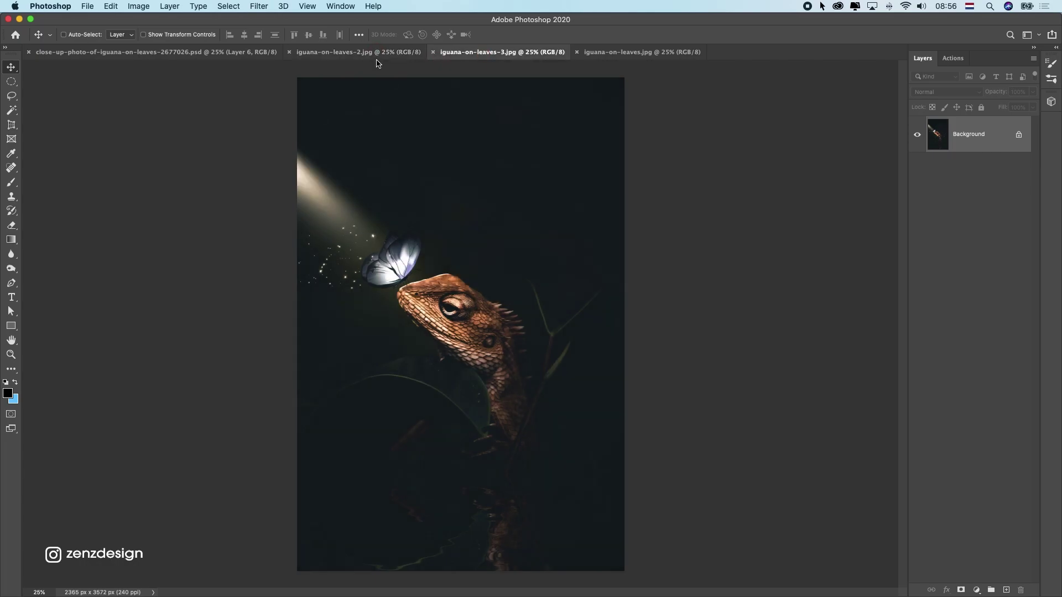
# Paste the iguana-on-leaves-3.jpg version into the layered iguana PSD as the top layer.
pyautogui.click(241, 52)
pyautogui.moveTo(1035, 205); pyautogui.dragTo(1035, 106)
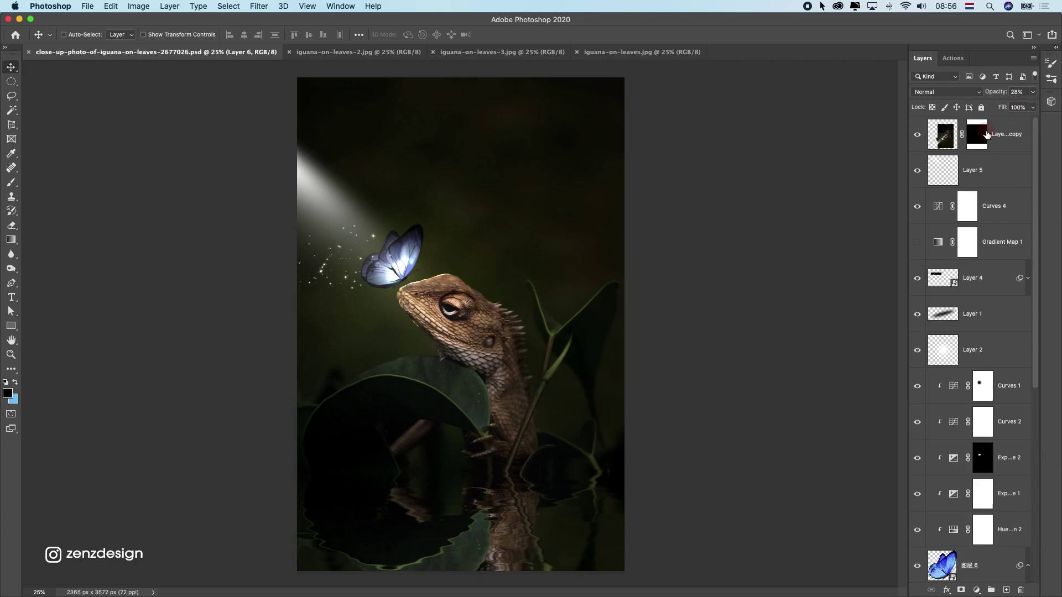
pyautogui.click(1018, 142)
pyautogui.press('super+v')
# Check the image with Layer 8 hidden and Gradient Map 1 toggled, and set Layer 8's opacity to 80%.
pyautogui.click(916, 135)
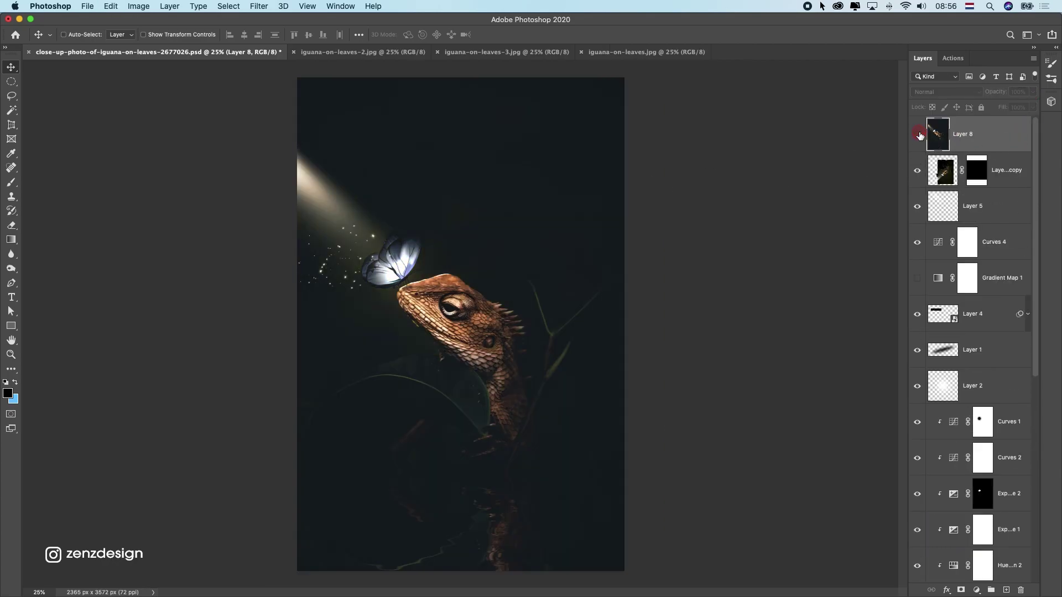
pyautogui.click(916, 278)
pyautogui.click(924, 284)
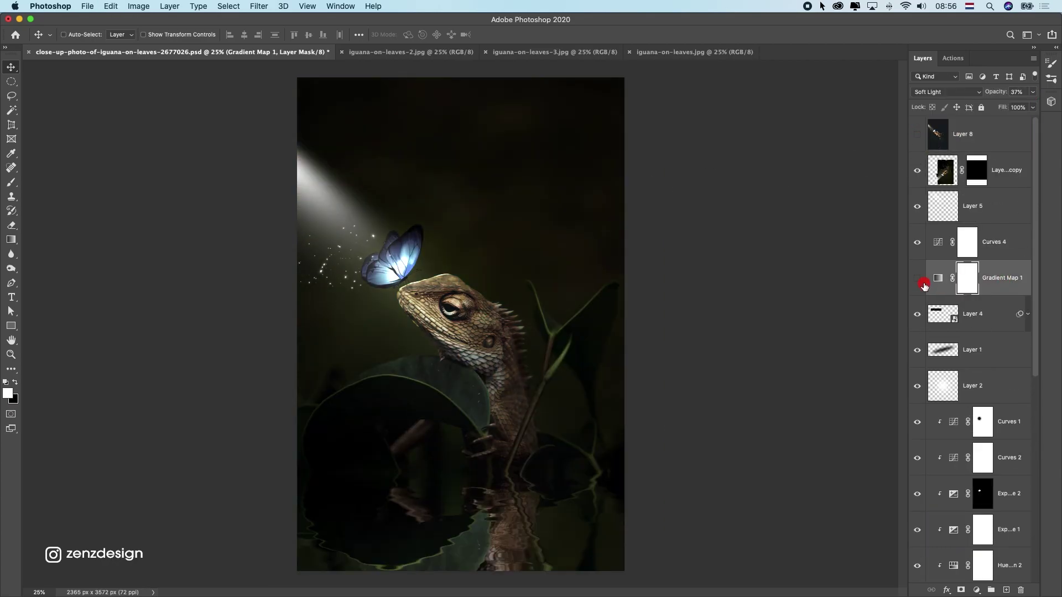
pyautogui.click(921, 139)
pyautogui.click(918, 135)
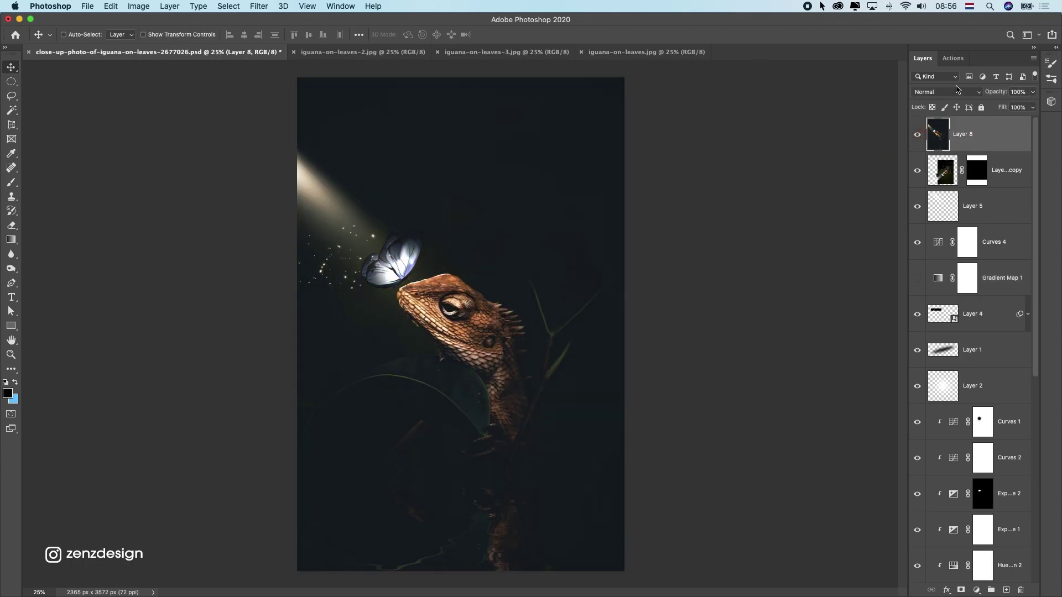
pyautogui.click(1032, 91)
pyautogui.moveTo(1031, 105); pyautogui.dragTo(1012, 107)
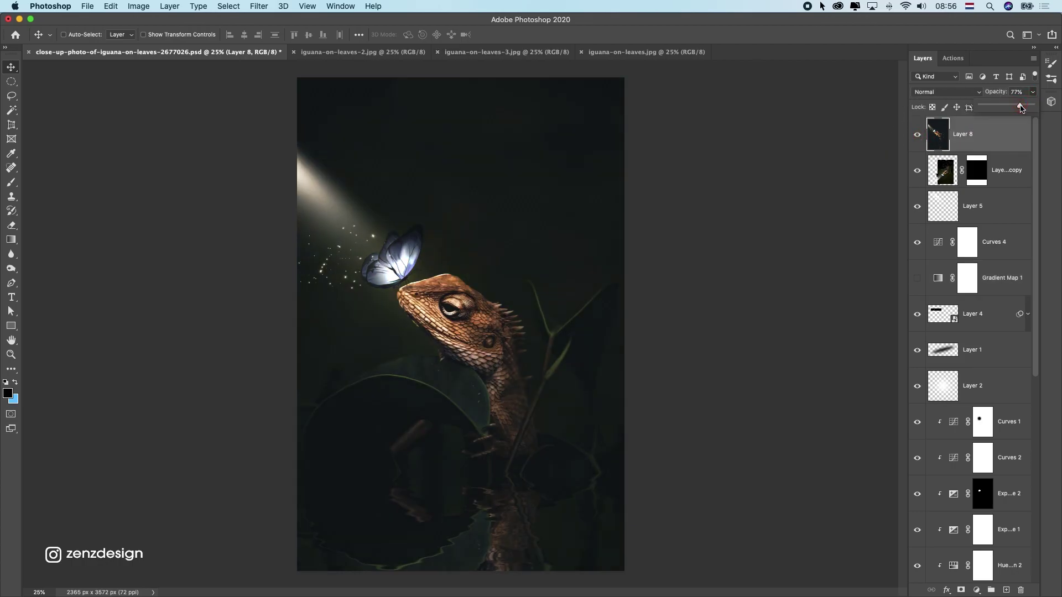
# Copy the iguana-on-leaves-2.jpg version into the layered PSD as a new layer above Layer 8.
pyautogui.click(413, 58)
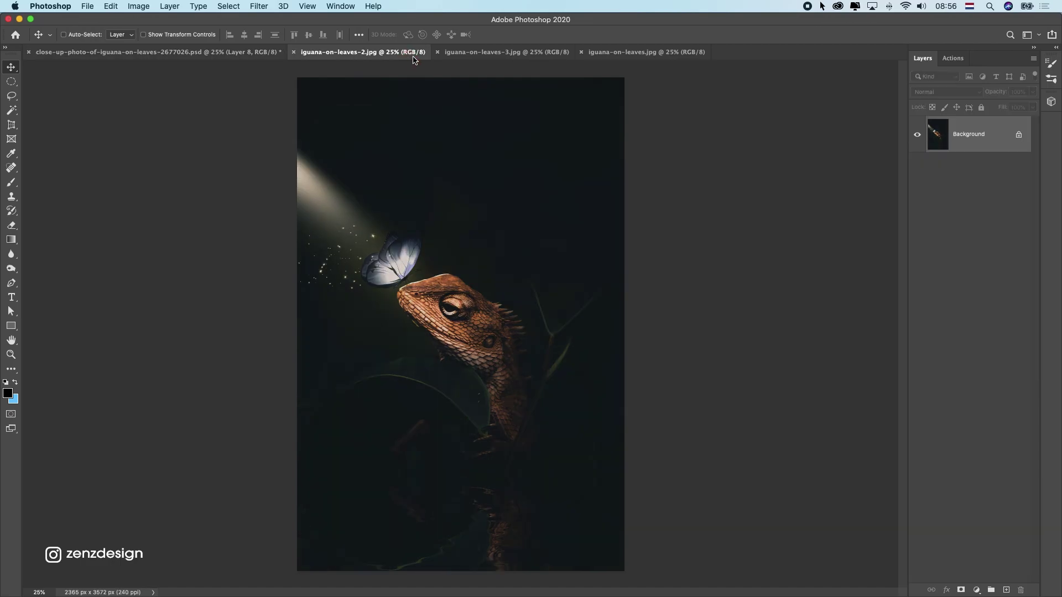
pyautogui.click(213, 53)
pyautogui.press('super+alt+shift+e')
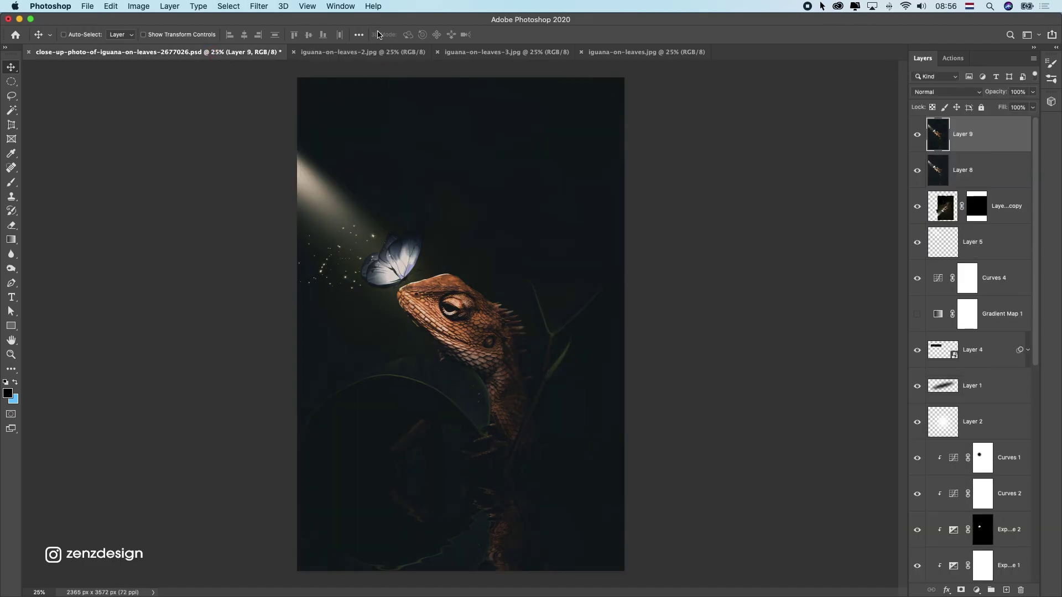
# Copy all of iguana-on-leaves.jpg into the layered PSD as the top layer and hide Layers 9 and 8.
pyautogui.click(609, 53)
pyautogui.press('super+a')
pyautogui.press('super+c')
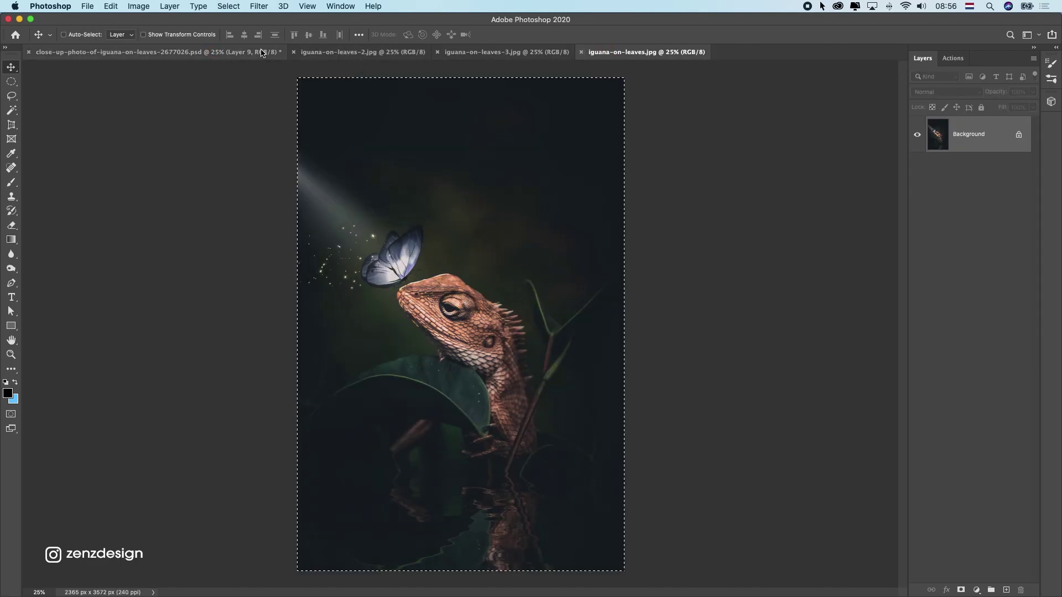
pyautogui.click(268, 55)
pyautogui.press('super+v')
pyautogui.click(917, 170)
pyautogui.click(915, 216)
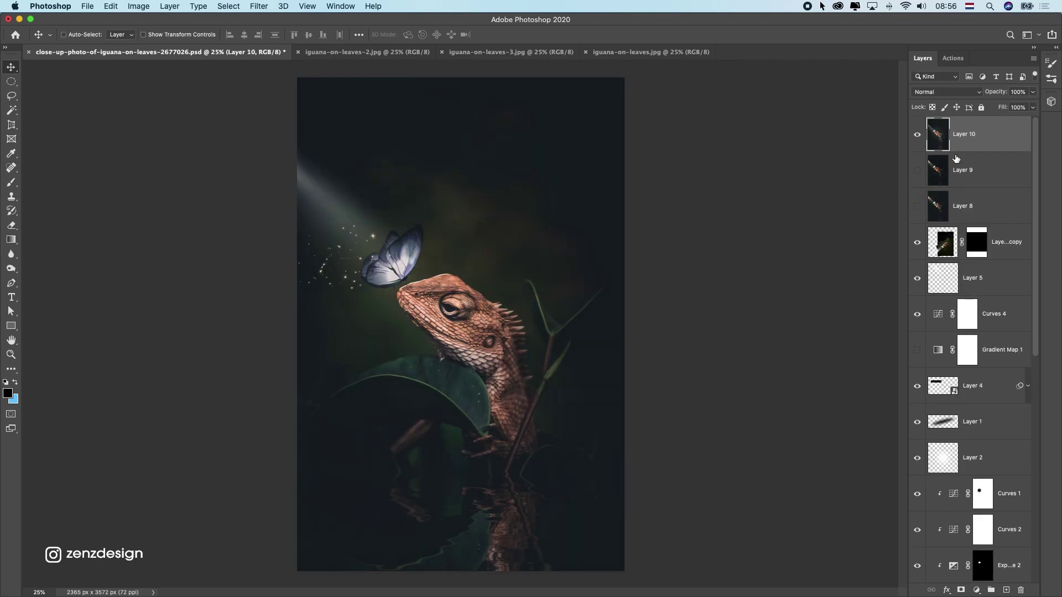
# Set Layer 10's blending mode to Color and its opacity to 70%.
pyautogui.click(934, 92)
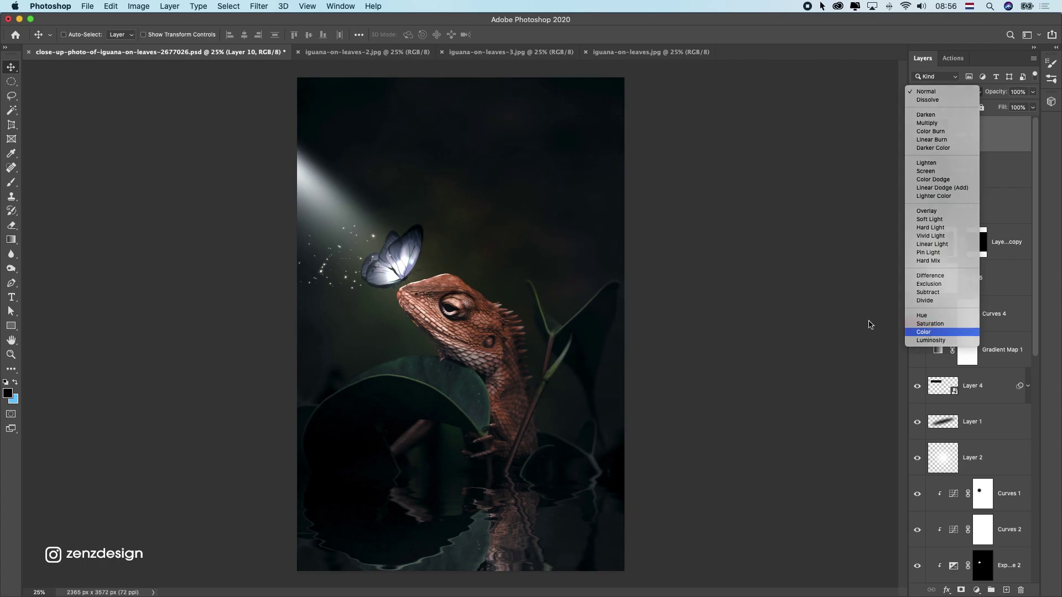
pyautogui.click(931, 332)
pyautogui.scroll(-3, 534, 307)
pyautogui.scroll(3, 534, 307)
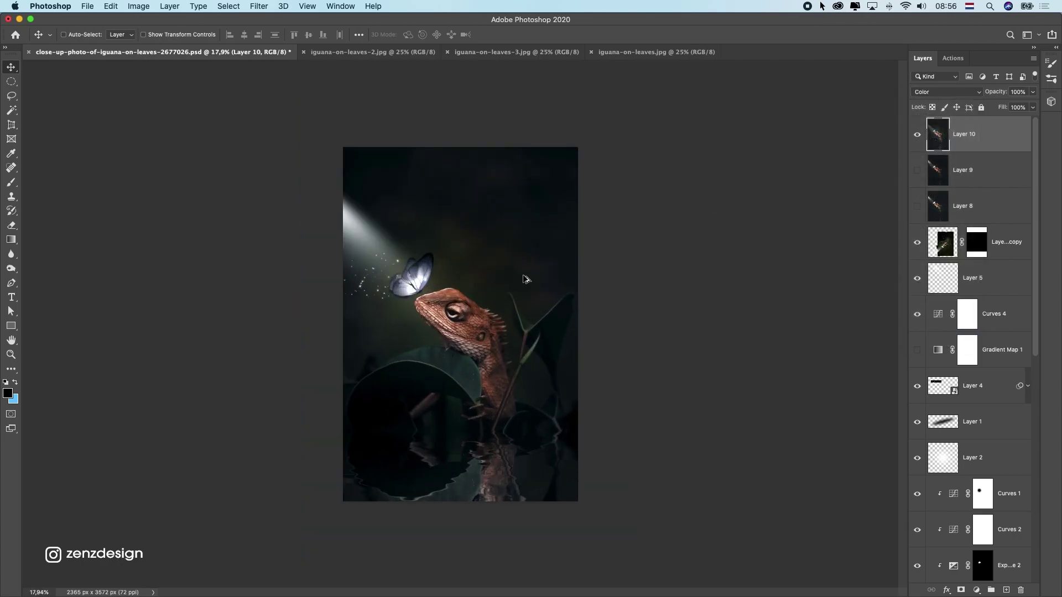
pyautogui.scroll(1, 526, 280)
pyautogui.moveTo(1031, 92); pyautogui.dragTo(1022, 108)
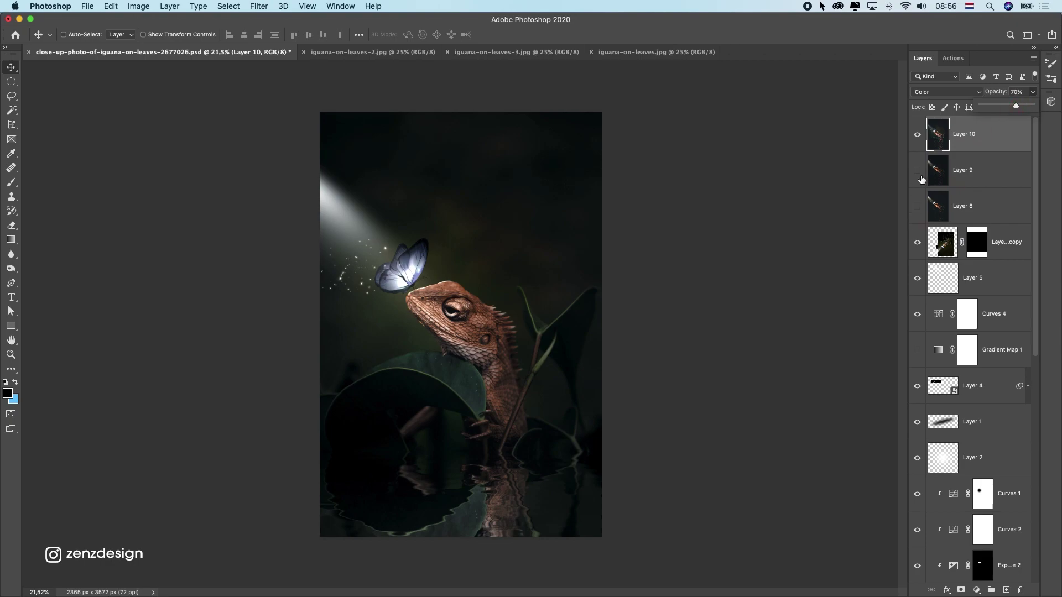
# Show Layer 9 and move it above Layer 10.
pyautogui.click(916, 170)
pyautogui.click(1020, 177)
pyautogui.moveTo(1020, 177); pyautogui.dragTo(979, 131)
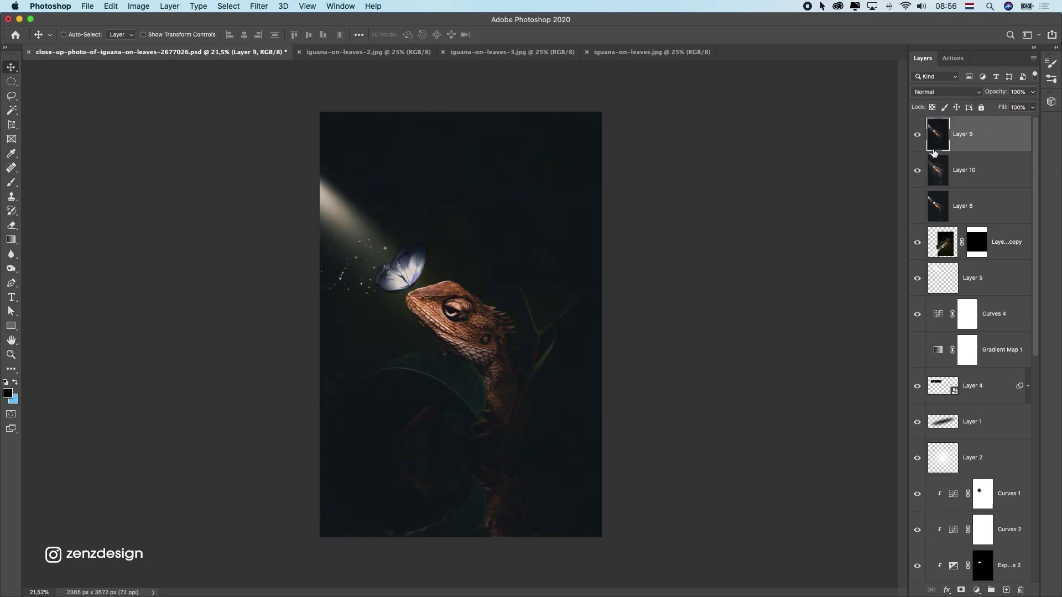
# Hide Layer 9 and the masked layer copy, and turn on Layer 8.
pyautogui.click(917, 137)
pyautogui.click(915, 238)
pyautogui.click(917, 210)
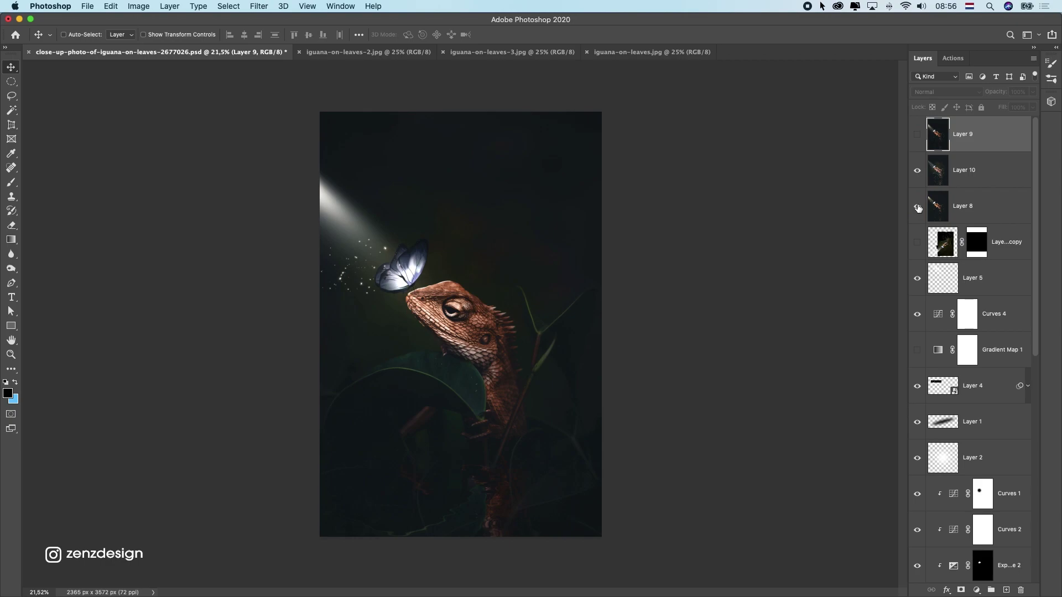
pyautogui.click(918, 208)
pyautogui.click(917, 208)
# Move Layer 8 to the top of the layer stack, compare the image with and without it, and hide it.
pyautogui.moveTo(960, 207); pyautogui.dragTo(973, 133)
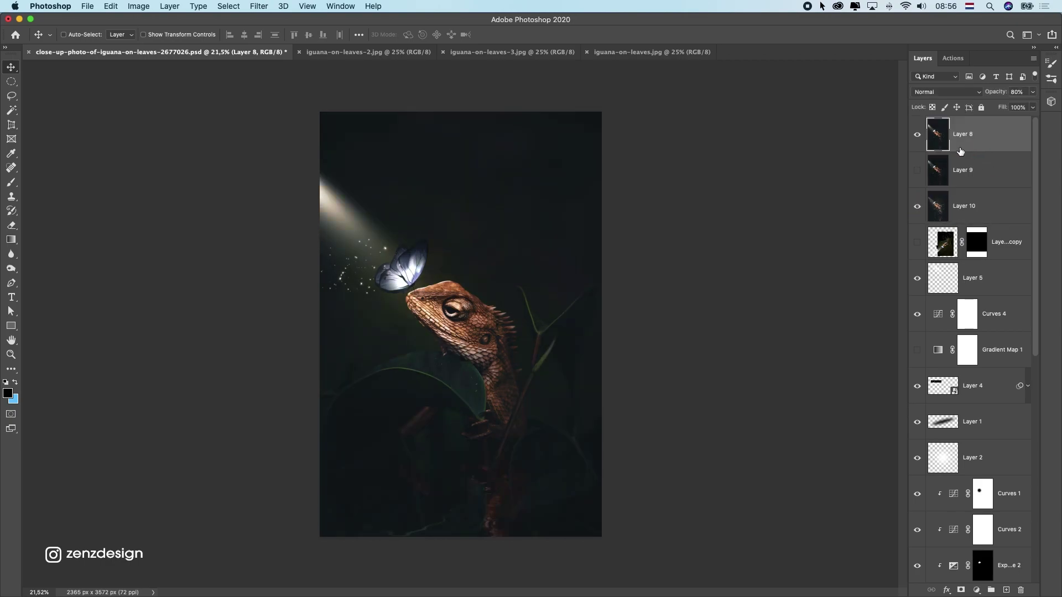
pyautogui.click(918, 136)
pyautogui.click(918, 135)
pyautogui.click(918, 136)
# Set Layer 9's blending mode to Soft Light and its opacity to 37%.
pyautogui.click(969, 182)
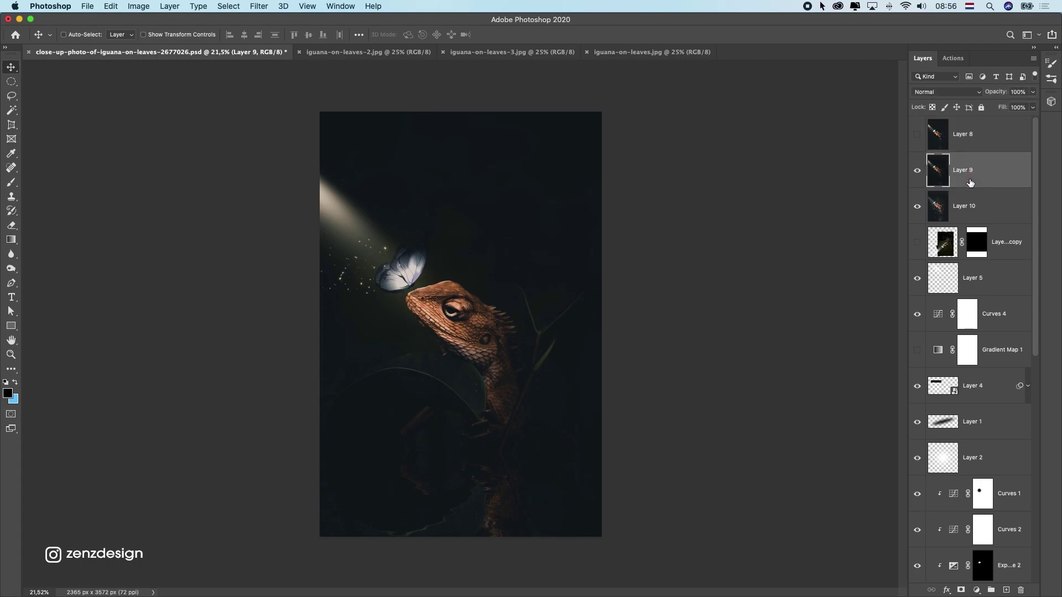
pyautogui.click(942, 89)
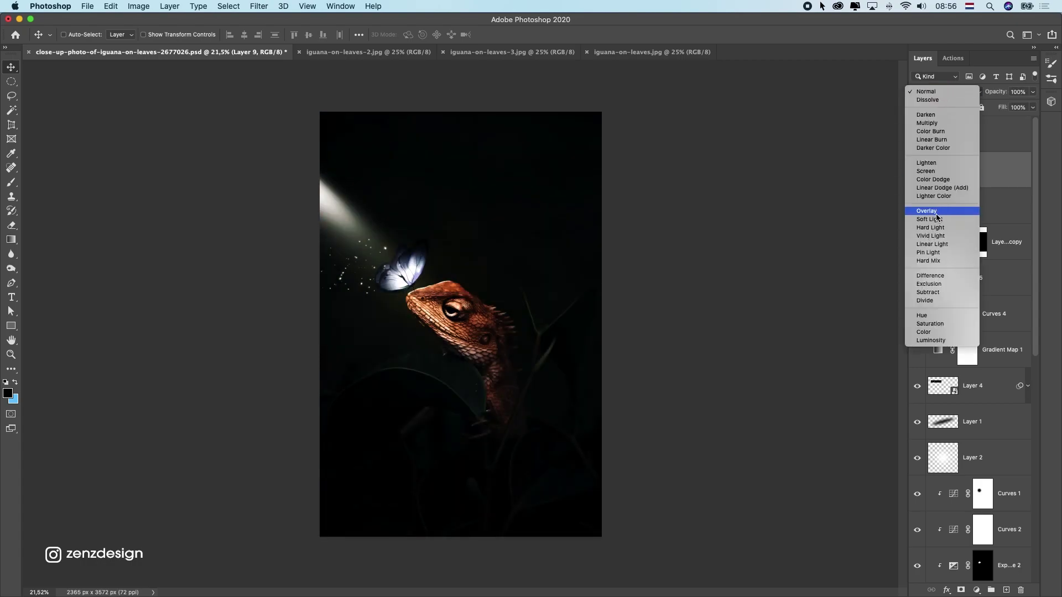
pyautogui.click(930, 219)
pyautogui.click(1031, 92)
pyautogui.moveTo(1004, 111)
pyautogui.mouseDown()
pyautogui.moveTo(976, 108)
pyautogui.moveTo(1000, 107)
pyautogui.mouseUp()
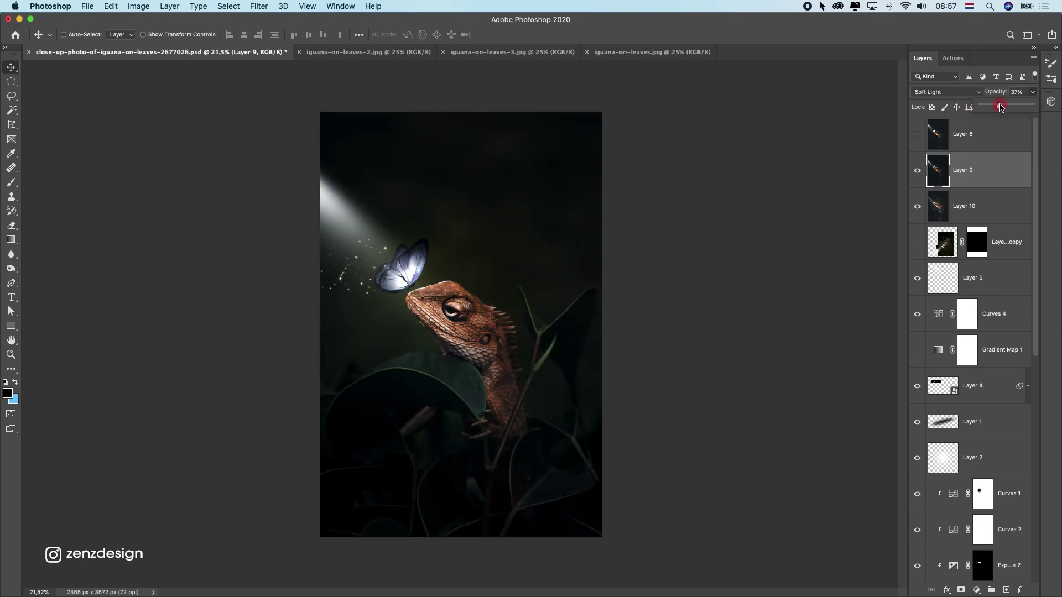
# Compare the image with and without Layer 9.
pyautogui.click(917, 170)
pyautogui.click(918, 171)
pyautogui.click(918, 171)
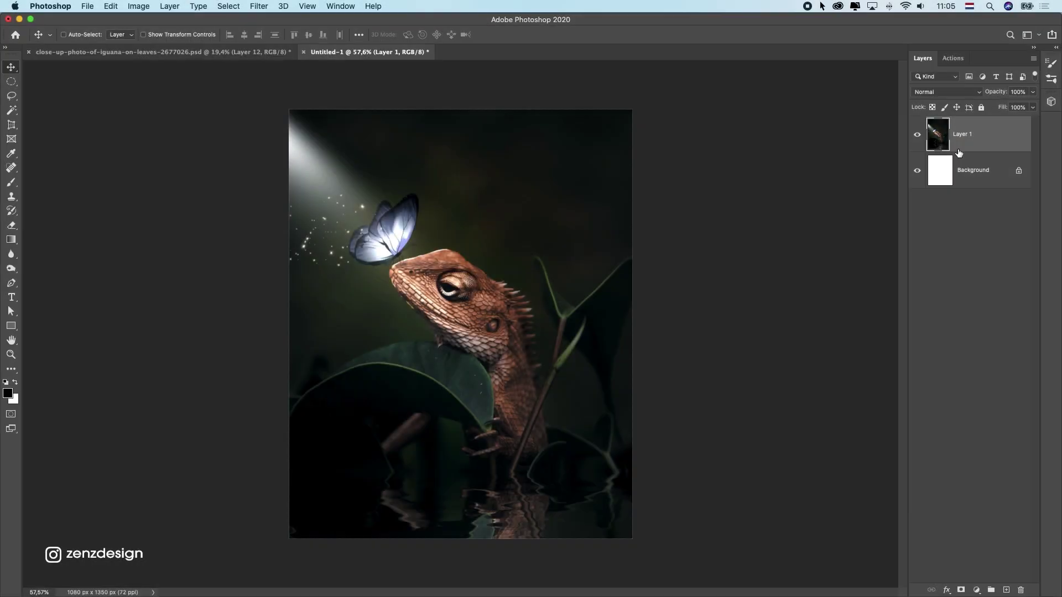
# Check the merged iguana artwork in the Untitled-1 document by turning Layer 1 off and on.
pyautogui.click(917, 135)
pyautogui.click(917, 135)
pyautogui.moveTo(474, 220); pyautogui.dragTo(474, 220)
pyautogui.press('super+comma')
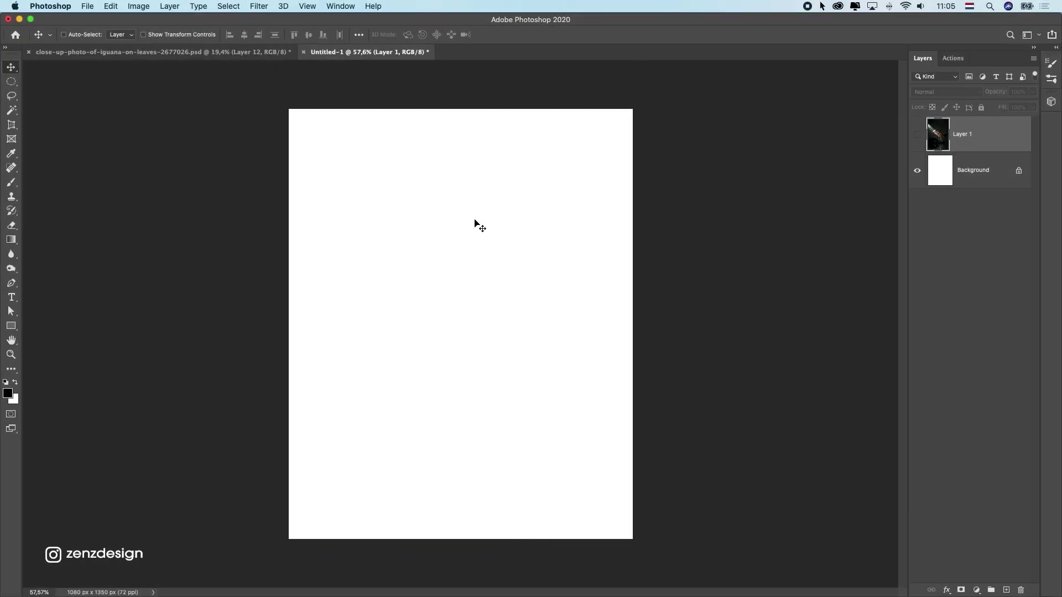
pyautogui.click(916, 135)
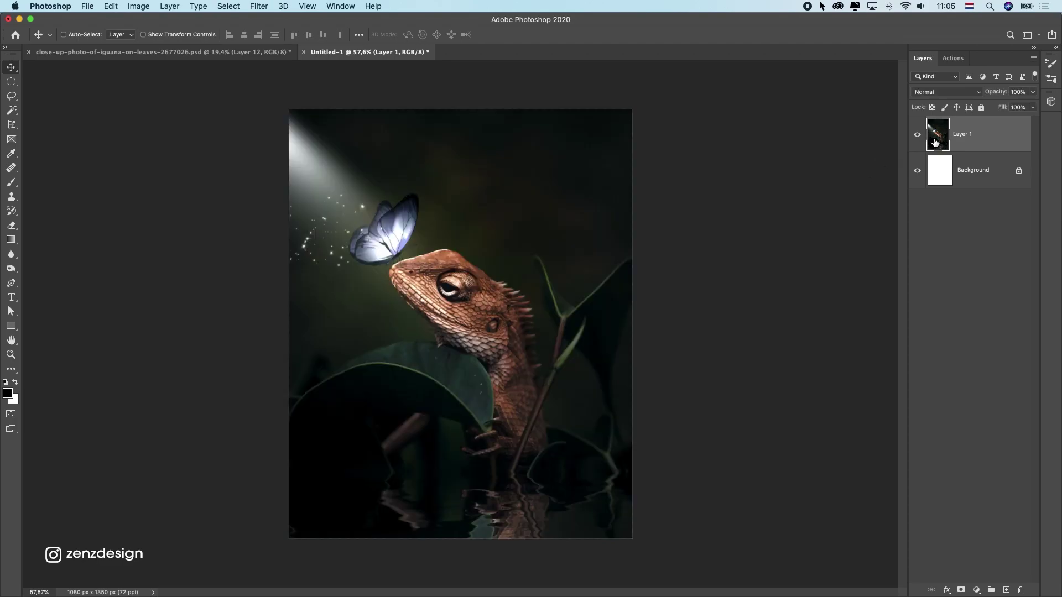
# Run the Just Play me !! vector painting action on Layer 1, and compare the image with and without Group 1.
pyautogui.click(952, 58)
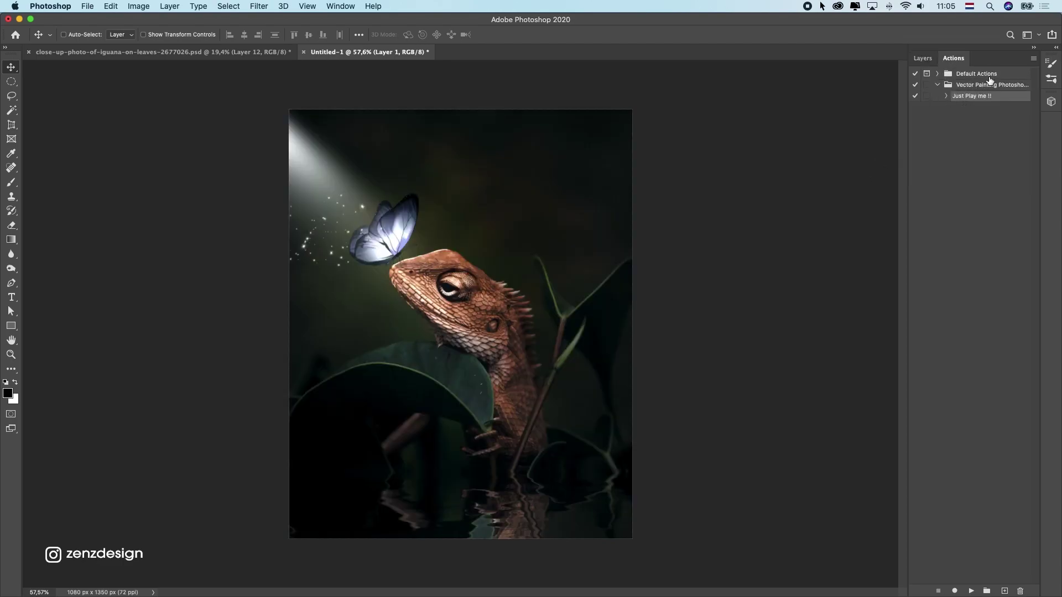
pyautogui.click(967, 589)
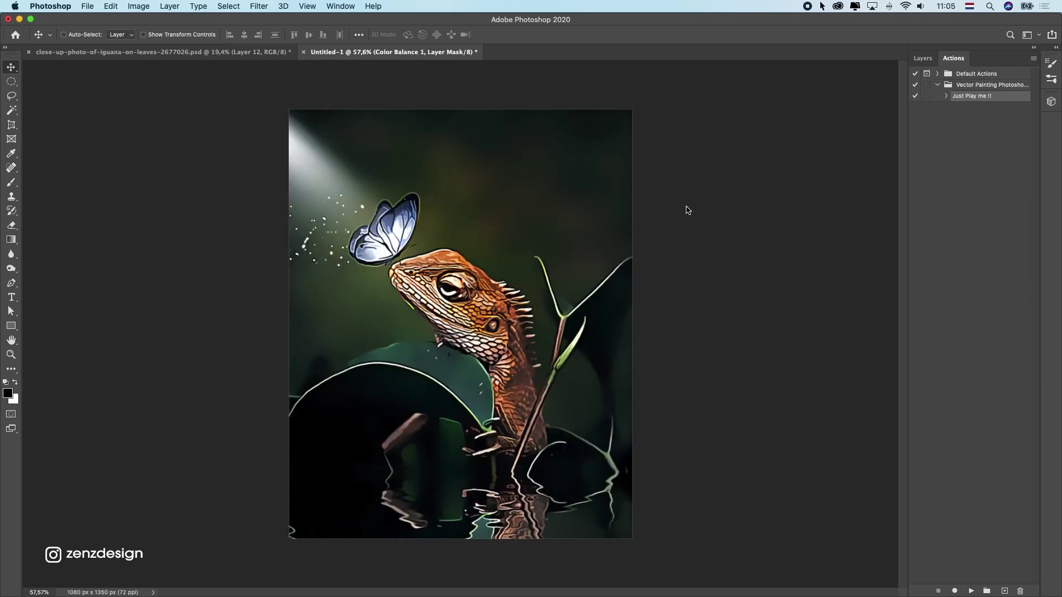
pyautogui.click(921, 60)
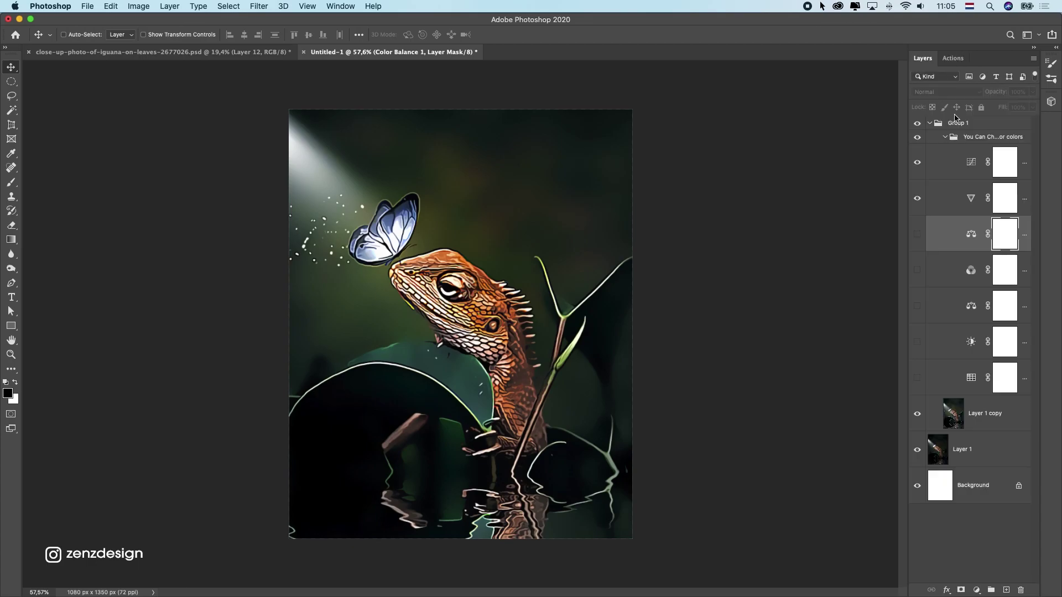
pyautogui.click(917, 124)
pyautogui.click(918, 124)
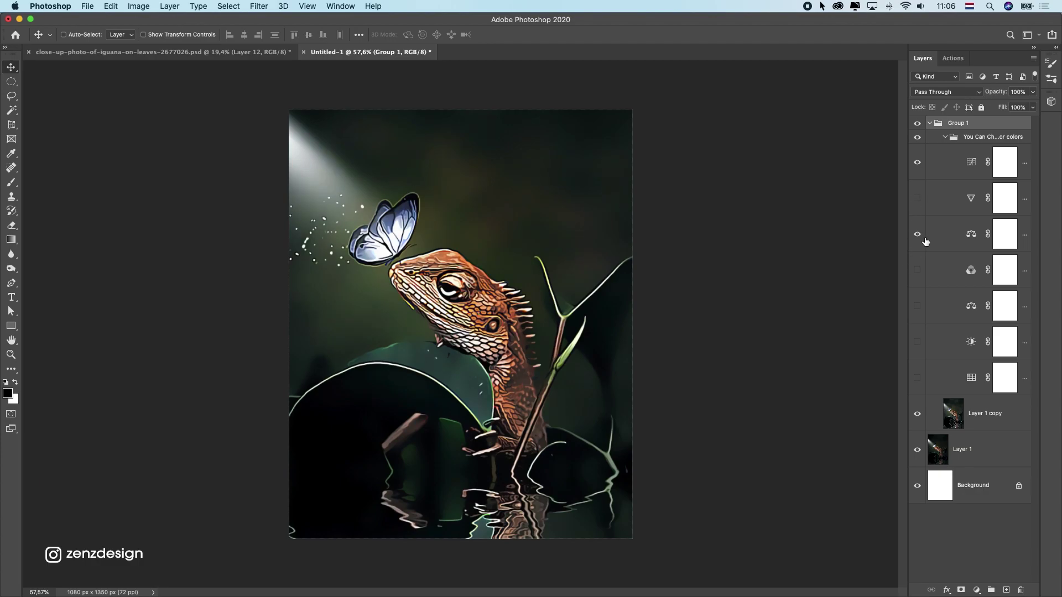
# Preview the action's colour adjustments, keeping only the topmost Curves on, lower Group 1's opacity to about 26%, and collapse the group.
pyautogui.click(918, 306)
pyautogui.click(917, 305)
pyautogui.click(1032, 92)
pyautogui.moveTo(1033, 105); pyautogui.dragTo(991, 107)
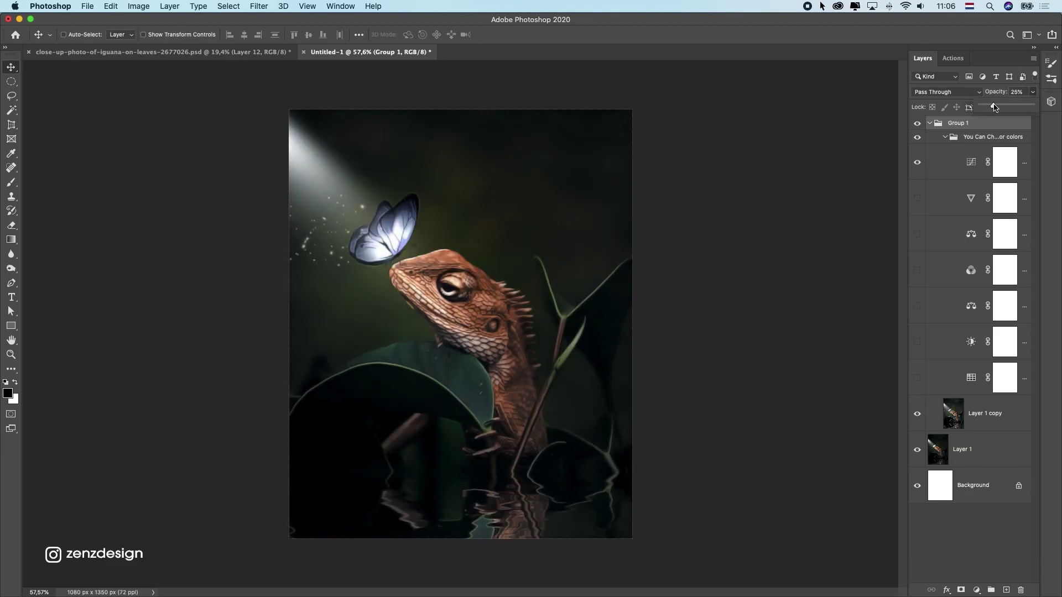
pyautogui.scroll(5, 525, 297)
pyautogui.scroll(-5, 373, 319)
pyautogui.click(929, 120)
pyautogui.click(929, 123)
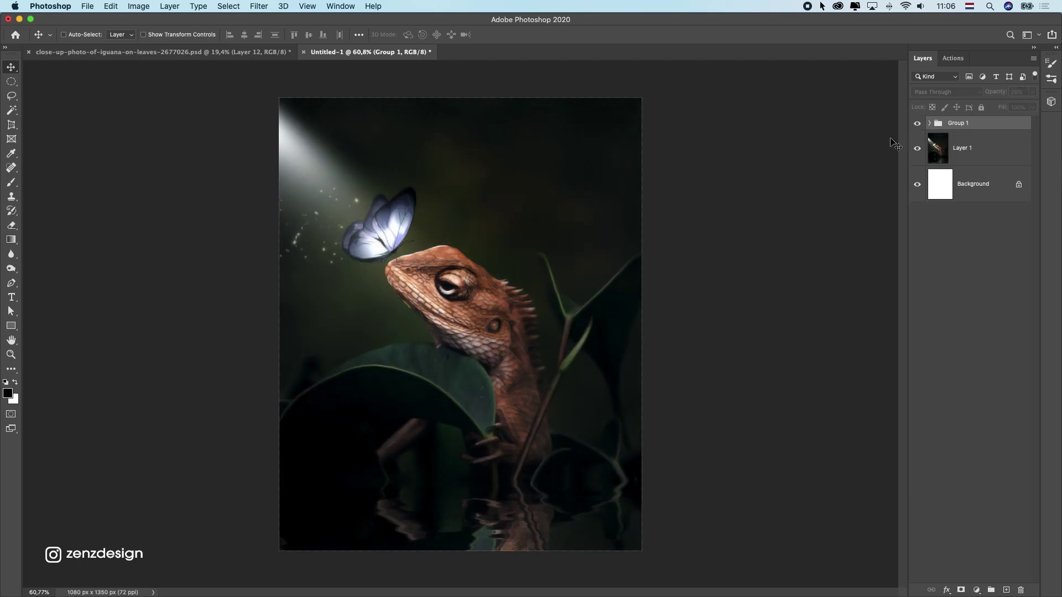
# Set Group 1's opacity to 21% while checking the painted effect on the iguana.
pyautogui.scroll(5, 429, 260)
pyautogui.scroll(-4, 429, 260)
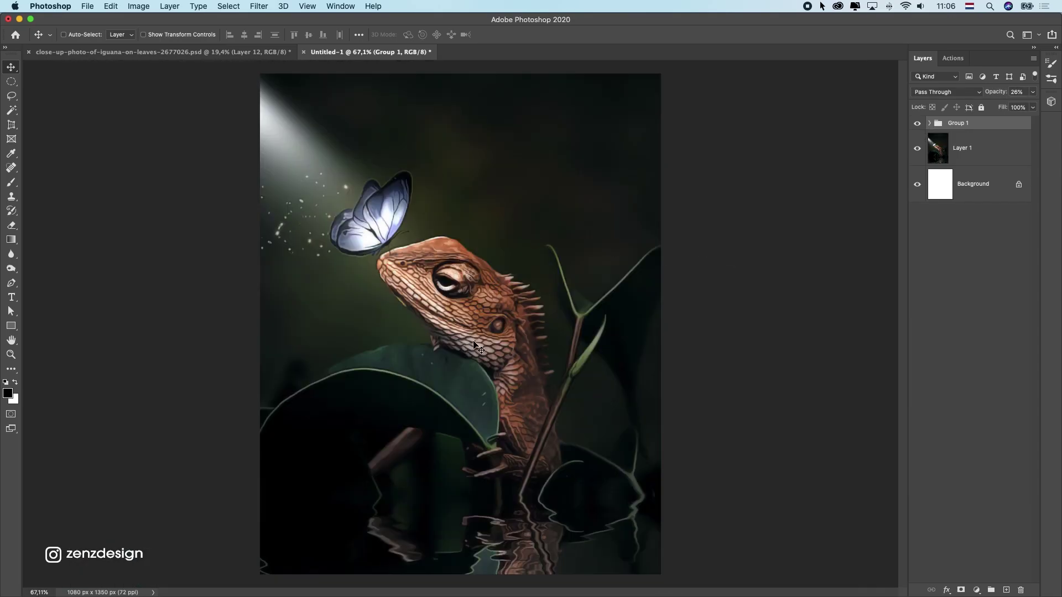
pyautogui.click(1033, 92)
pyautogui.moveTo(993, 105)
pyautogui.mouseDown()
pyautogui.moveTo(981, 108)
pyautogui.moveTo(991, 106)
pyautogui.mouseUp()
pyautogui.scroll(-3, 511, 354)
pyautogui.scroll(3, 509, 357)
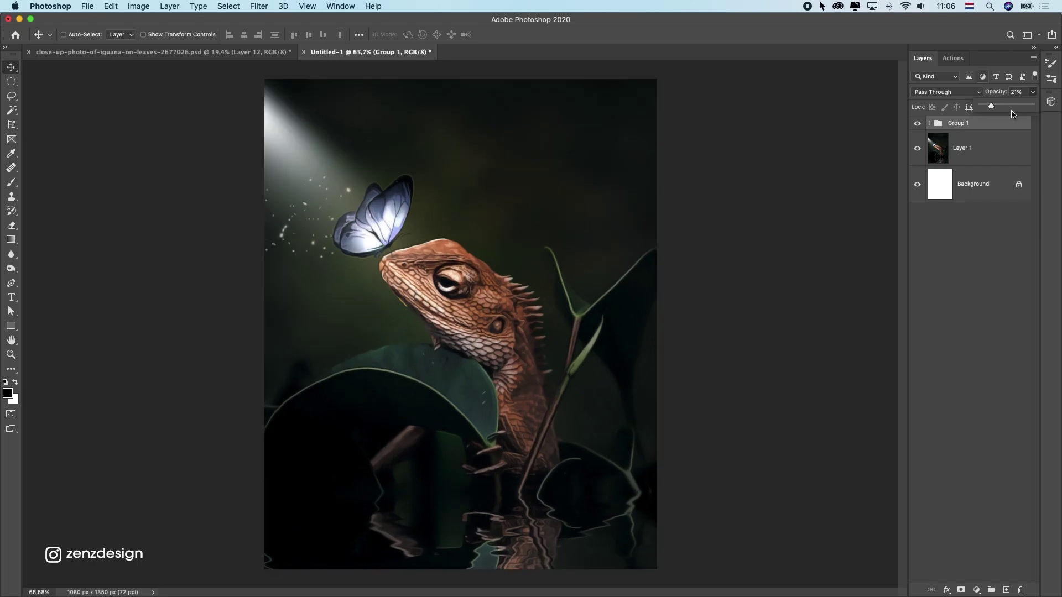
# Try to merge all visible layers into the Background and copy the result, and undo the merge.
pyautogui.click(956, 129)
pyautogui.press('shift+super+e')
pyautogui.press('super+a')
pyautogui.press('super+c')
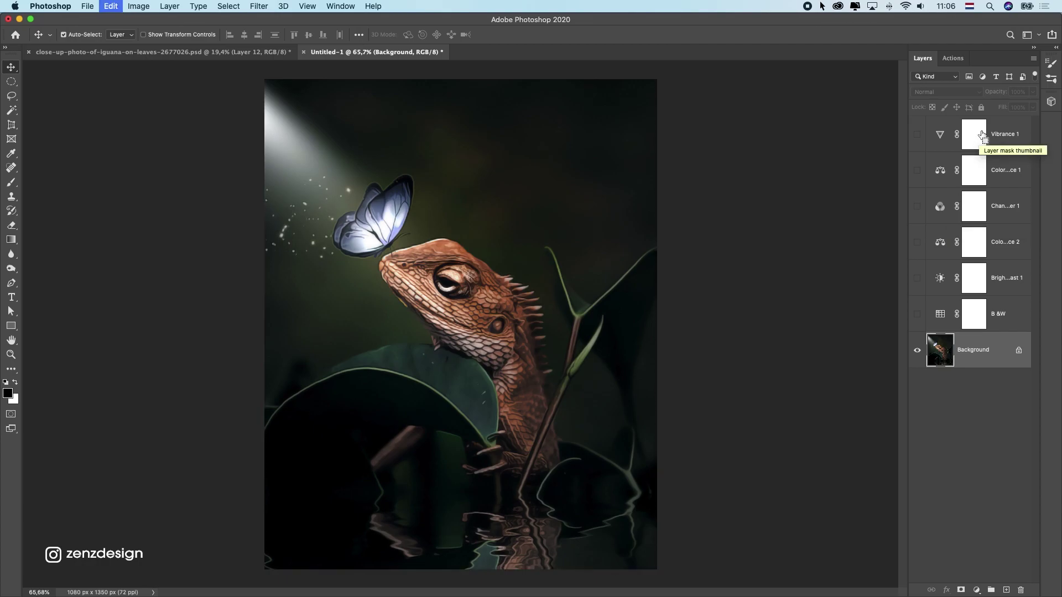
pyautogui.press('super+z')
pyautogui.press('super+z')
# Stamp all visible layers into a new layer above Group 1 and open the Camera Raw Filter on it.
pyautogui.press('super+alt+shift+e')
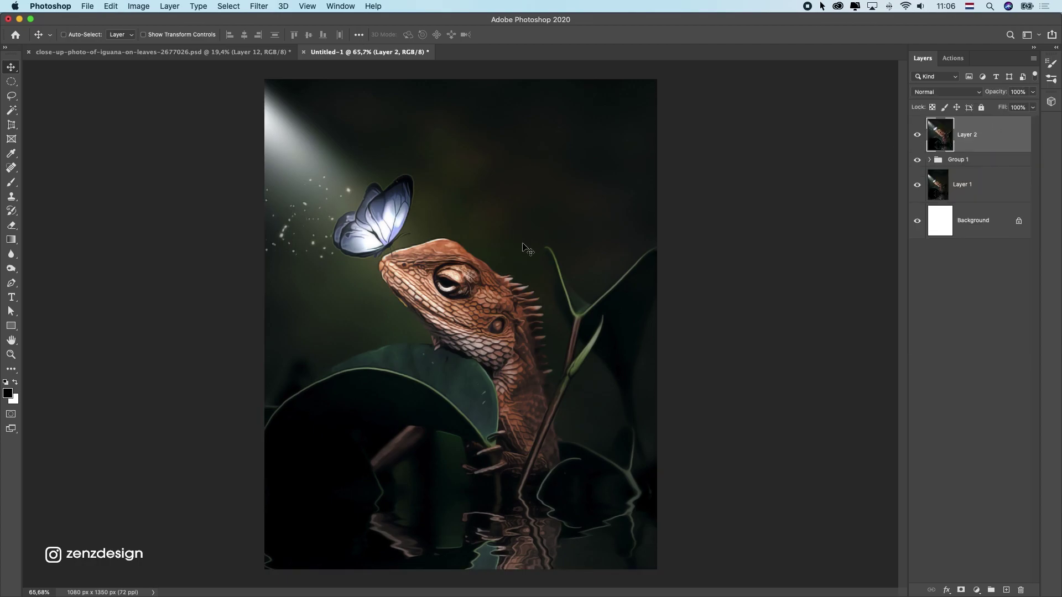
pyautogui.click(259, 6)
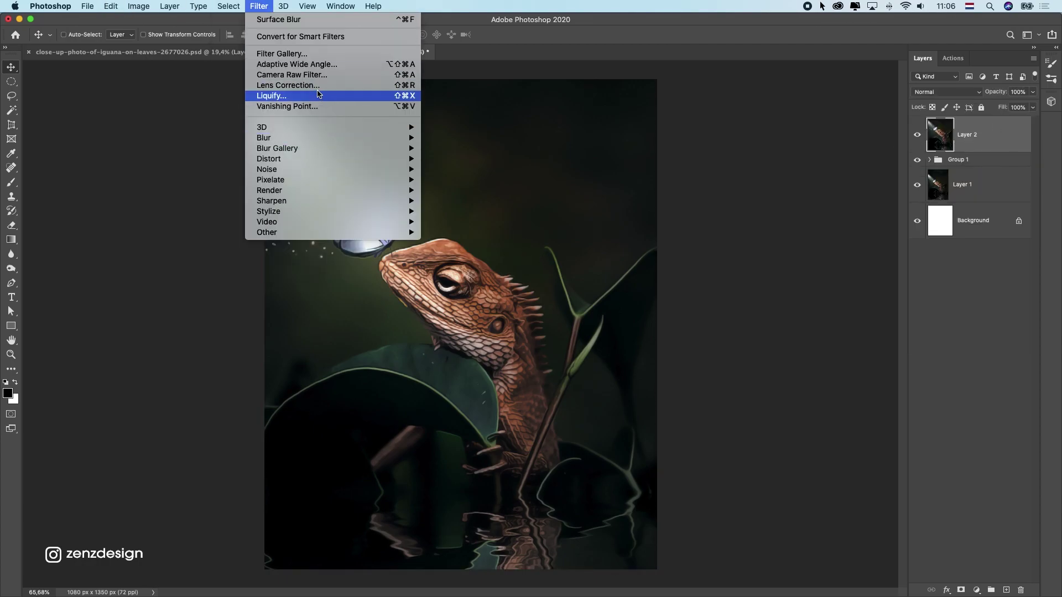
pyautogui.click(731, 202)
pyautogui.click(230, 6)
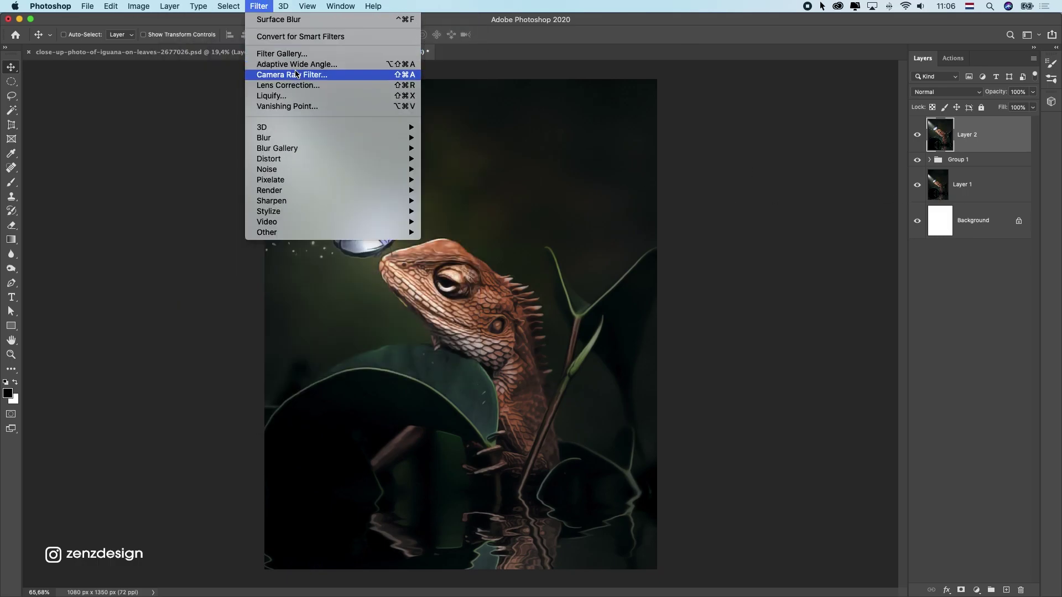
pyautogui.click(712, 218)
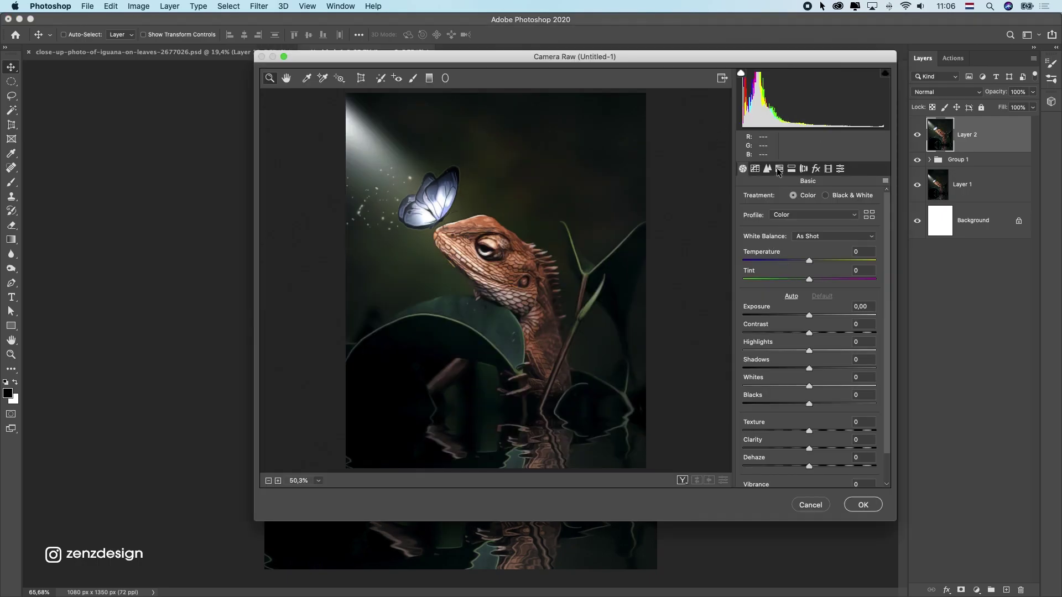
# Apply Camera Raw detail settings with a sharpening amount of 71 and luminance noise reduction of 26.
pyautogui.click(778, 169)
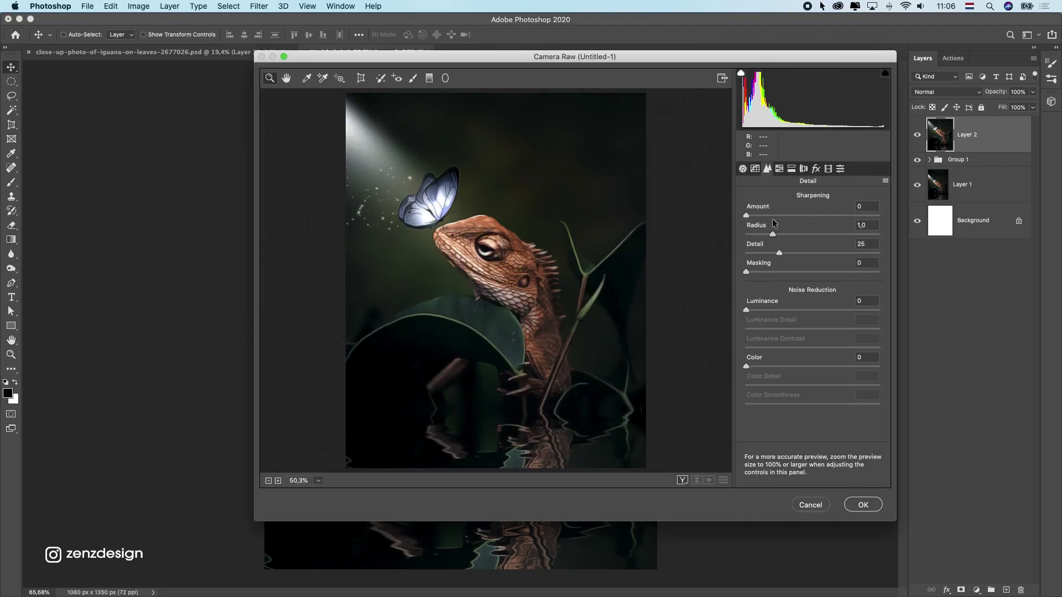
pyautogui.moveTo(817, 216); pyautogui.dragTo(838, 216)
pyautogui.press('super+alt+0')
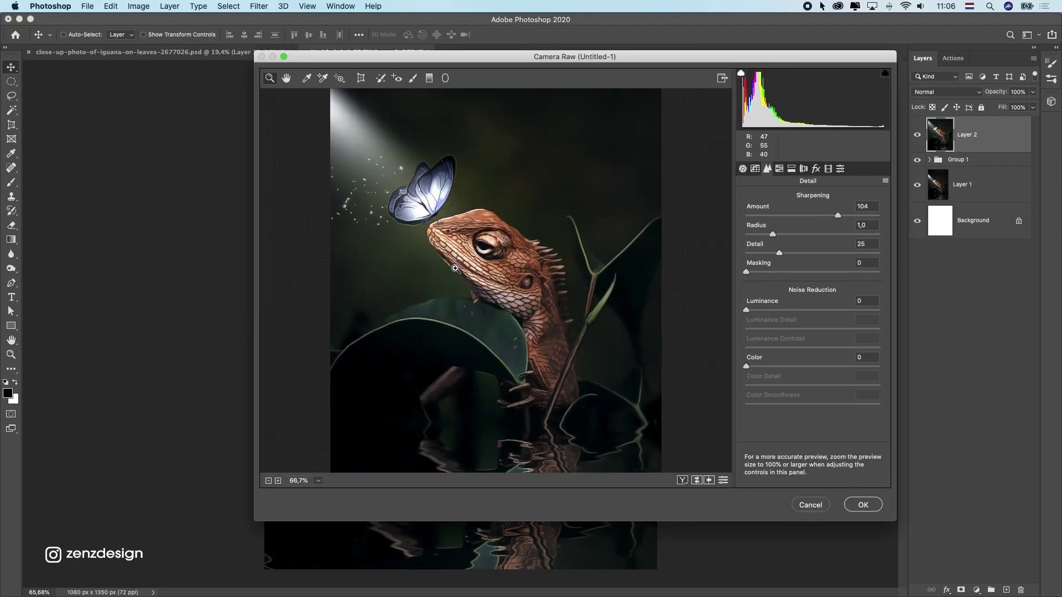
pyautogui.moveTo(900, 217); pyautogui.dragTo(898, 218)
pyautogui.moveTo(789, 217)
pyautogui.mouseDown()
pyautogui.moveTo(758, 215)
pyautogui.moveTo(785, 216)
pyautogui.mouseUp()
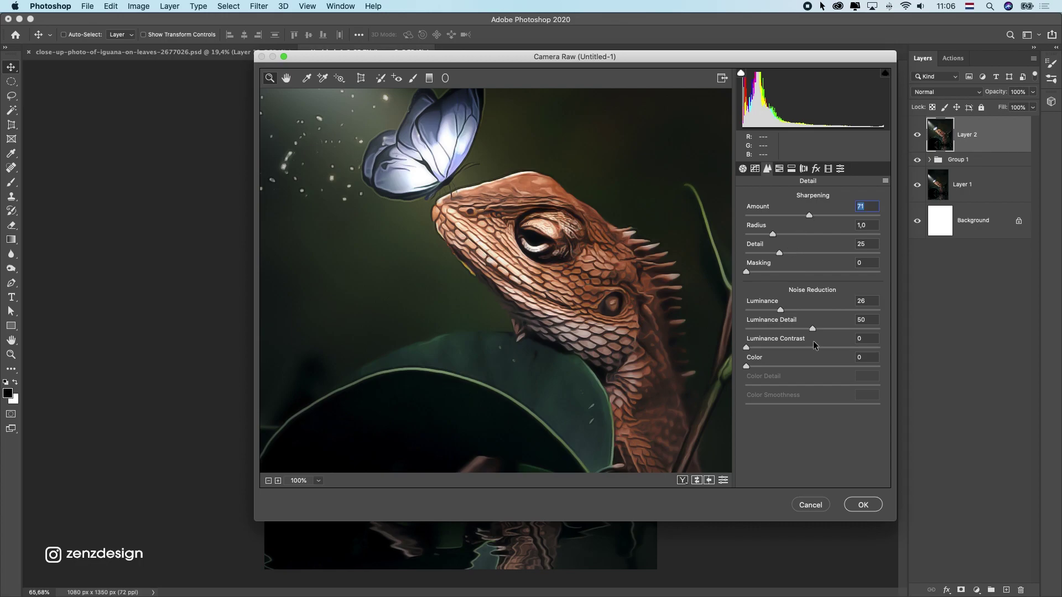
pyautogui.click(859, 503)
# Change the workspace colour around the canvas to Medium Gray.
pyautogui.scroll(-5, 418, 347)
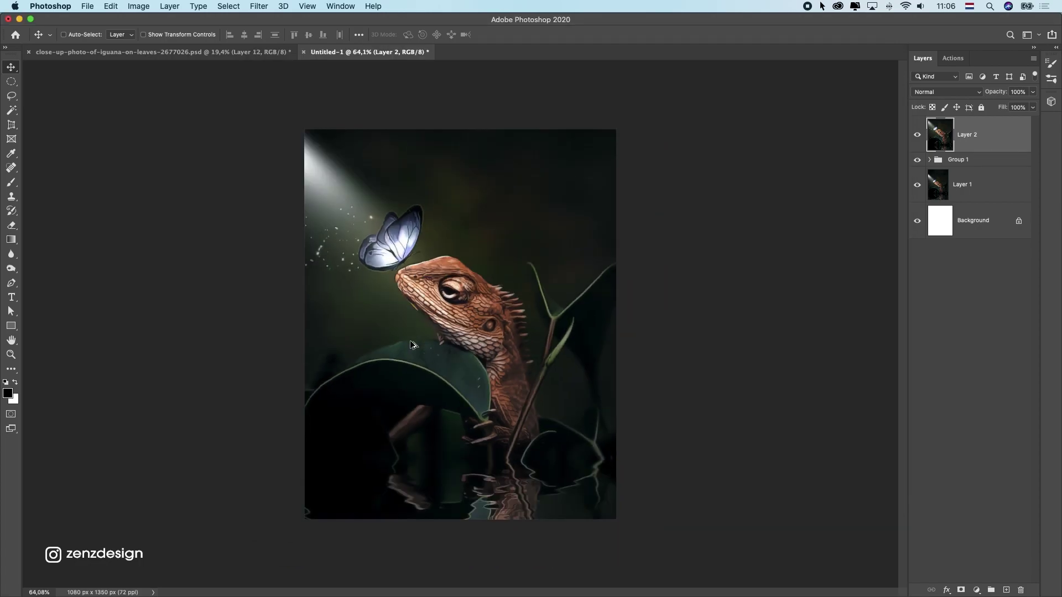
pyautogui.scroll(5, 426, 343)
pyautogui.rightClick(707, 131)
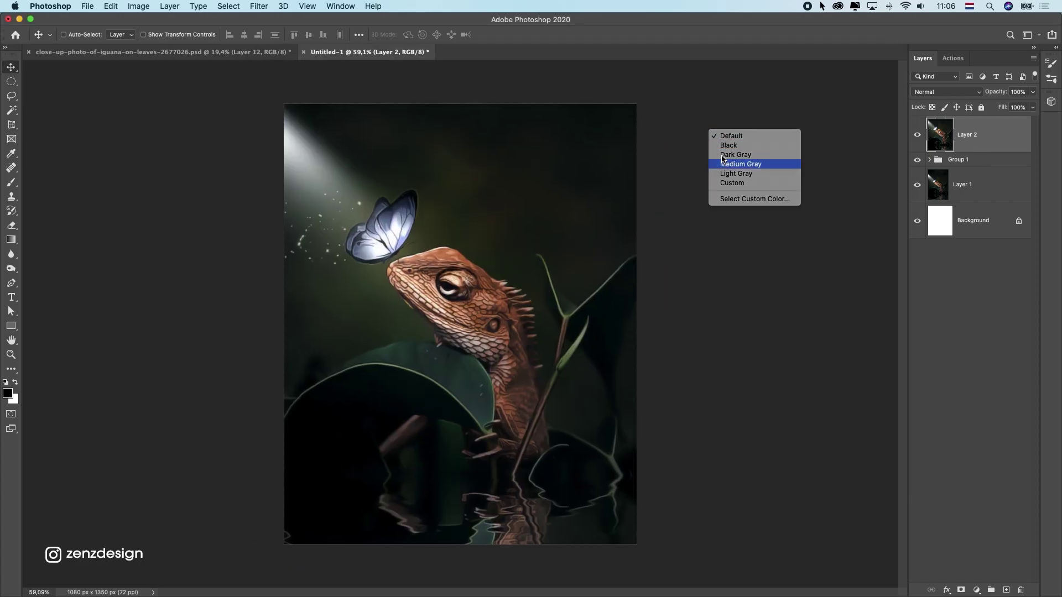
pyautogui.click(724, 161)
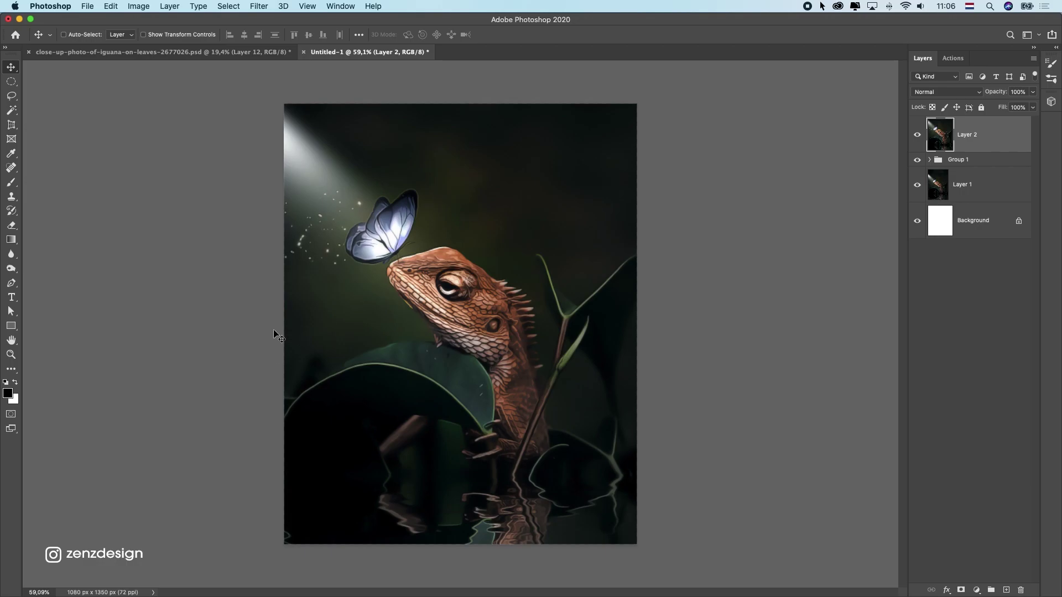